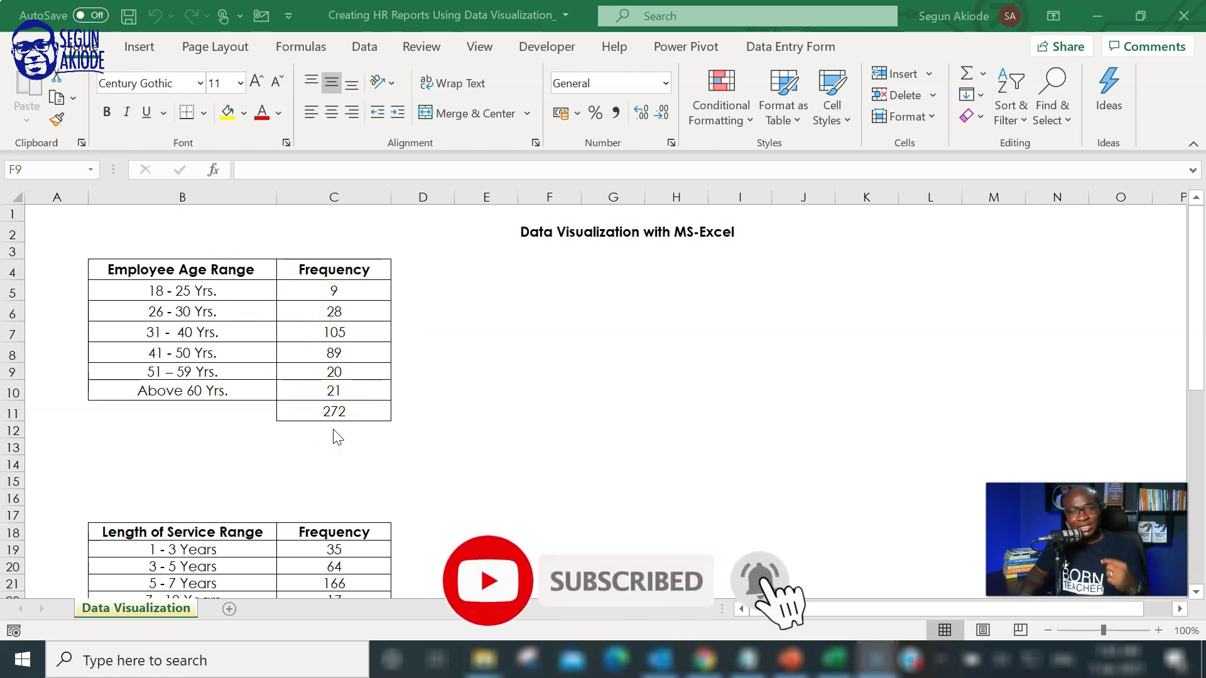
Preview the Insert tab's Column chart gallery, then select the age ranges and frequencies B5:C10.
{"action": "left_click", "coordinate": [142, 48]}
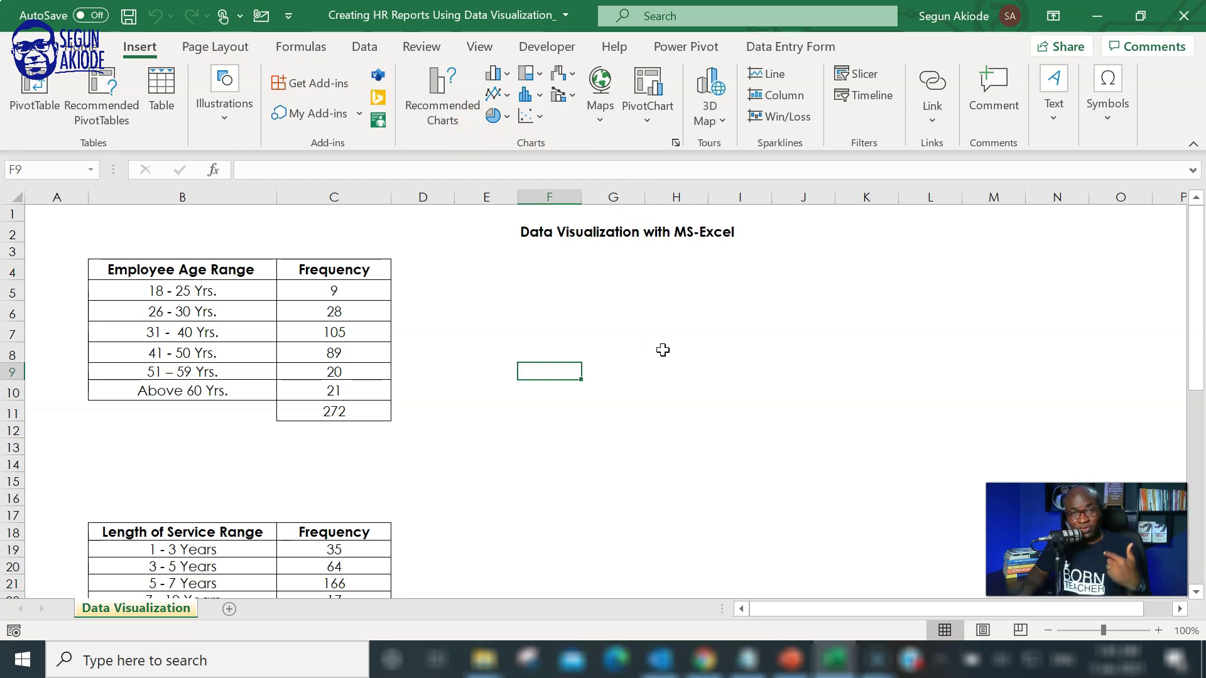
{"action": "left_click", "coordinate": [507, 74]}
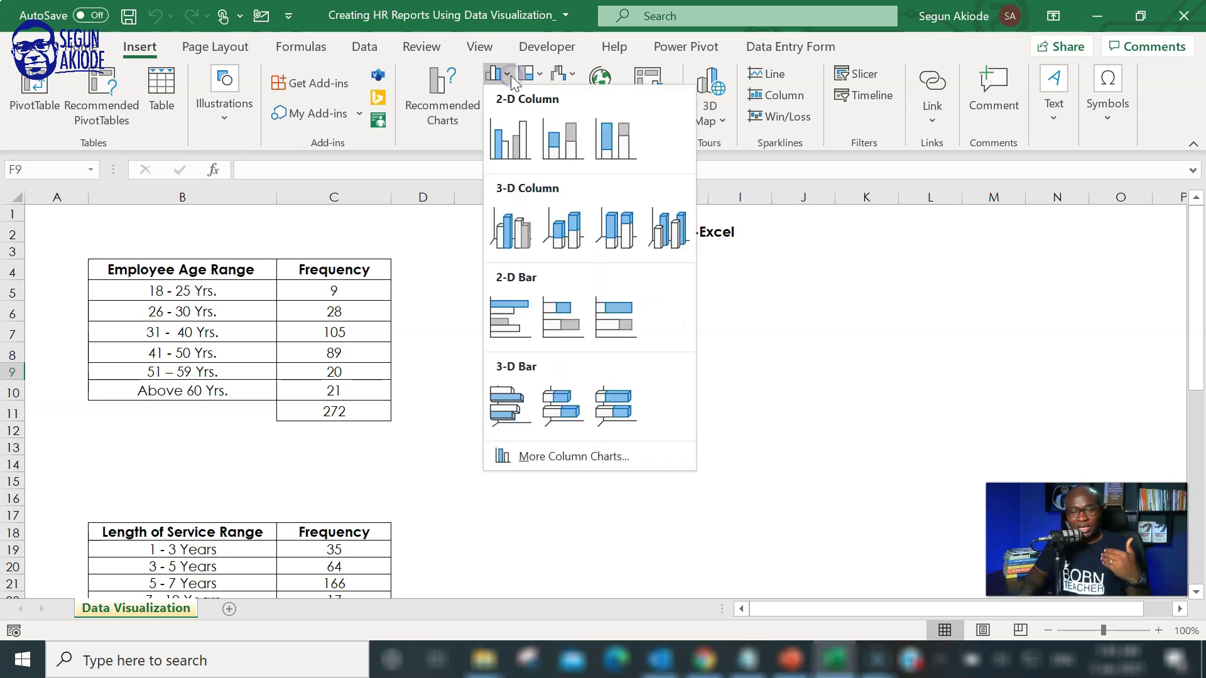
{"action": "left_click", "coordinate": [508, 75]}
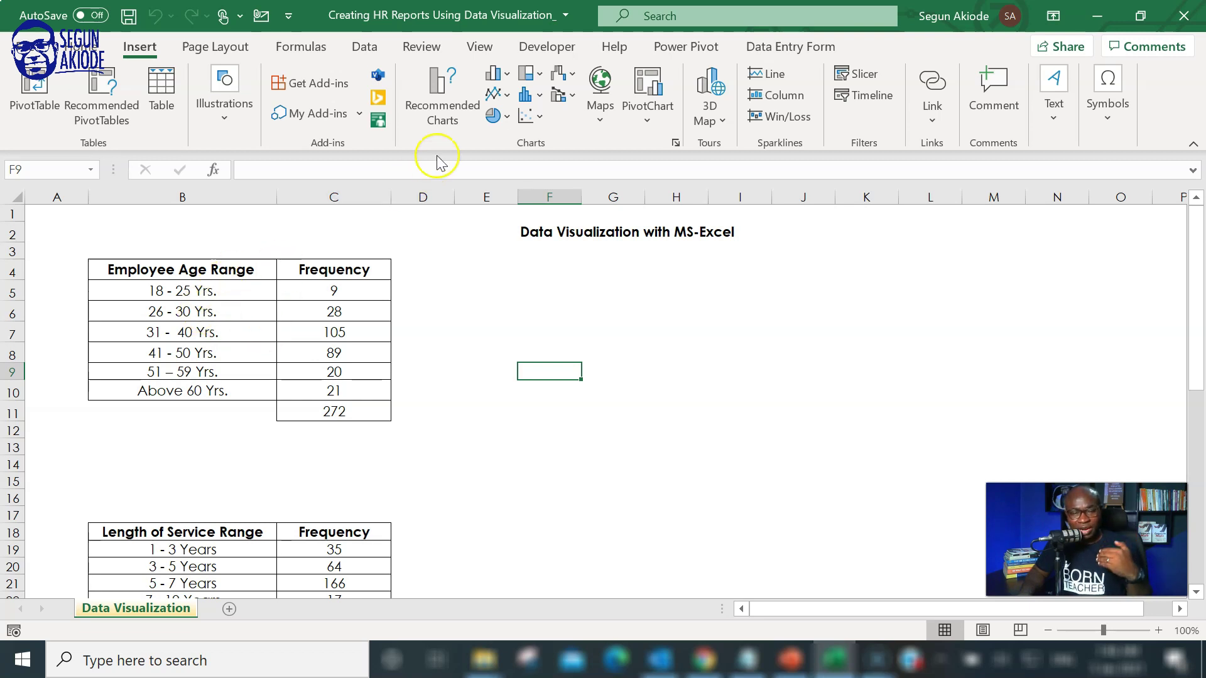
{"action": "left_click", "coordinate": [505, 74]}
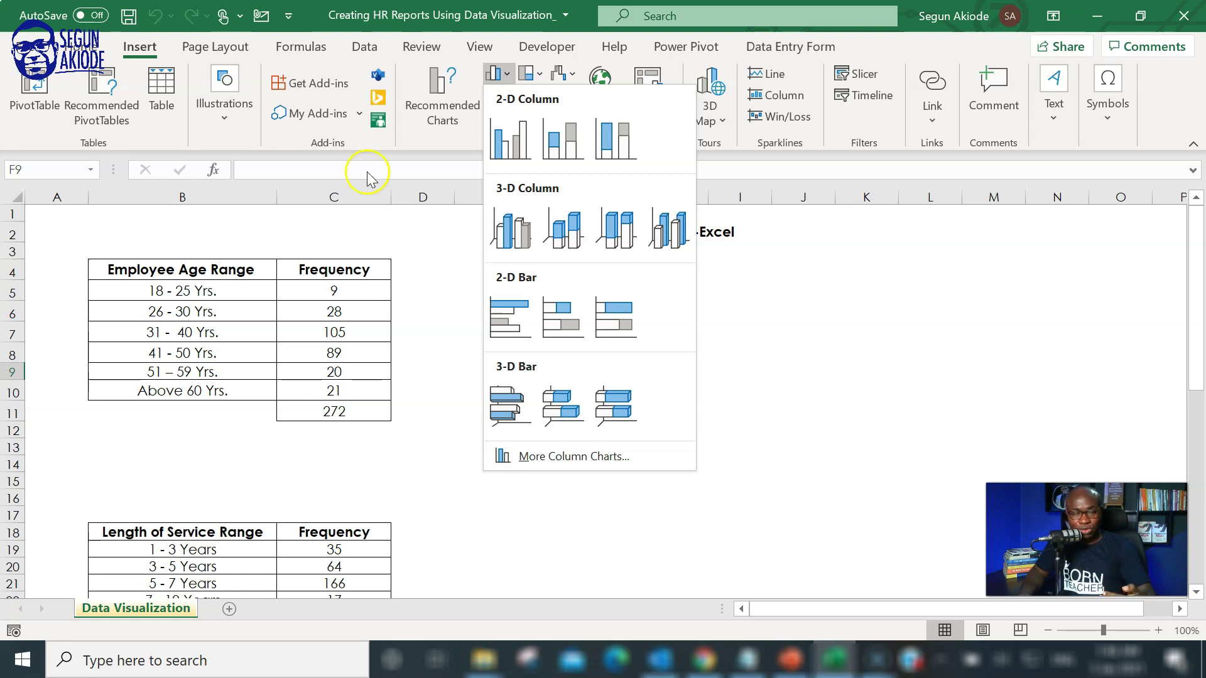
{"action": "left_click", "coordinate": [216, 291]}
{"action": "left_click_drag", "start_coordinate": [216, 290], "coordinate": [325, 386]}
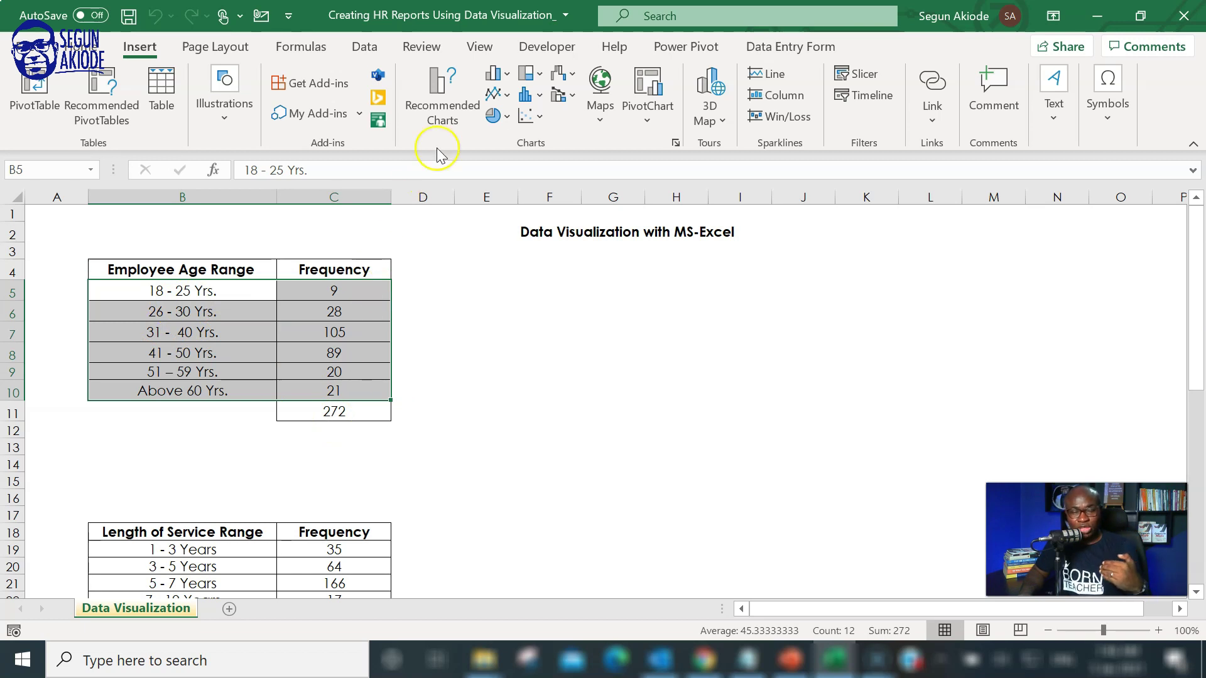
Insert a 2-D Clustered Column chart of the six age-range frequencies beside the age table.
{"action": "left_click", "coordinate": [493, 93]}
{"action": "left_click", "coordinate": [505, 73]}
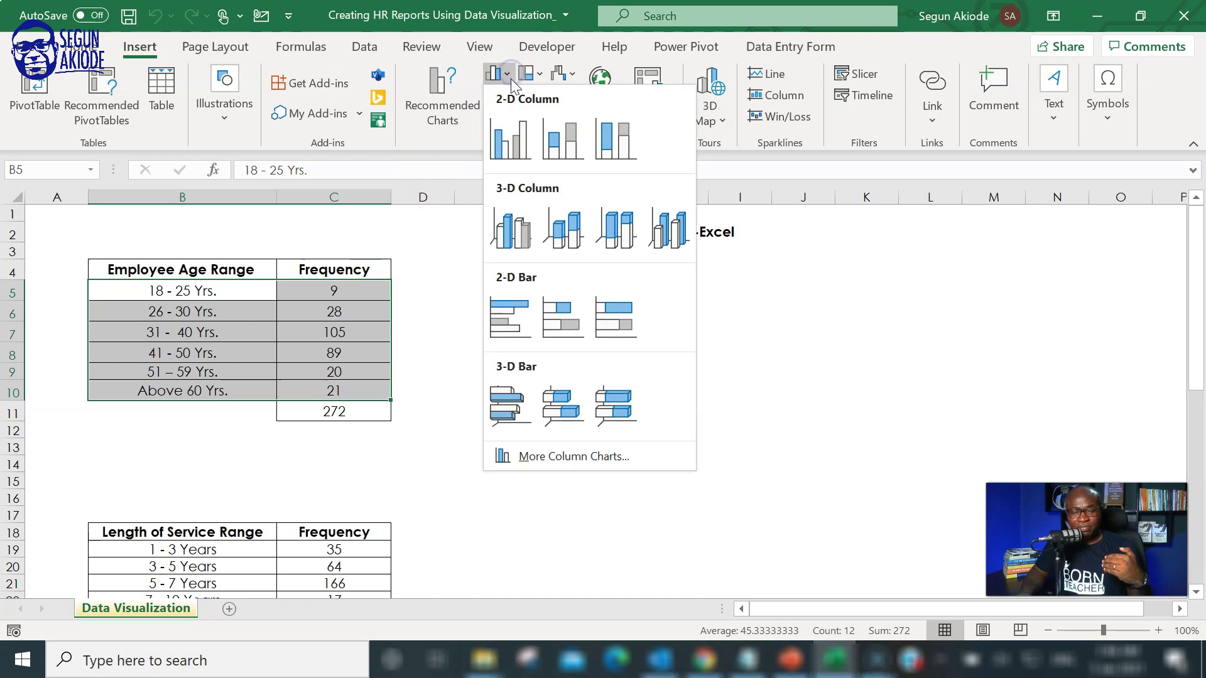
{"action": "left_click", "coordinate": [515, 146]}
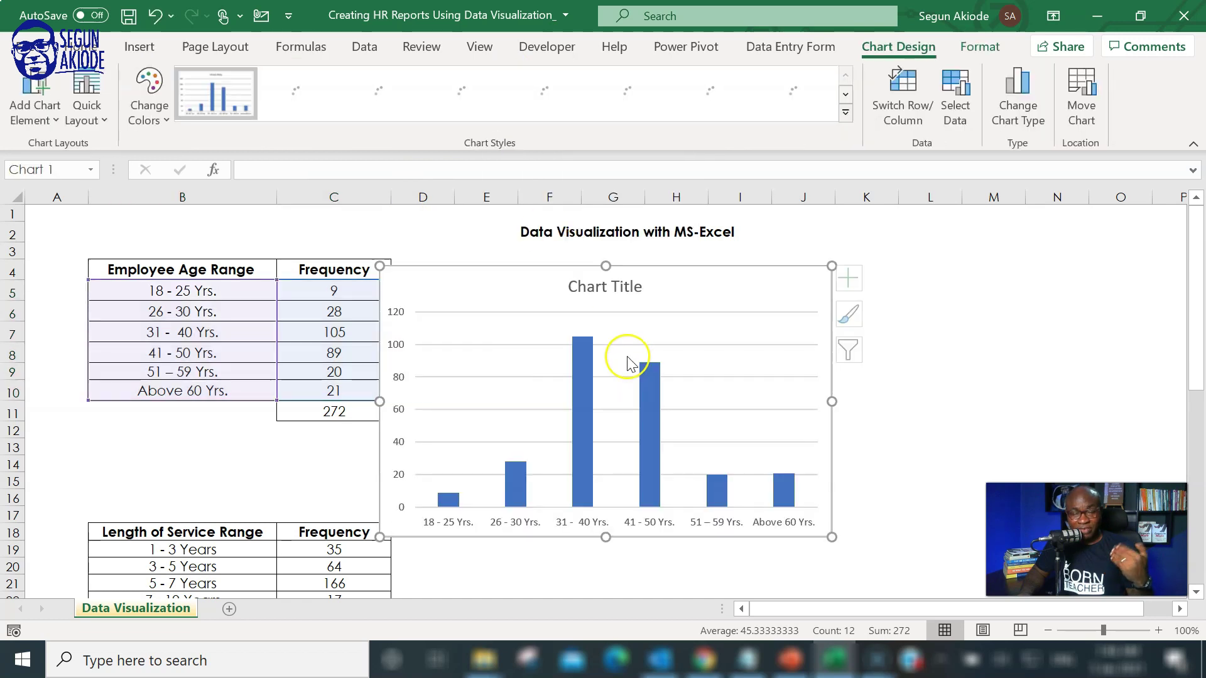
{"action": "mouse_move", "coordinate": [570, 279]}
{"action": "left_mouse_down"}
{"action": "mouse_move", "coordinate": [512, 280]}
{"action": "mouse_move", "coordinate": [570, 260]}
{"action": "left_mouse_up"}
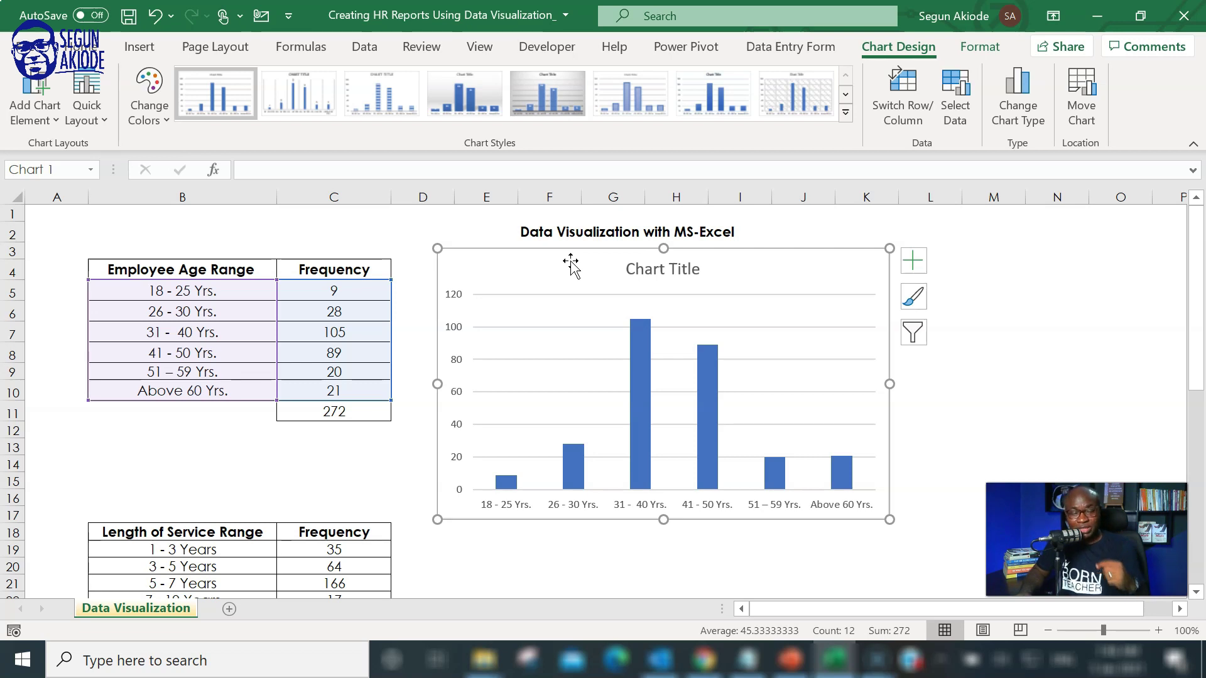
{"action": "left_click", "coordinate": [627, 380]}
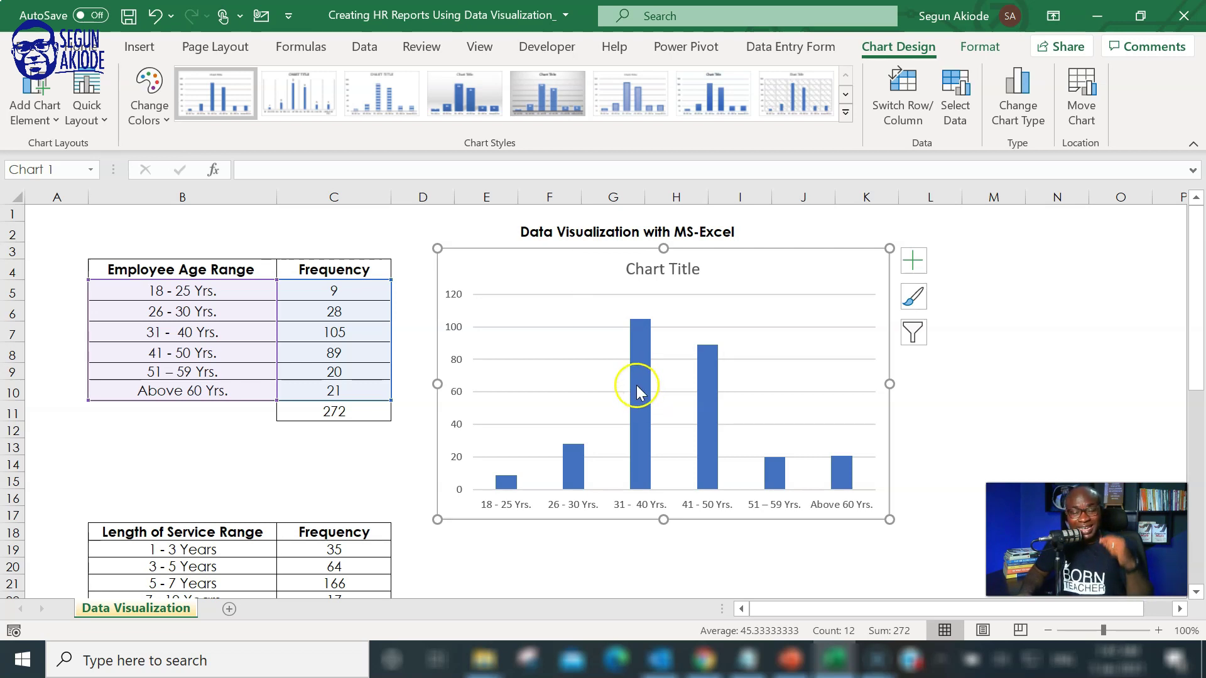
{"action": "mouse_move", "coordinate": [639, 387]}
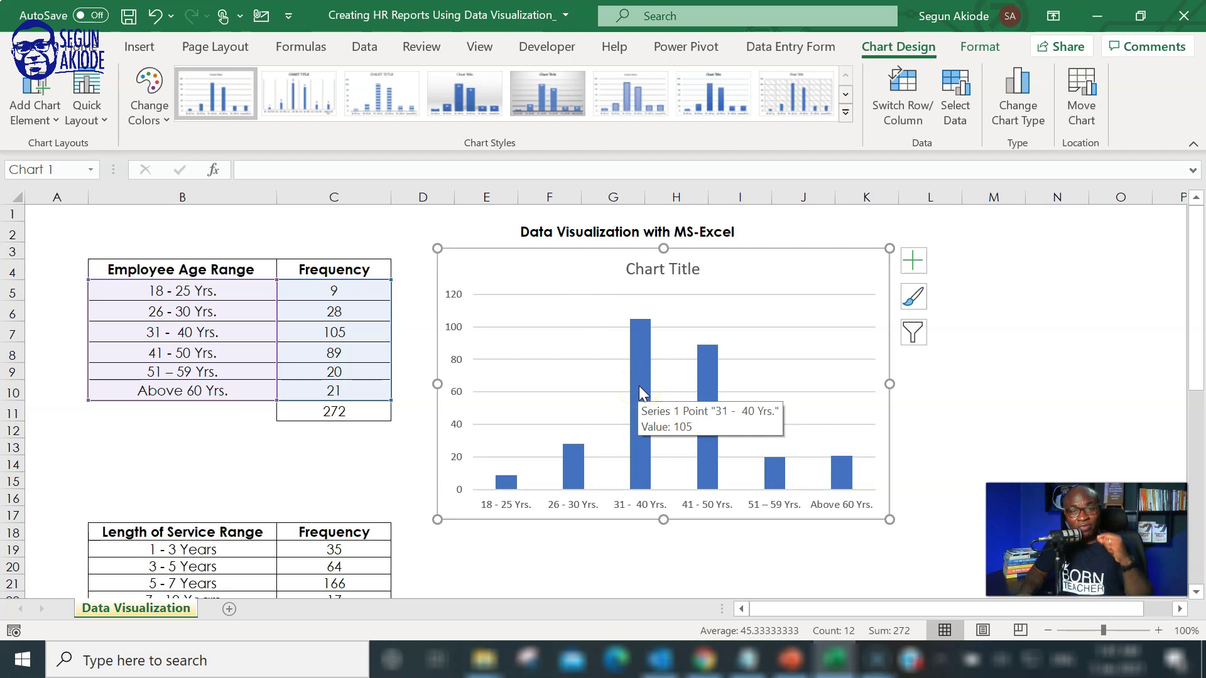
{"action": "left_click", "coordinate": [640, 400]}
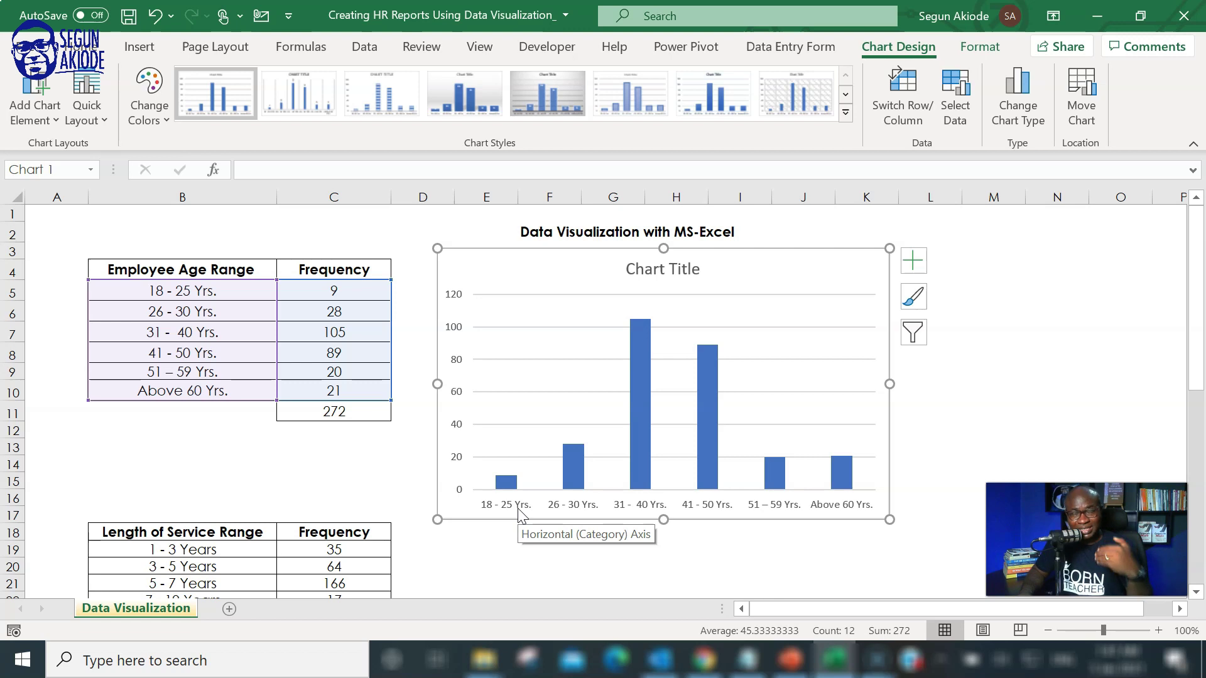
Replace the column chart's 'Chart Title' placeholder with 'Employee Age Distribution'.
{"action": "double_click", "coordinate": [642, 268]}
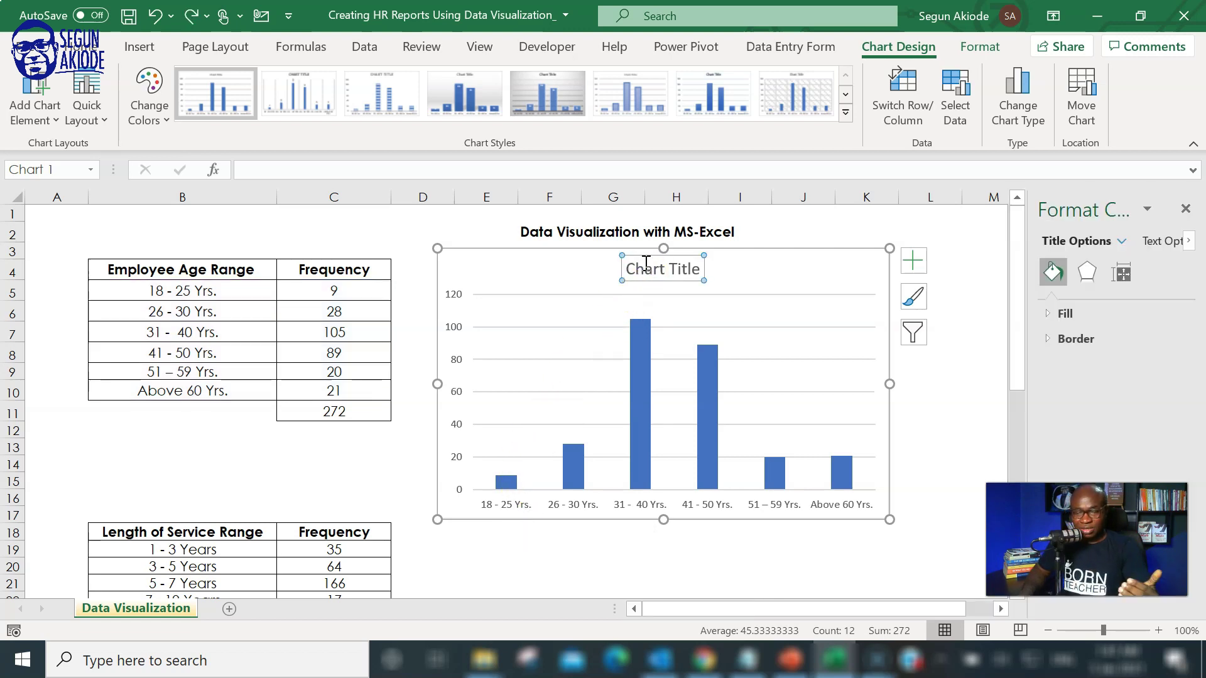
{"action": "double_click", "coordinate": [641, 269]}
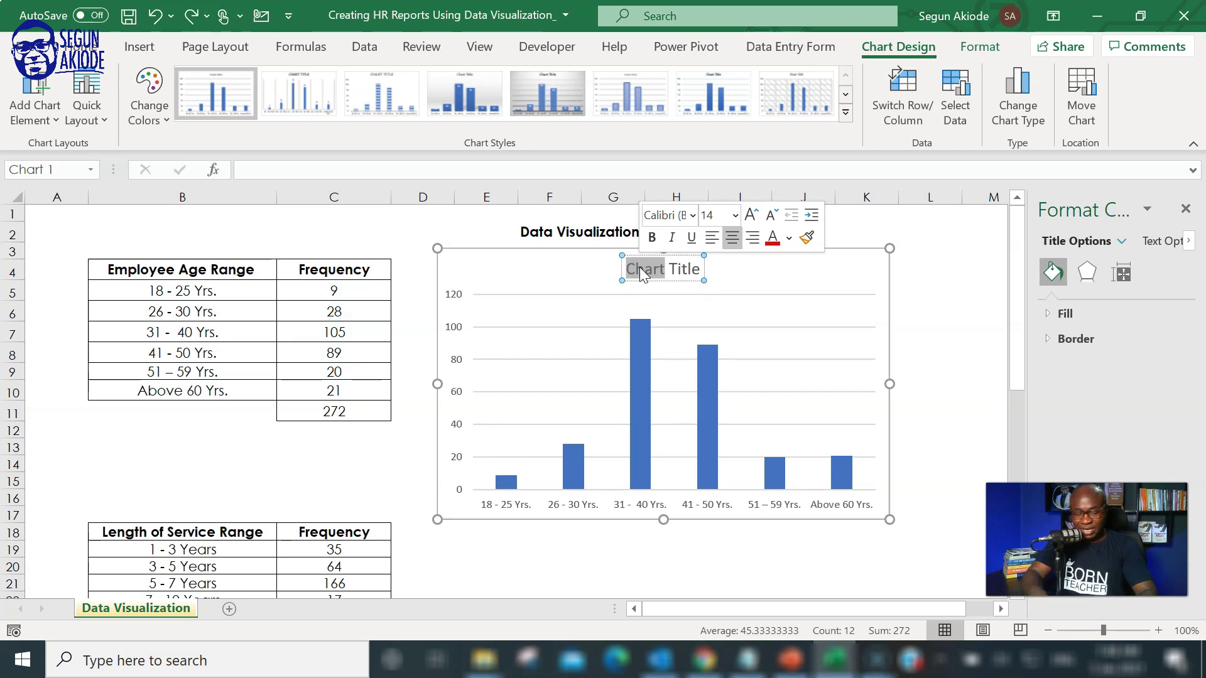
{"action": "type", "text": "Emplo"}
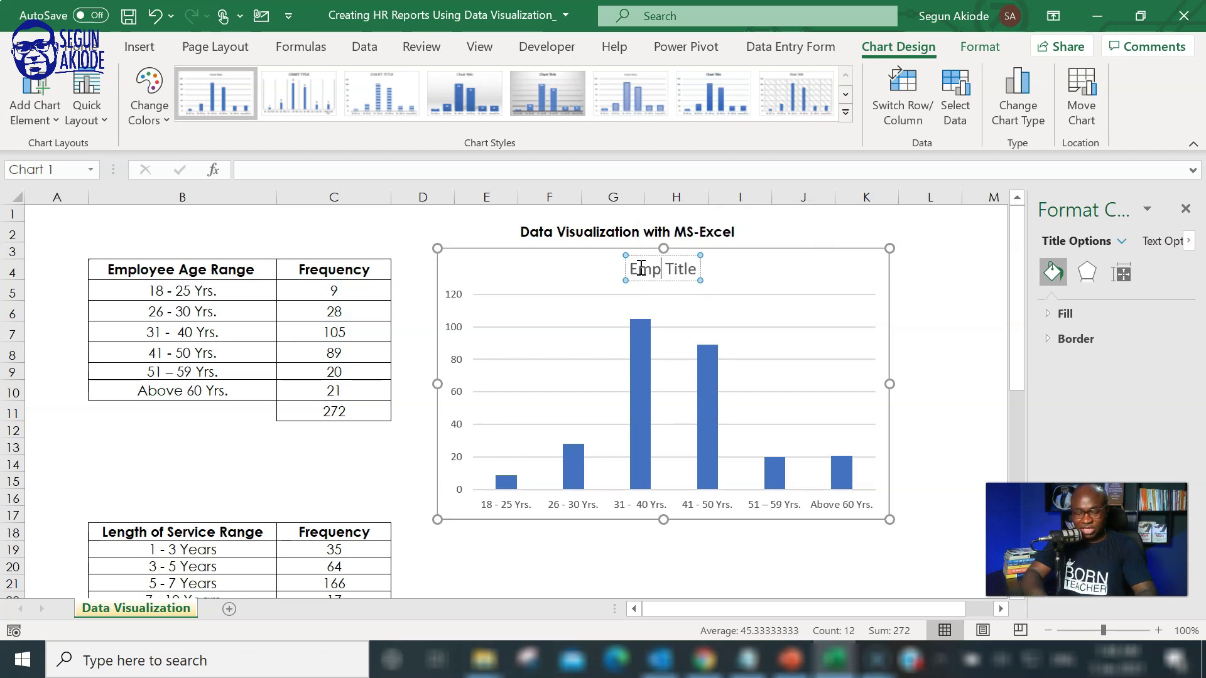
{"action": "type", "text": "yee"}
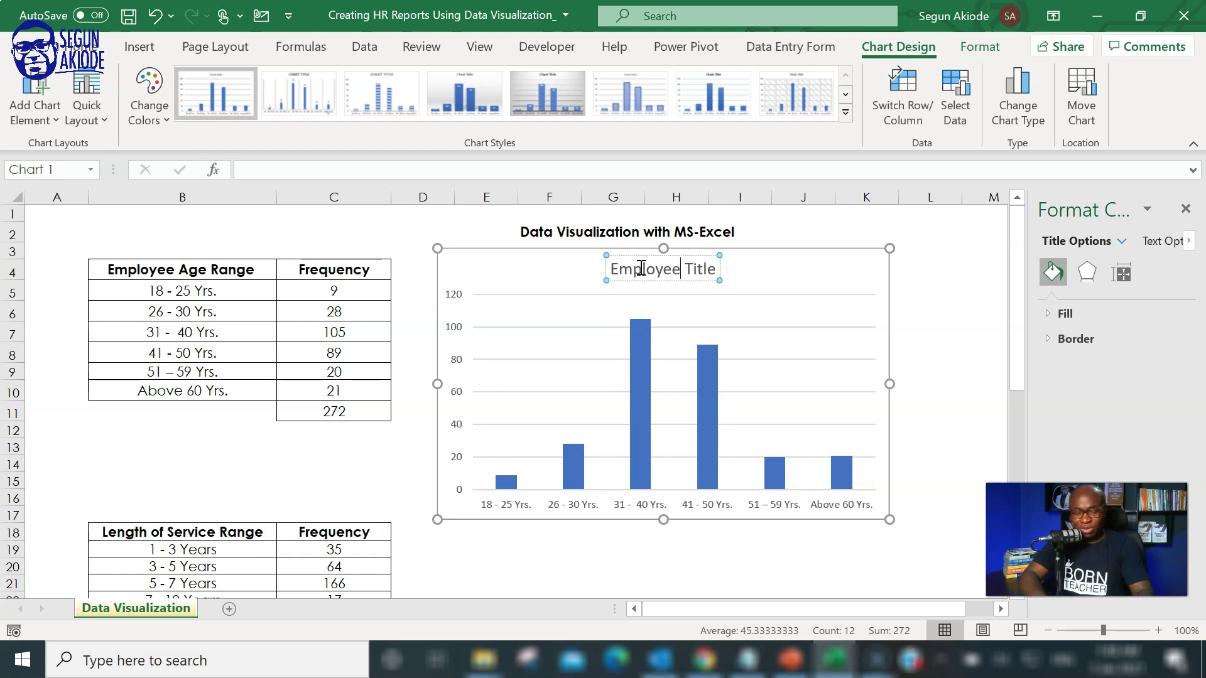
{"action": "type", "text": "Age"}
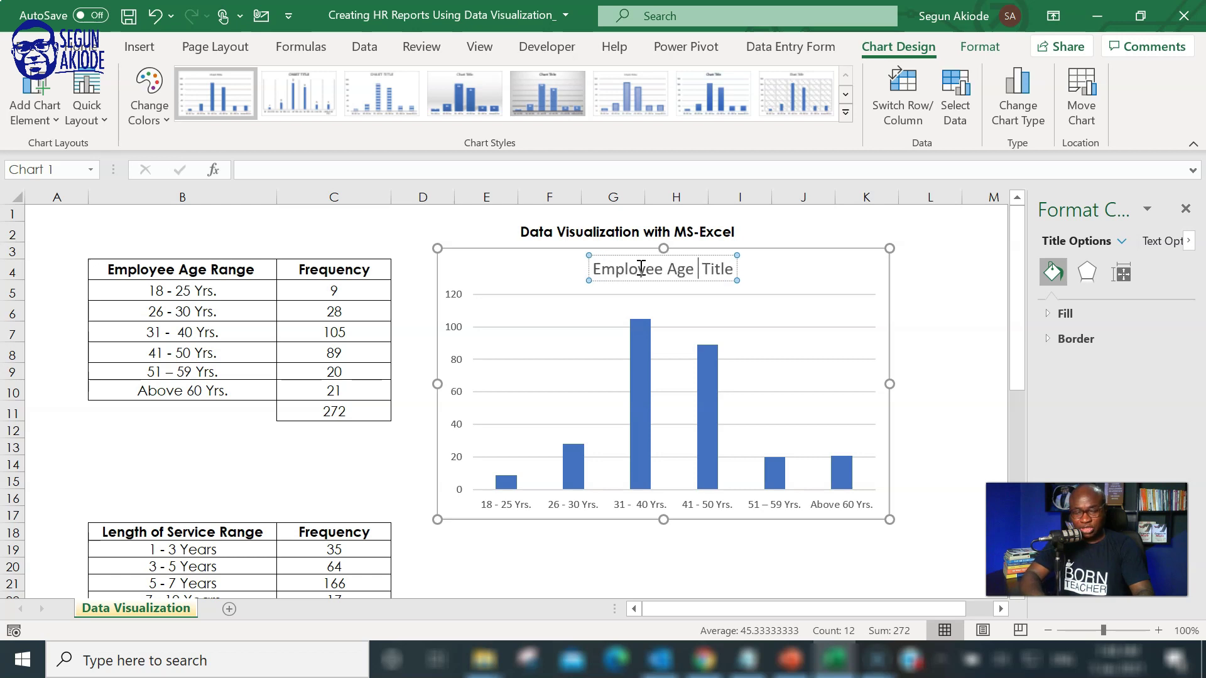
{"action": "type", "text": " Disyr"}
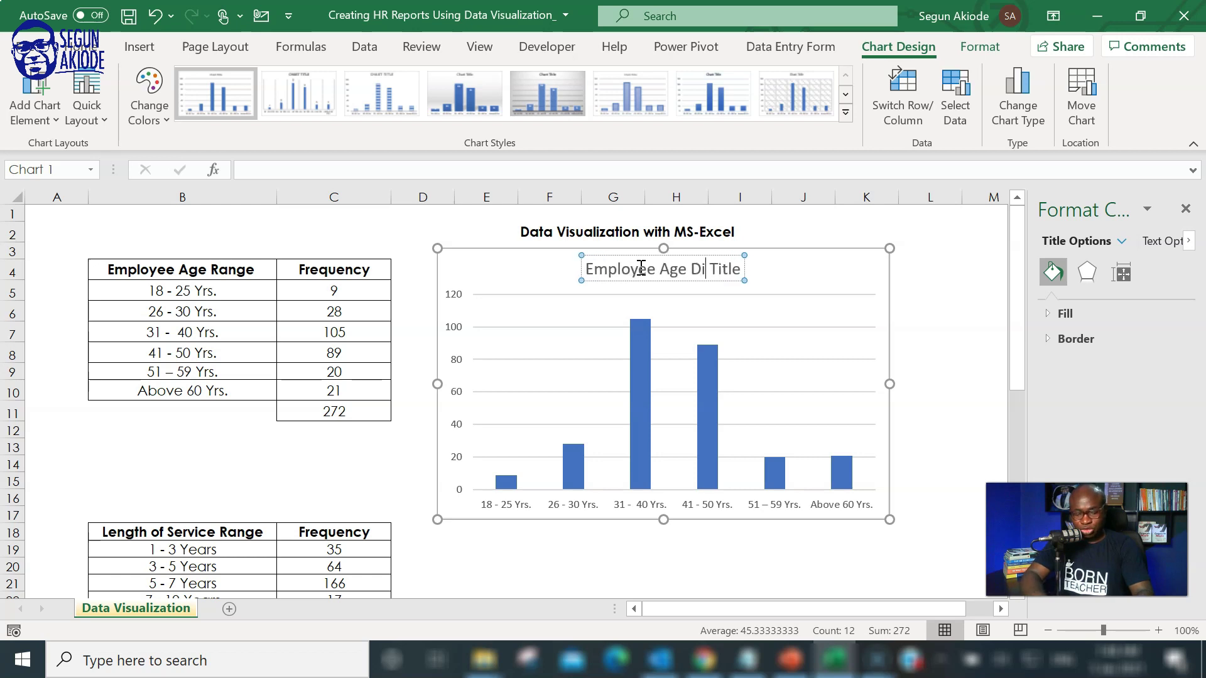
{"action": "key", "text": "BackSpace"}
{"action": "key", "text": "BackSpace"}
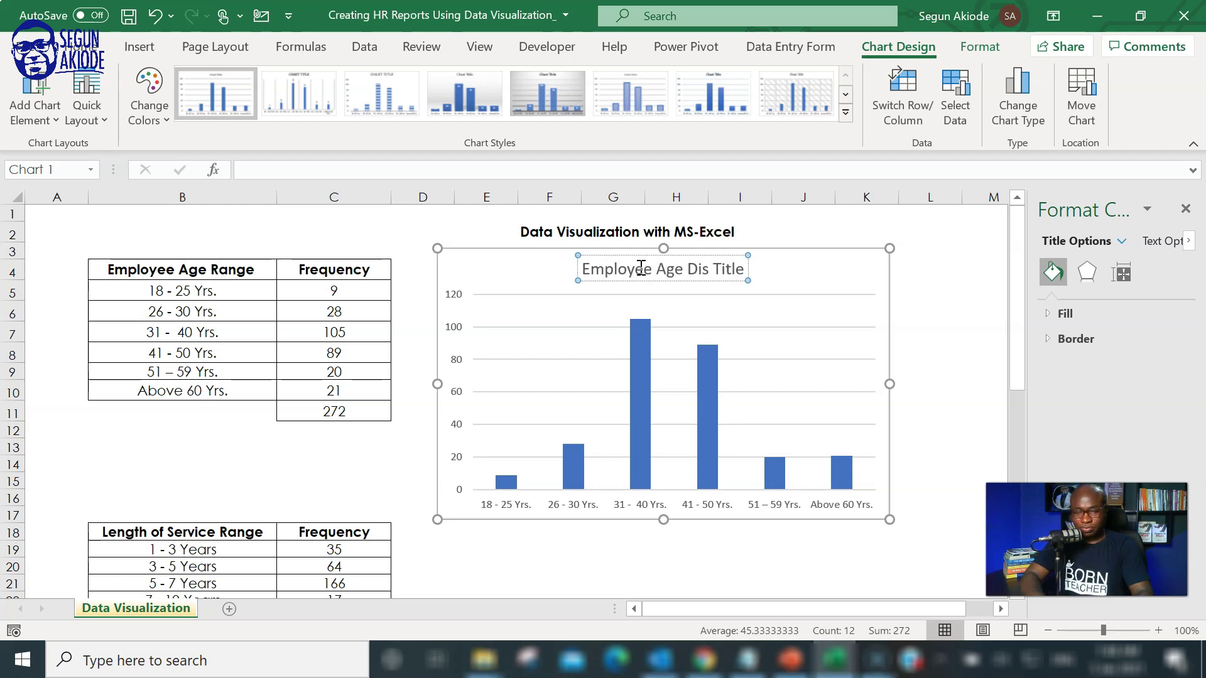
{"action": "type", "text": "tribution"}
{"action": "key", "text": "Delete"}
{"action": "key", "text": "Delete"}
{"action": "key", "text": "Delete"}
{"action": "key", "text": "Delete"}
{"action": "key", "text": "Delete"}
{"action": "key", "text": "Delete"}
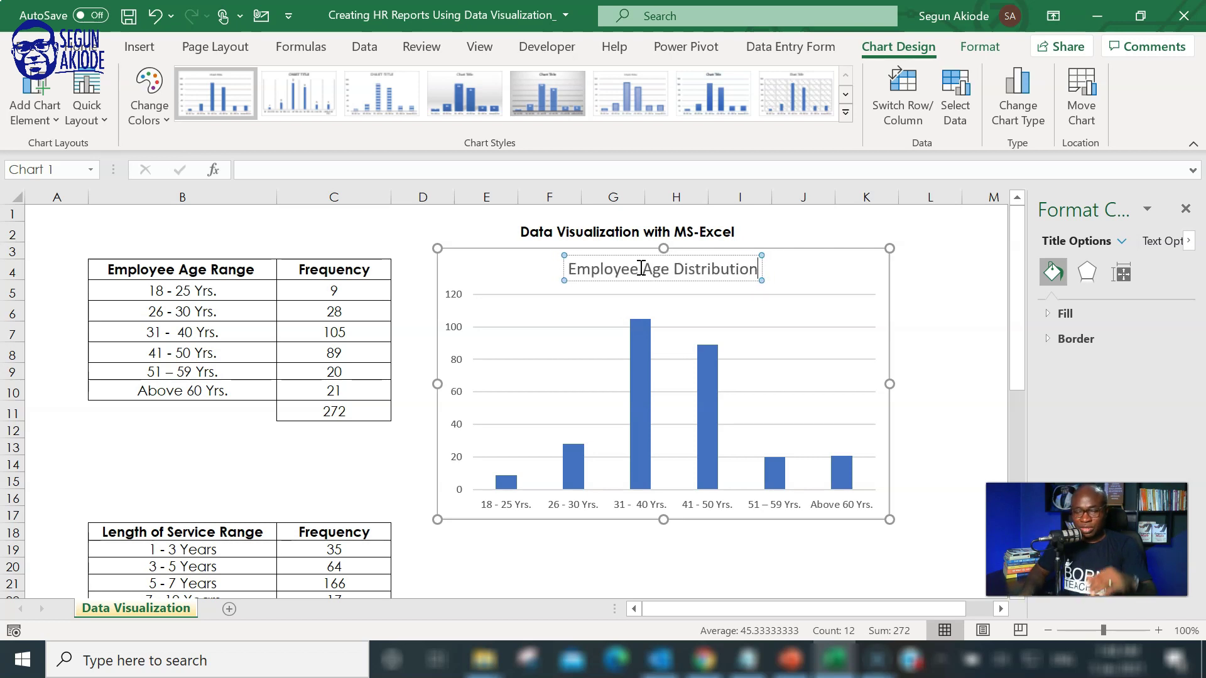
{"action": "left_click", "coordinate": [866, 264]}
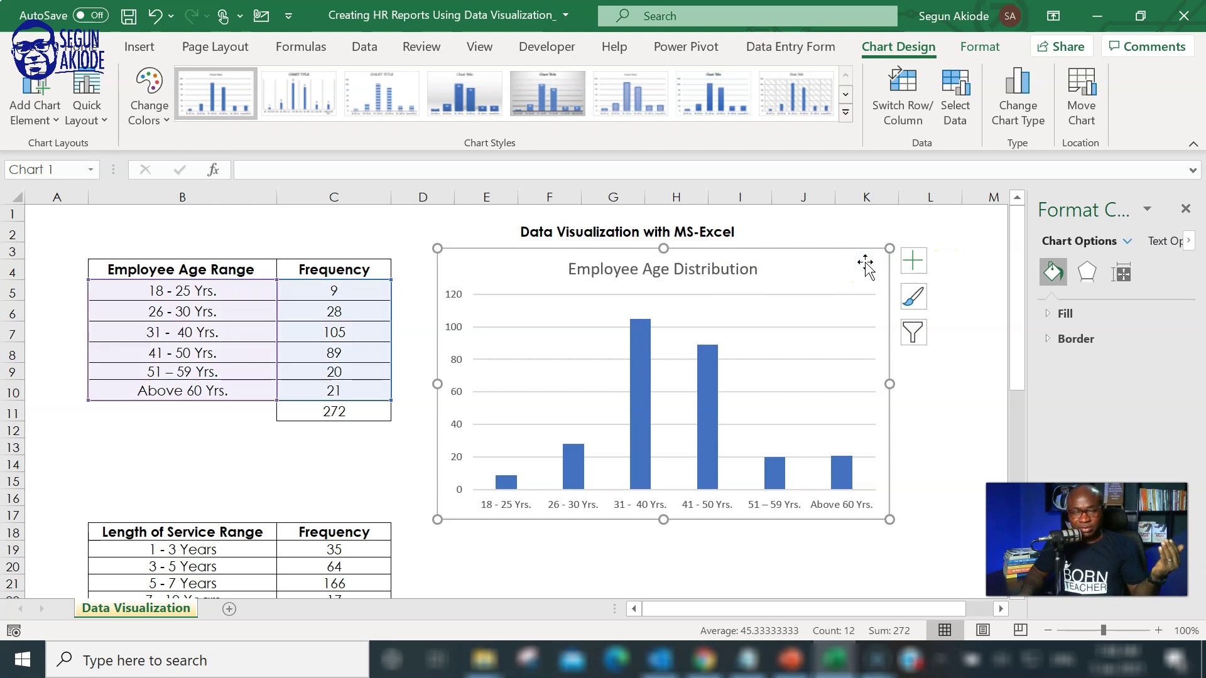
Resize the Employee Age Distribution chart shorter and slightly wider, then scroll down to the service table.
{"action": "mouse_move", "coordinate": [866, 263]}
{"action": "left_mouse_down"}
{"action": "mouse_move", "coordinate": [859, 255]}
{"action": "mouse_move", "coordinate": [866, 263]}
{"action": "left_mouse_up"}
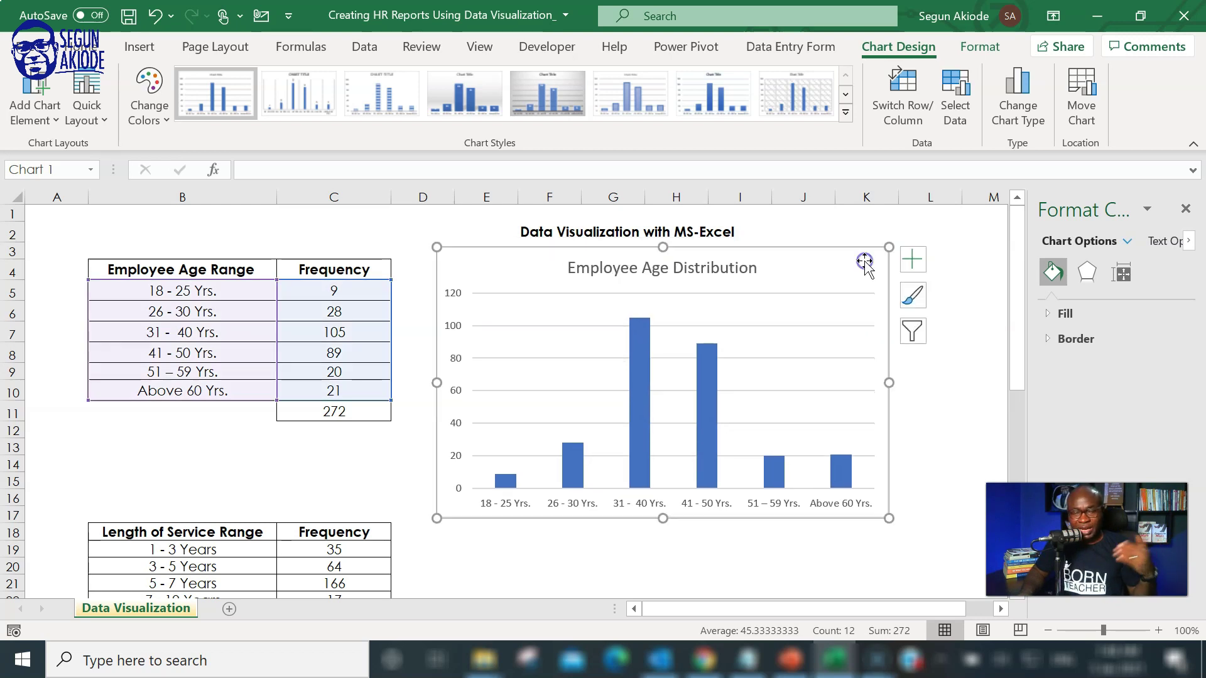
{"action": "left_click", "coordinate": [646, 345]}
{"action": "left_click", "coordinate": [646, 344]}
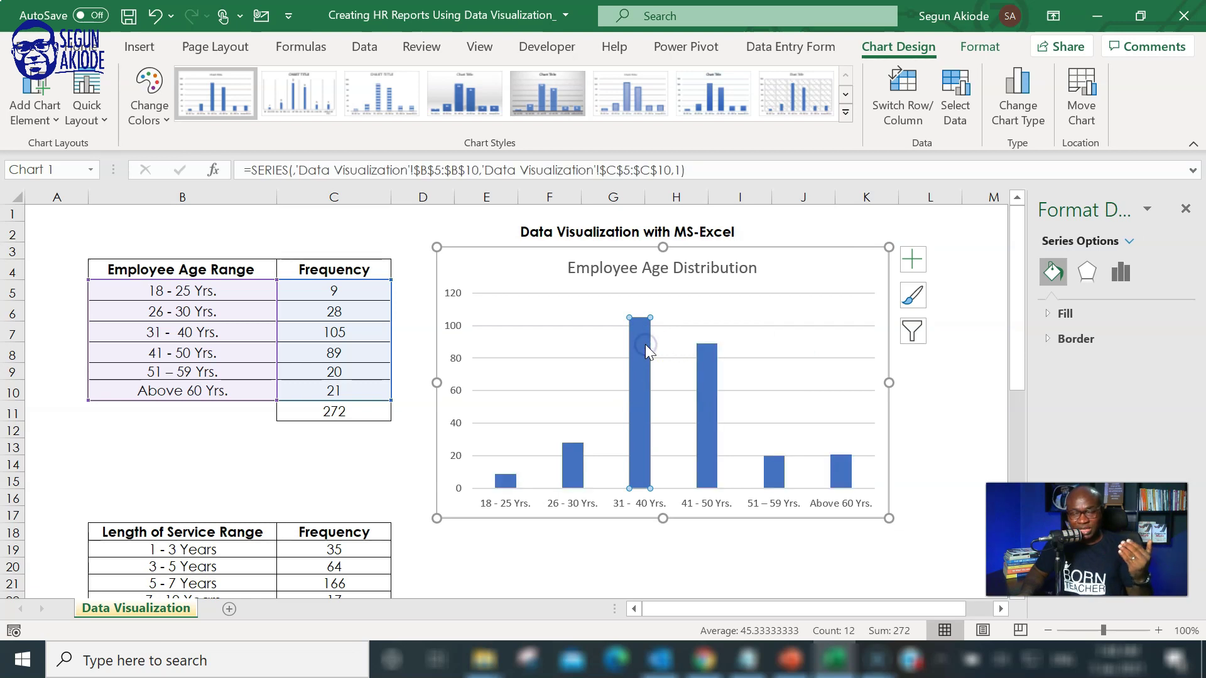
{"action": "left_click", "coordinate": [923, 386]}
{"action": "left_click", "coordinate": [650, 364]}
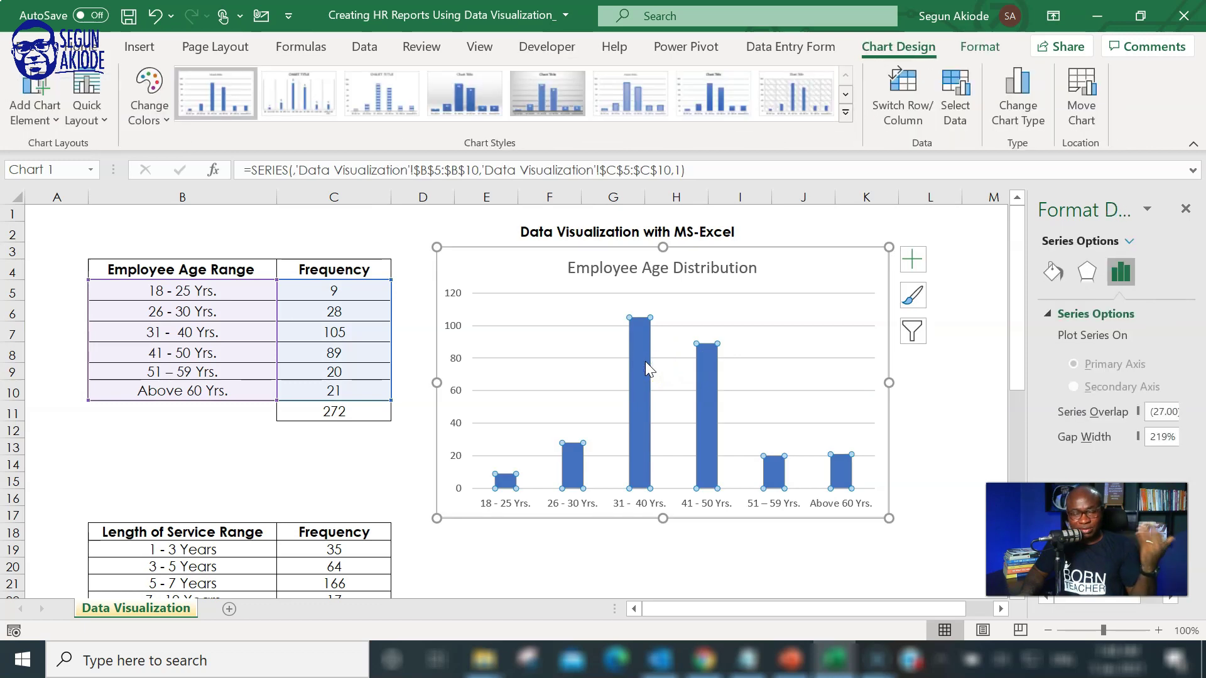
{"action": "left_click", "coordinate": [932, 445]}
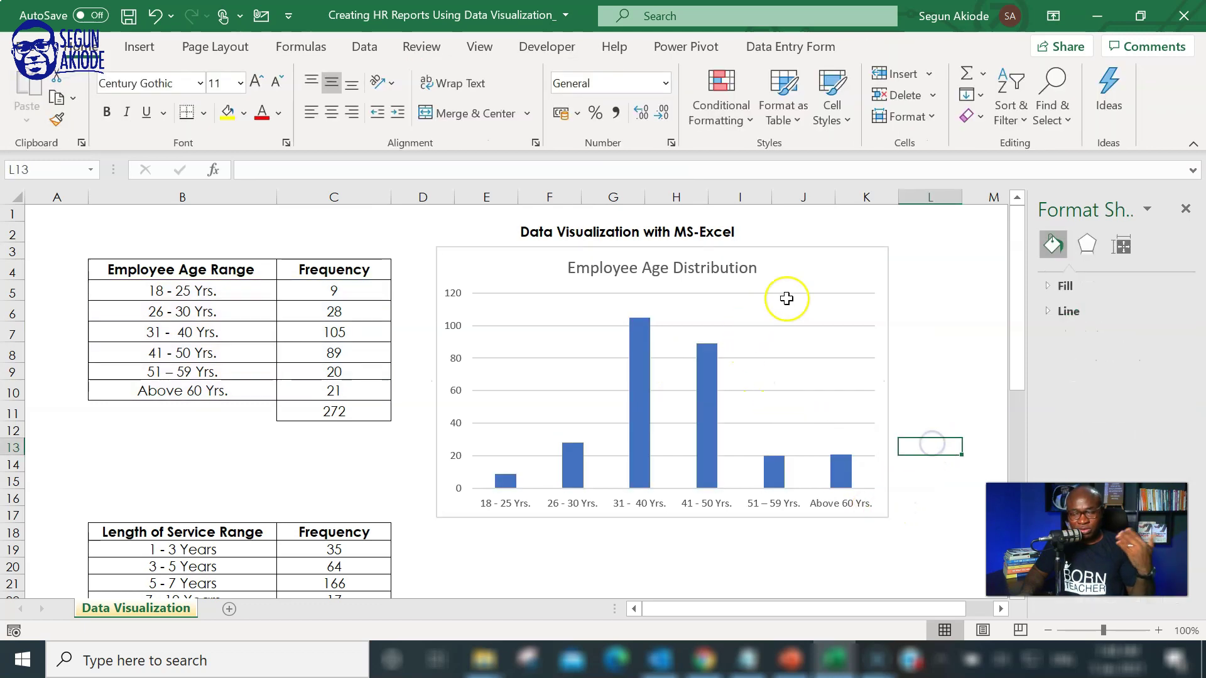
{"action": "left_click", "coordinate": [808, 275]}
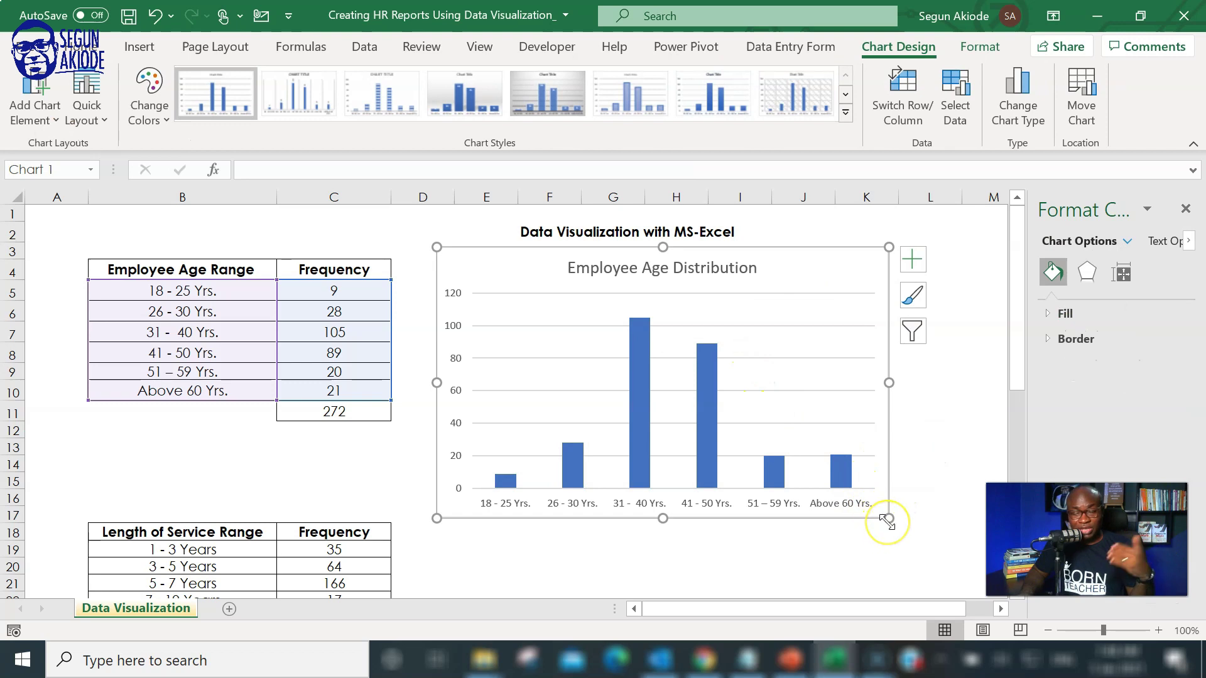
{"action": "left_click_drag", "start_coordinate": [888, 518], "coordinate": [888, 430]}
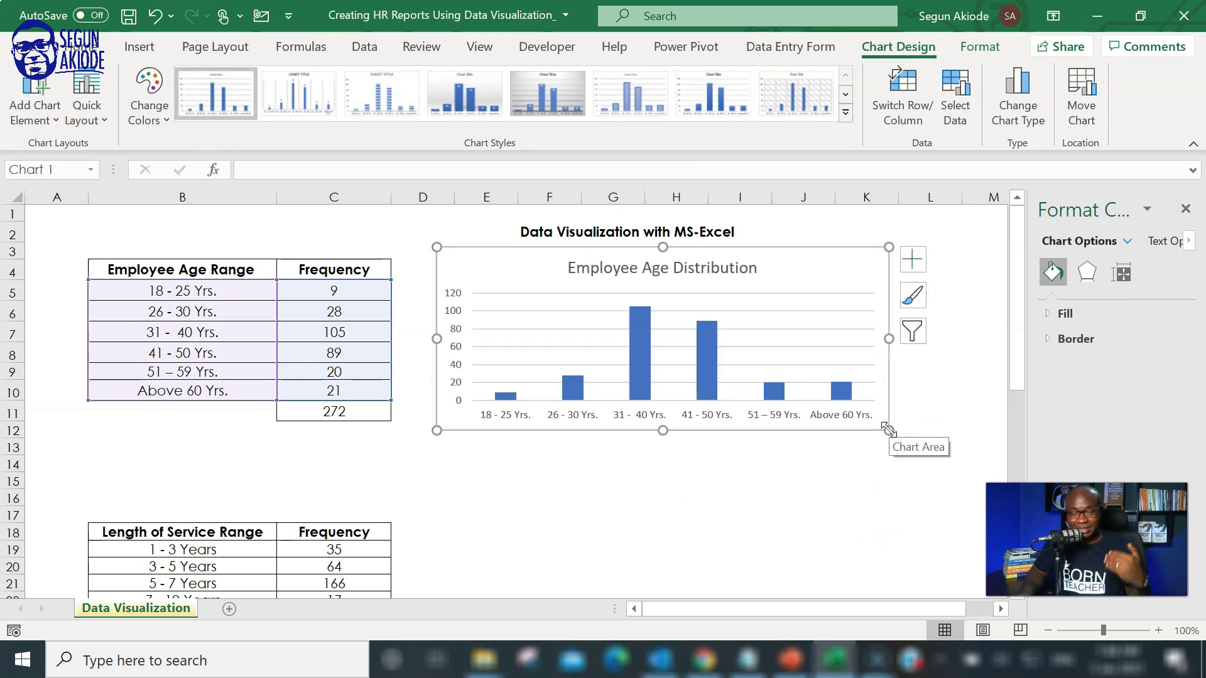
{"action": "left_click_drag", "start_coordinate": [888, 431], "coordinate": [901, 471]}
{"action": "left_click", "coordinate": [719, 534]}
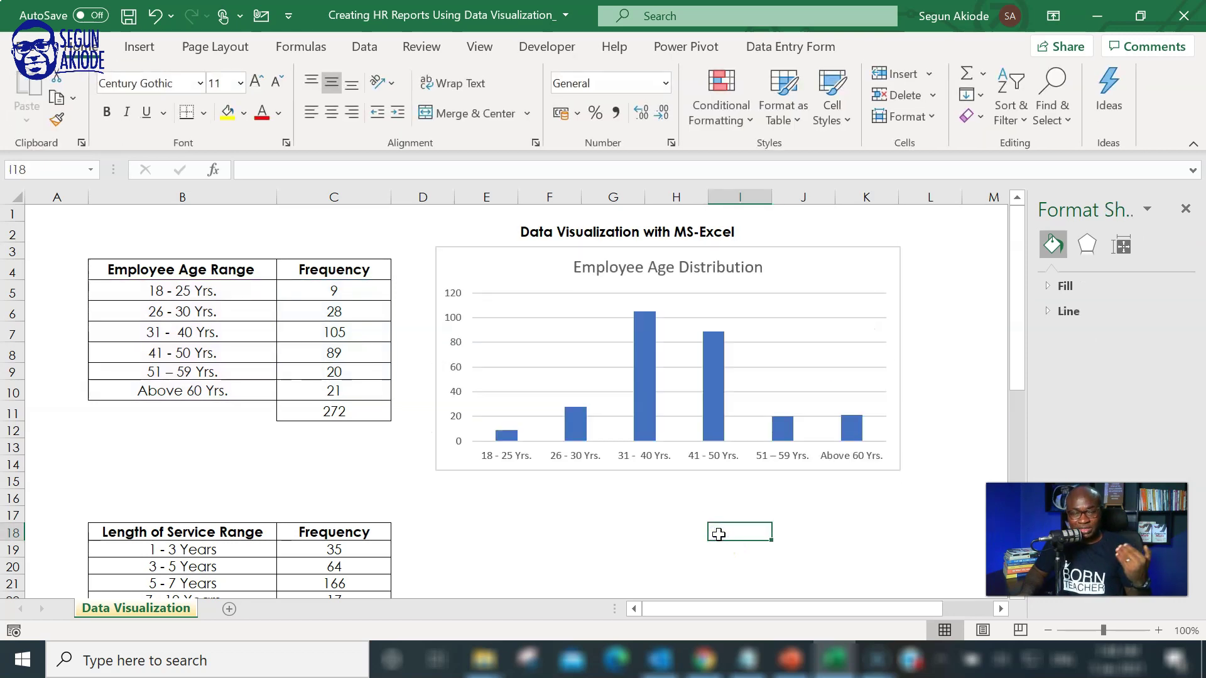
{"action": "scroll", "coordinate": [718, 534], "scroll_direction": "down", "scroll_amount": 3}
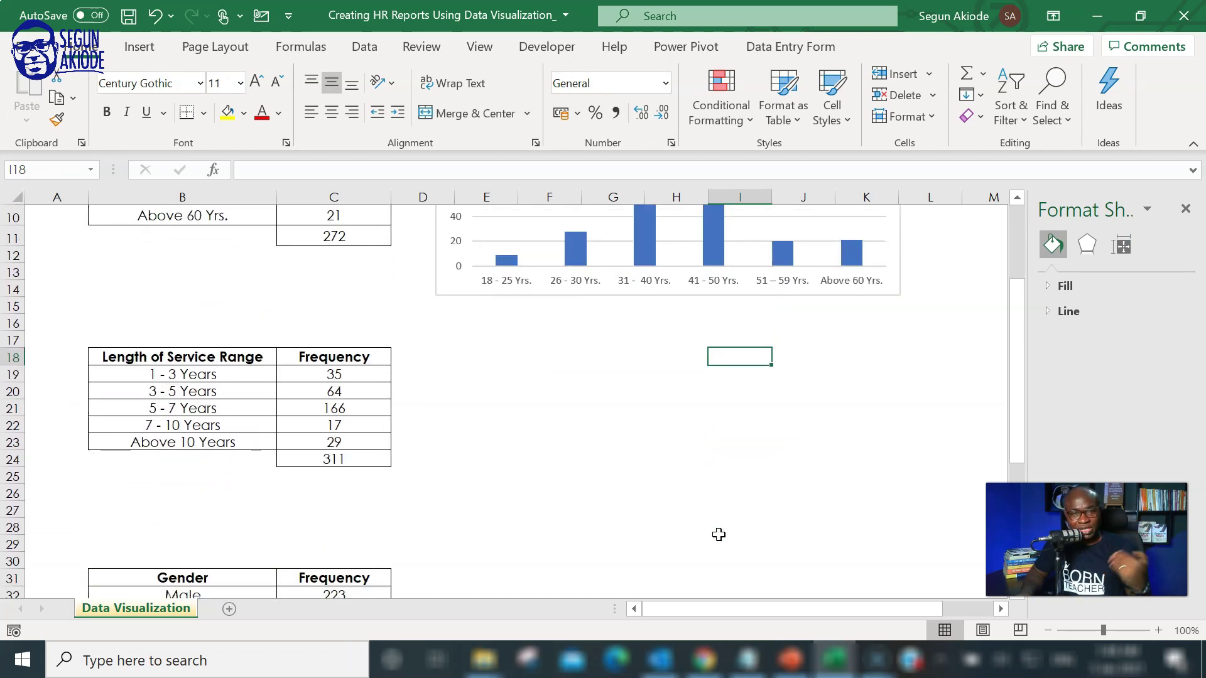
Insert a clustered bar chart of the service data B19:C23 and place it below the age chart.
{"action": "left_click_drag", "start_coordinate": [188, 375], "coordinate": [325, 442]}
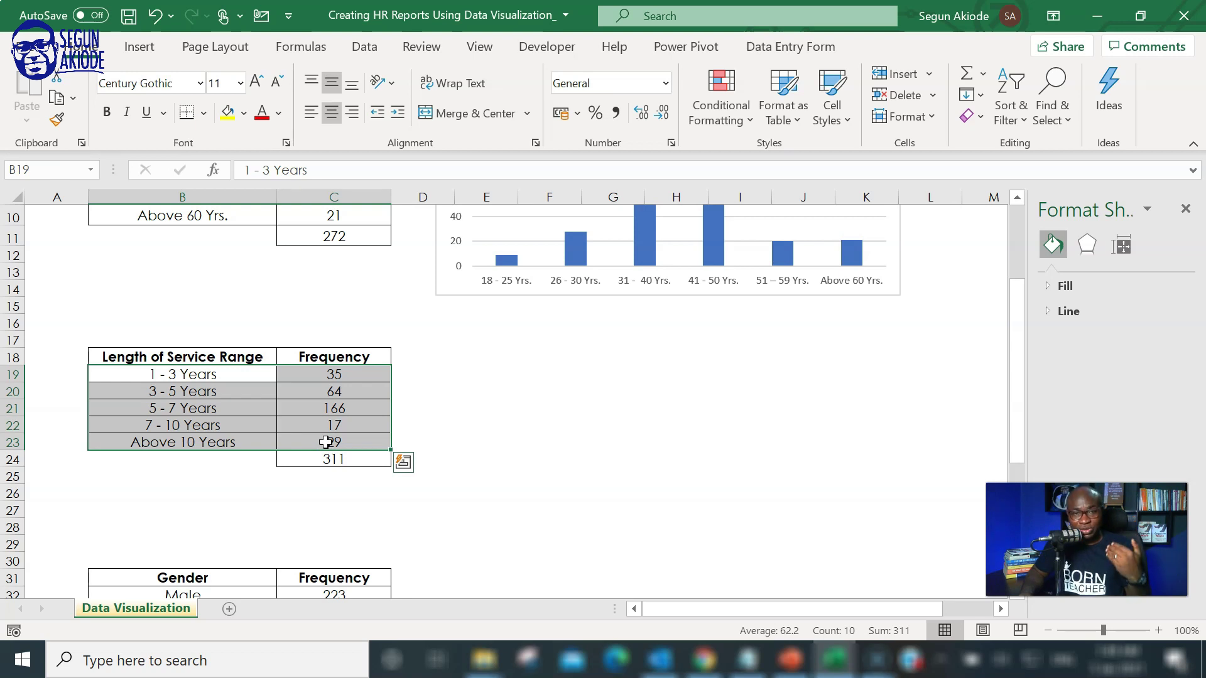
{"action": "left_click", "coordinate": [143, 49]}
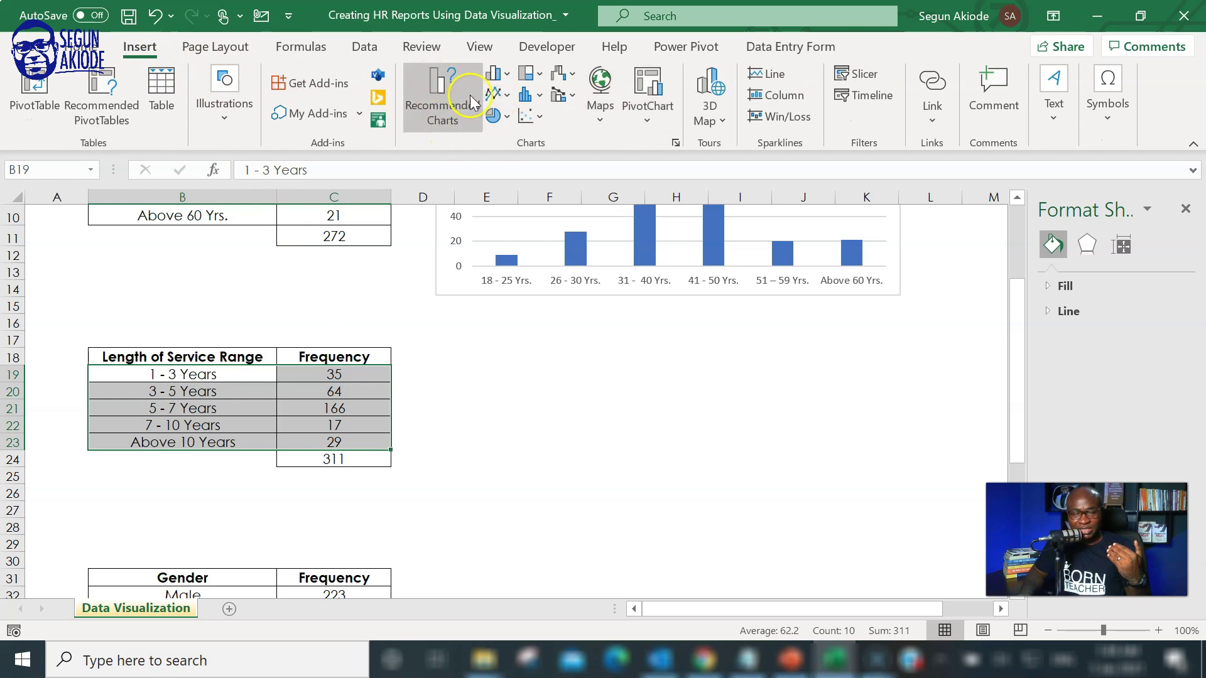
{"action": "left_click", "coordinate": [506, 77]}
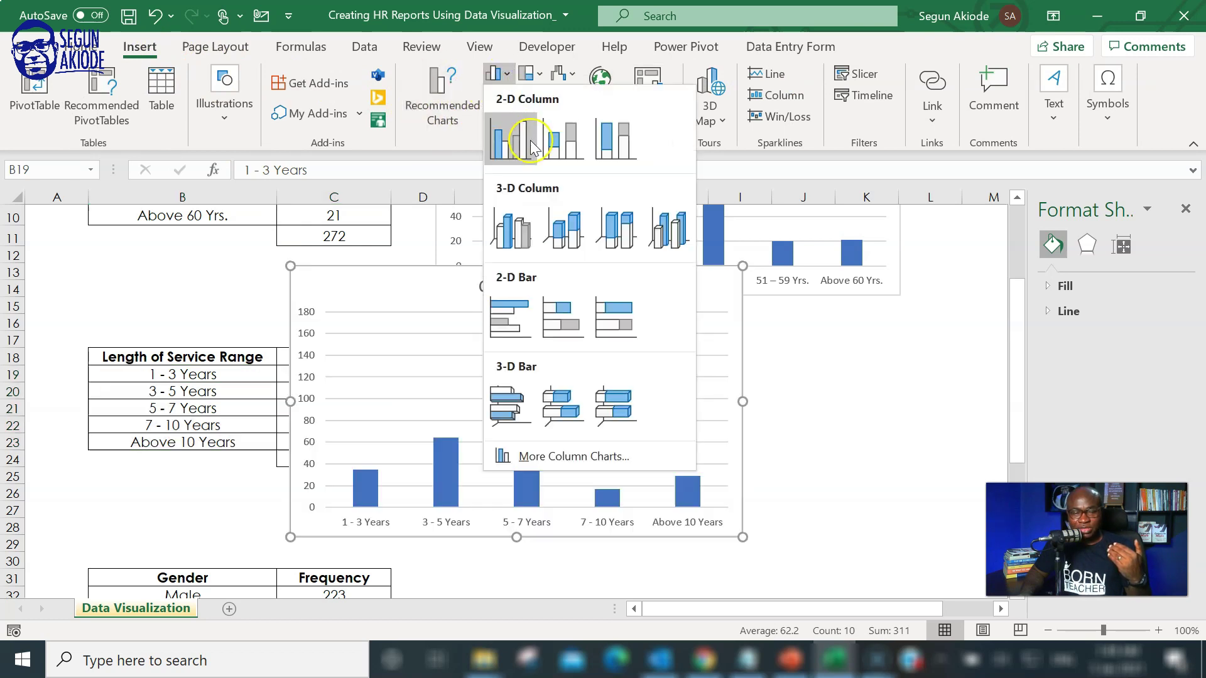
{"action": "left_click", "coordinate": [526, 328]}
{"action": "left_click_drag", "start_coordinate": [404, 310], "coordinate": [539, 315]}
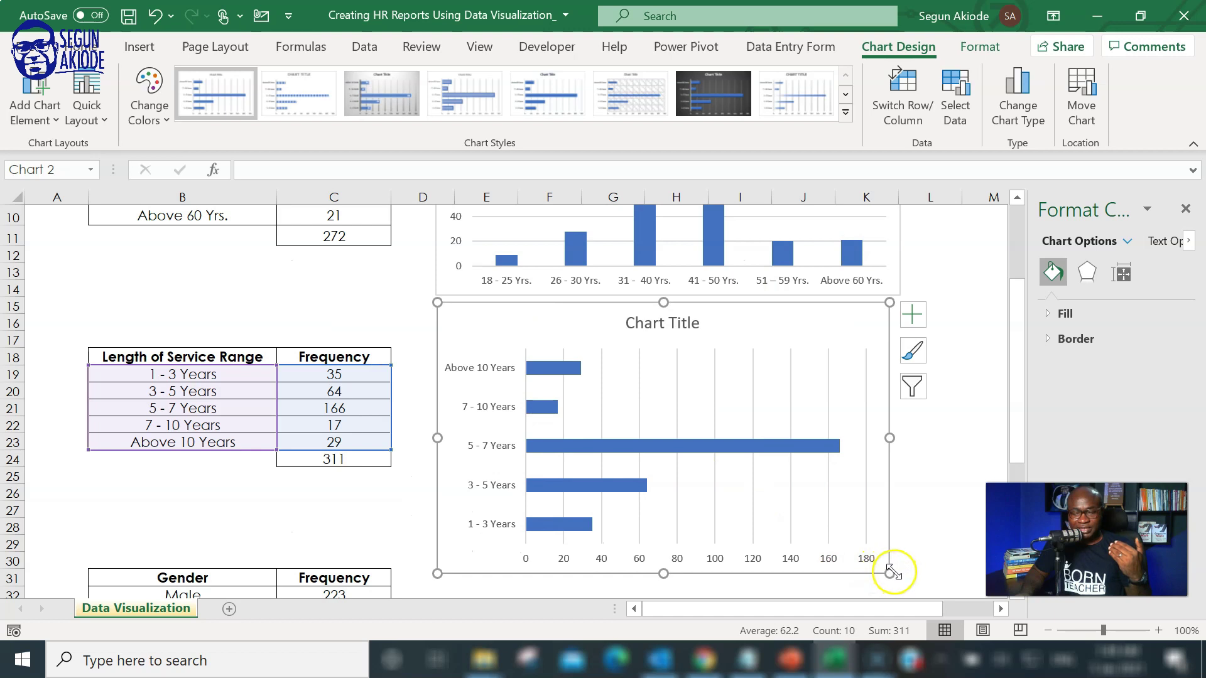
{"action": "left_click_drag", "start_coordinate": [891, 572], "coordinate": [901, 563]}
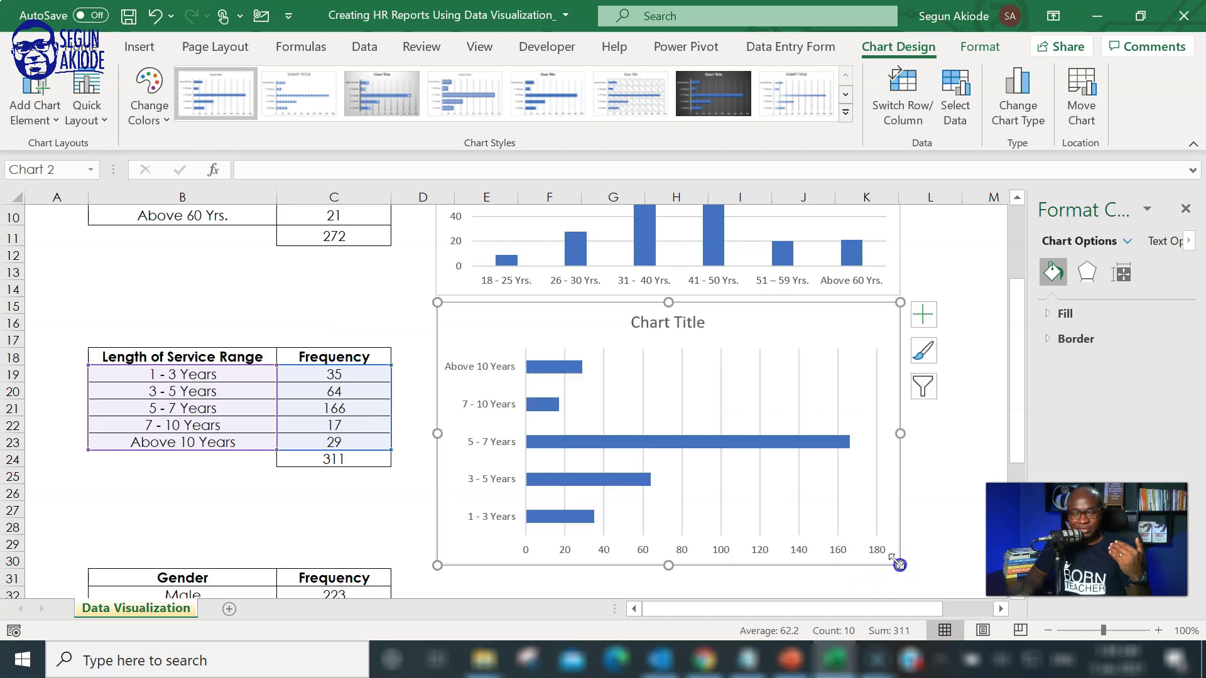
Title the bar chart 'Employee Length of Service'.
{"action": "left_click", "coordinate": [666, 328]}
{"action": "left_click", "coordinate": [669, 322]}
{"action": "double_click", "coordinate": [667, 322]}
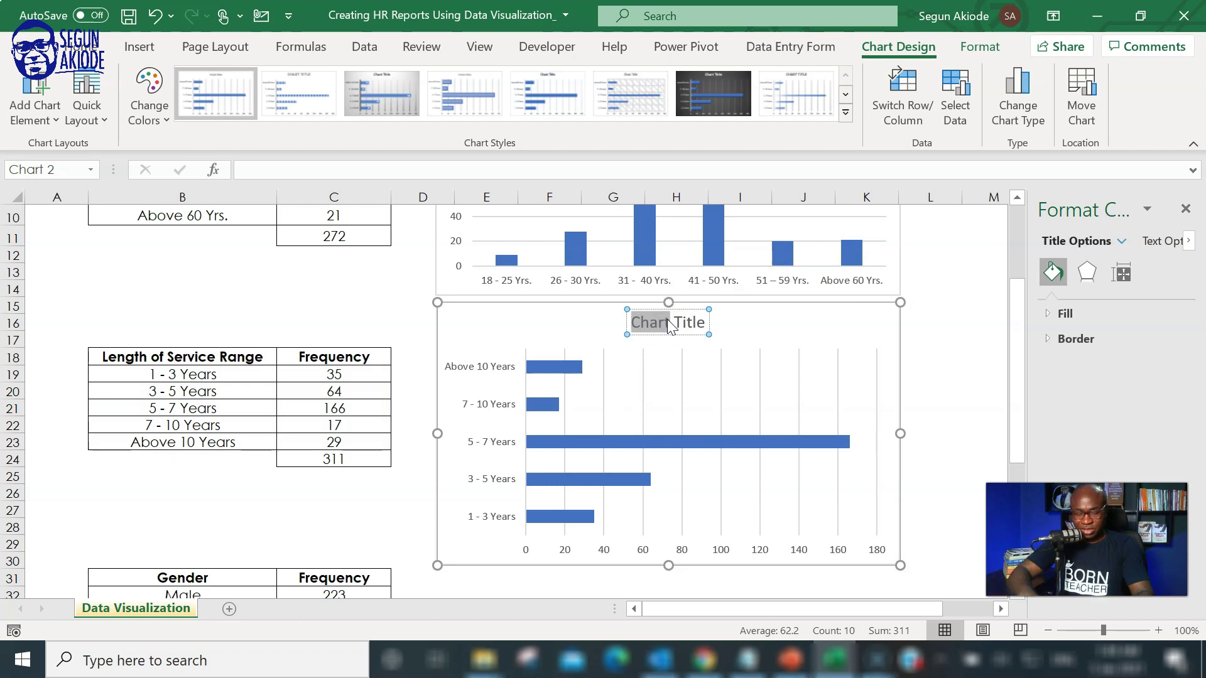
{"action": "type", "text": "Employe"}
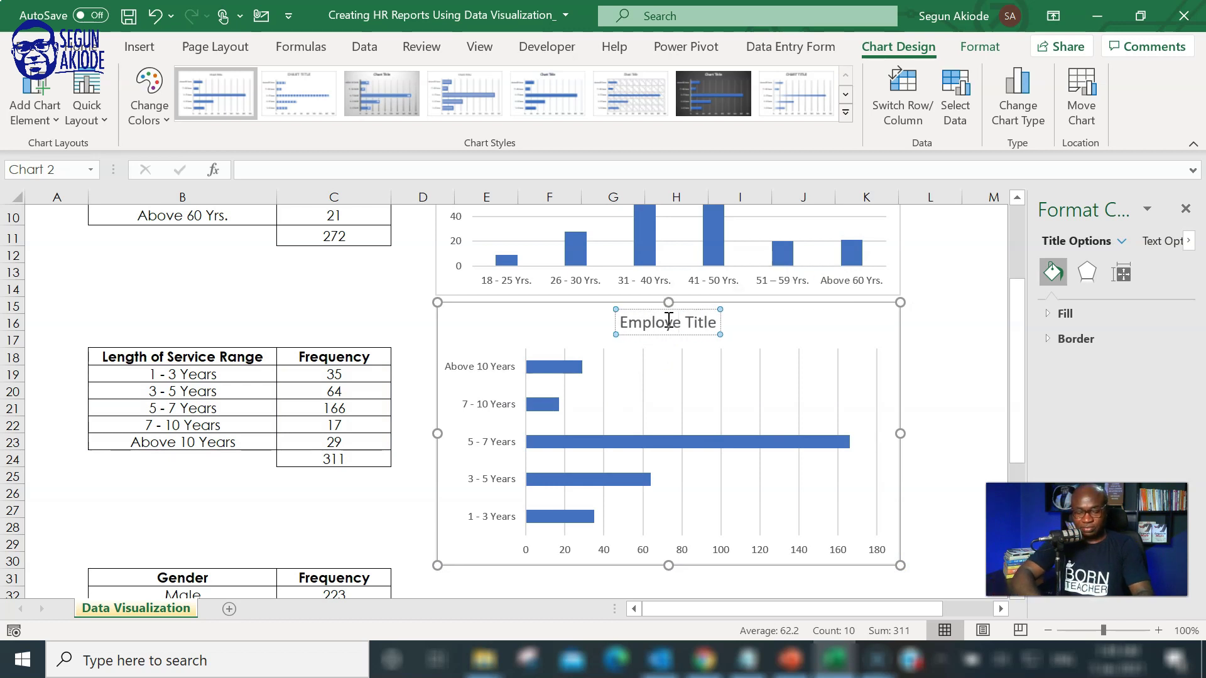
{"action": "type", "text": "e Len"}
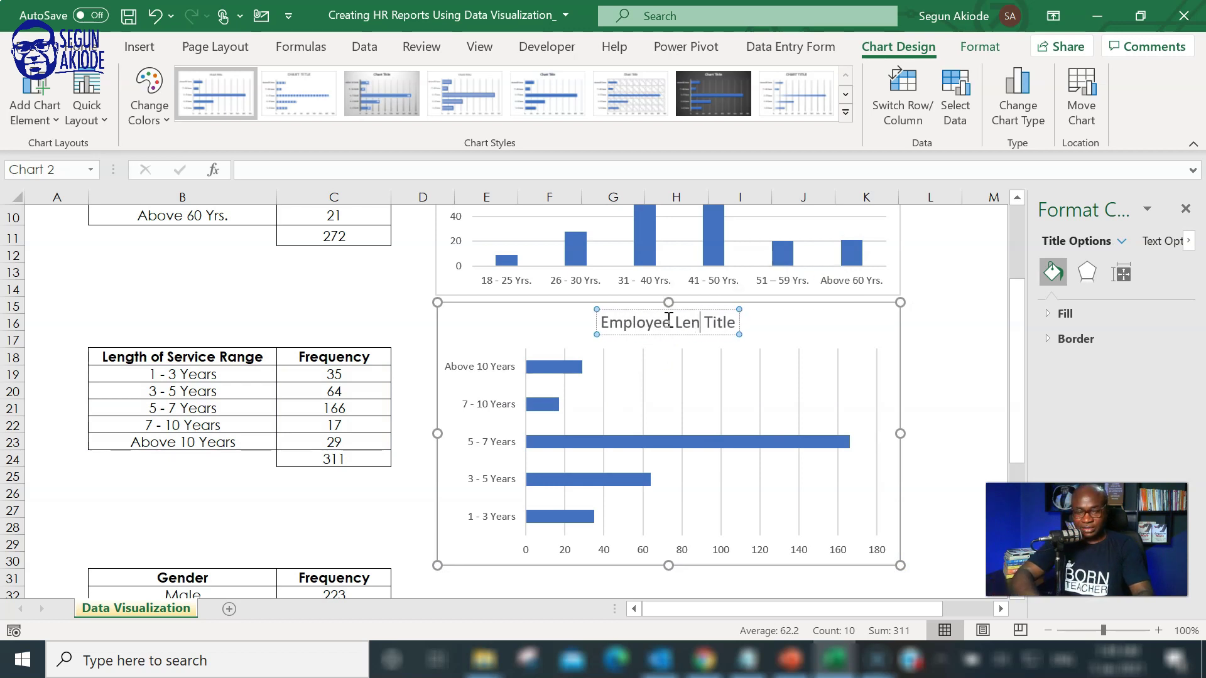
{"action": "type", "text": "gth"}
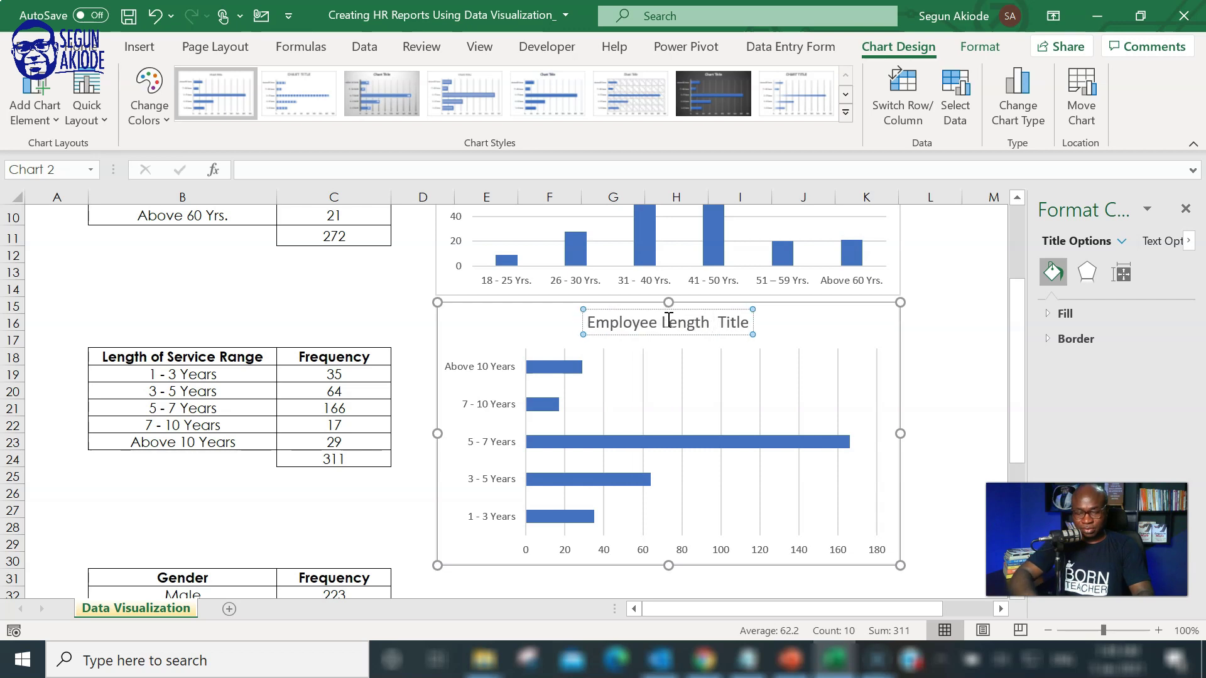
{"action": "type", "text": " of Servic "}
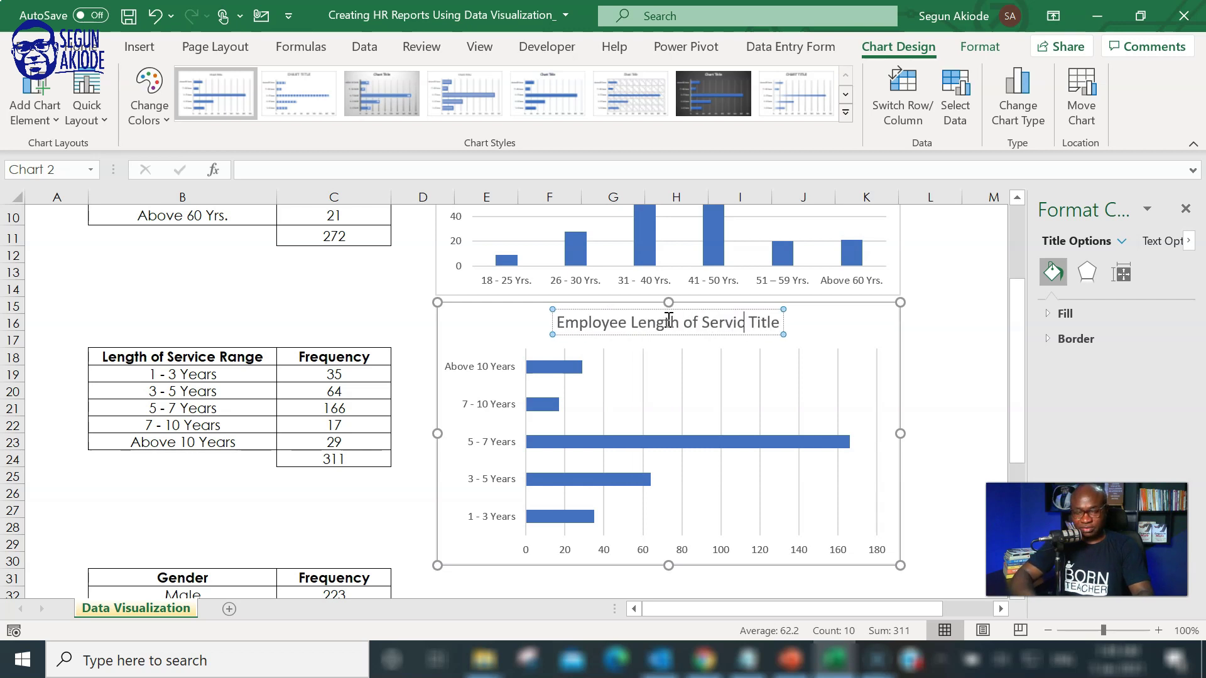
{"action": "type", "text": "e"}
{"action": "key", "text": "Delete"}
{"action": "key", "text": "Delete"}
{"action": "key", "text": "Delete"}
{"action": "key", "text": "Delete"}
{"action": "key", "text": "Delete"}
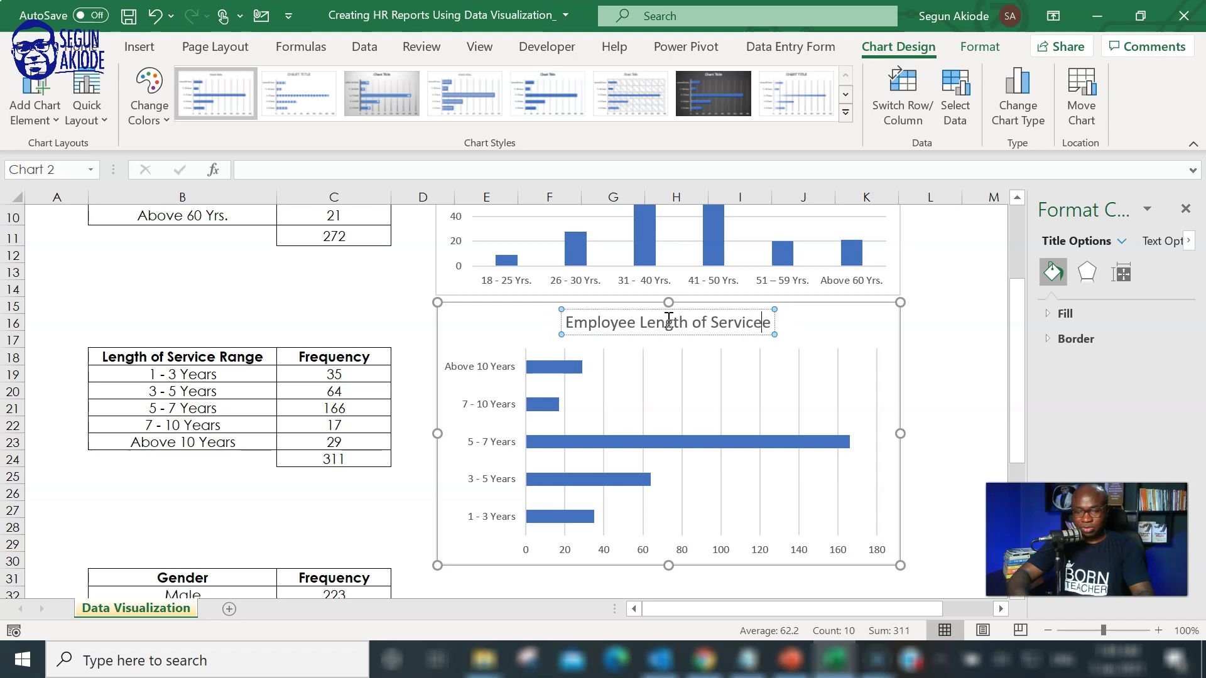
{"action": "key", "text": "Delete"}
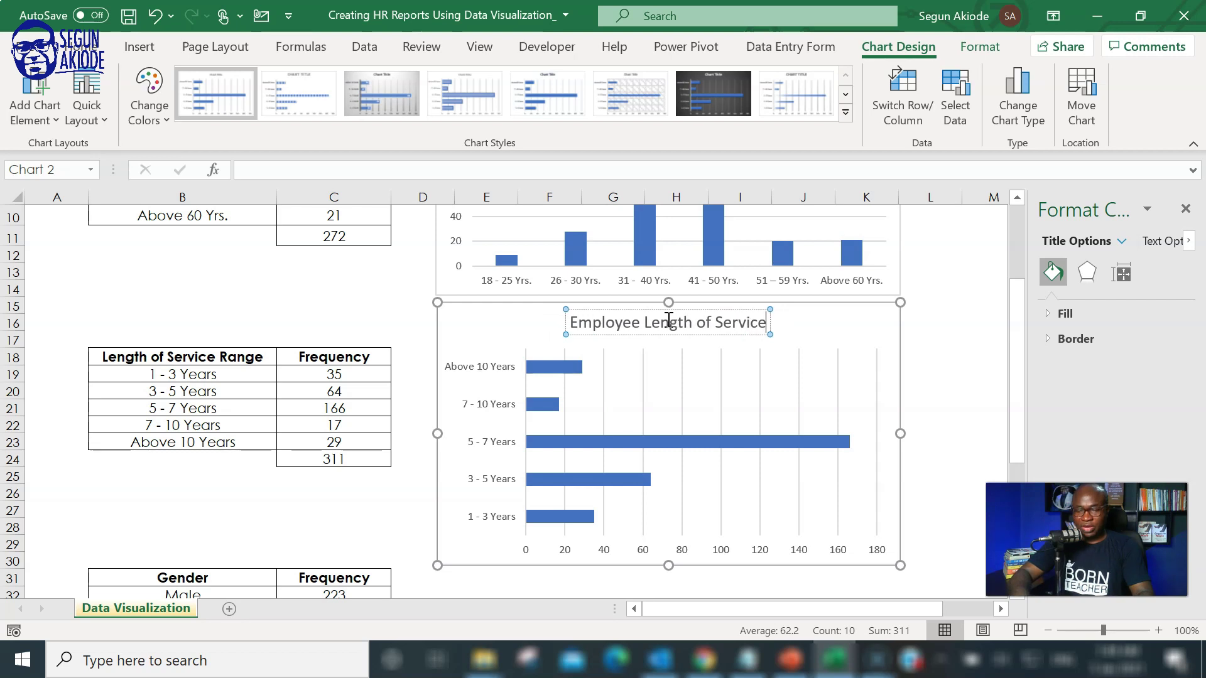
{"action": "left_click", "coordinate": [828, 322]}
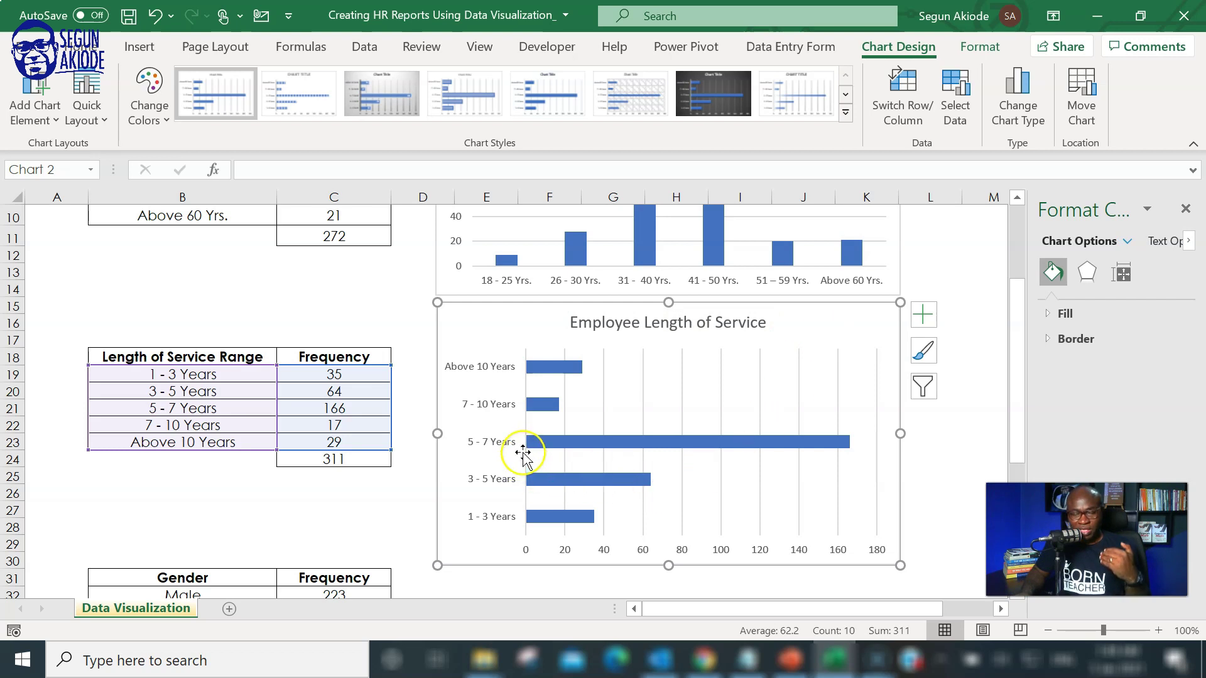
{"action": "mouse_move", "coordinate": [535, 453]}
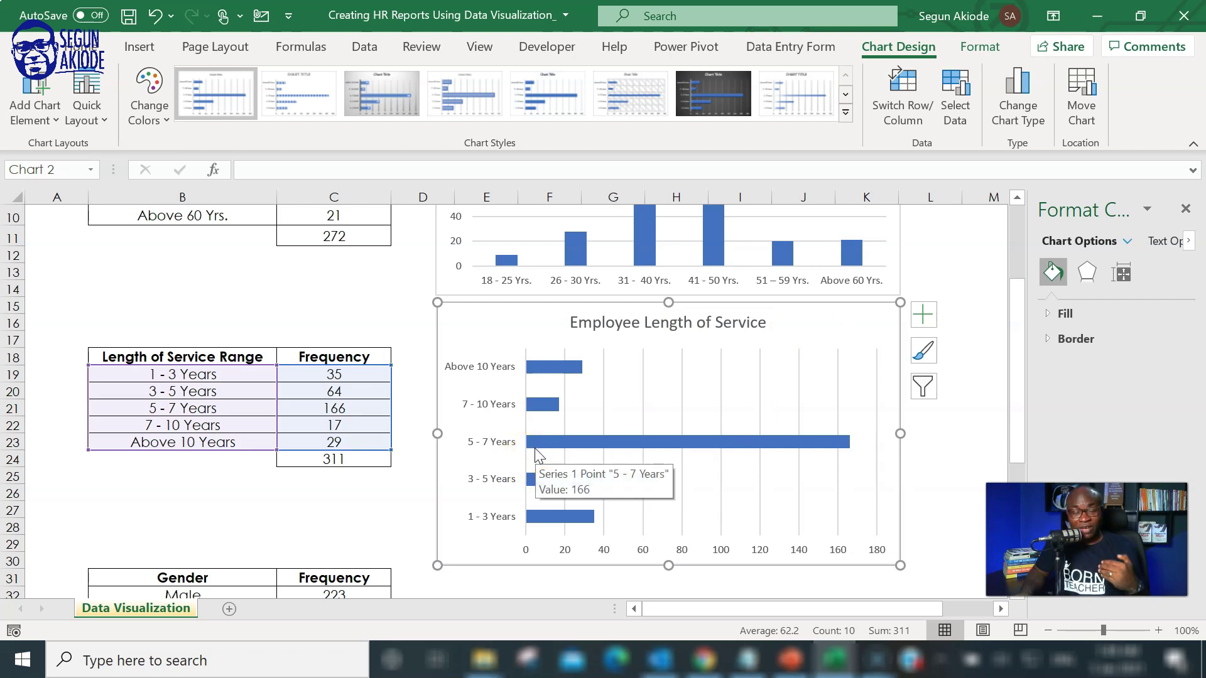
{"action": "left_click", "coordinate": [860, 333]}
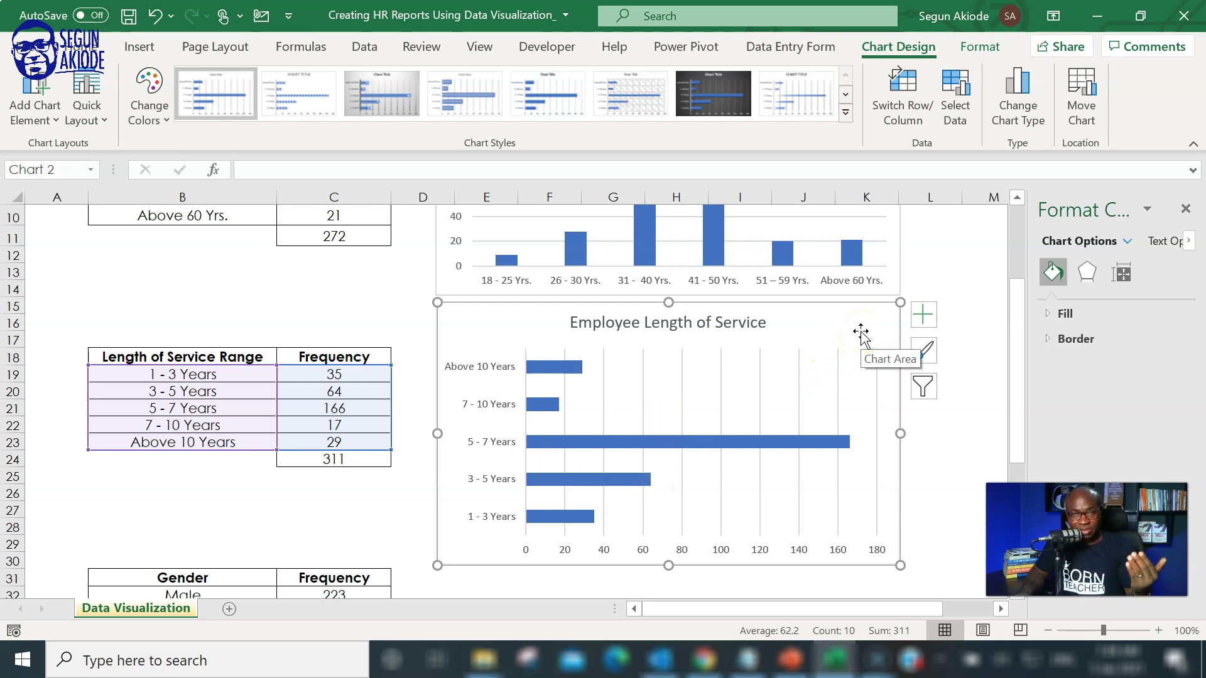
{"action": "left_click", "coordinate": [964, 370]}
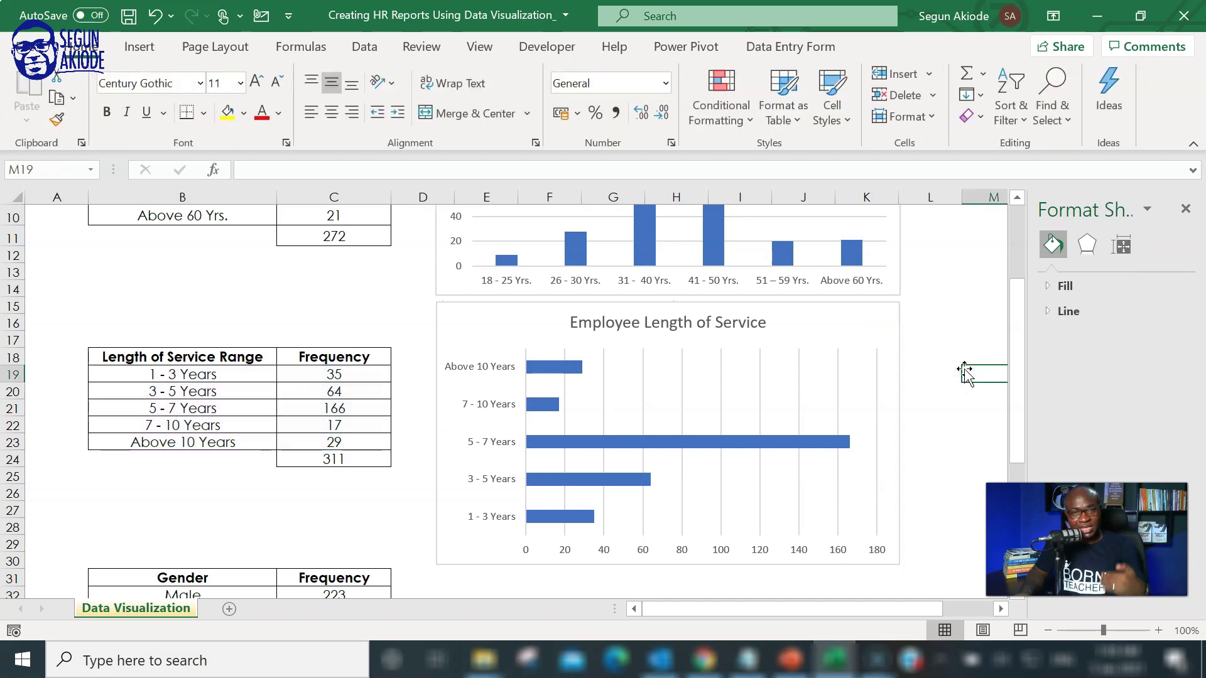
{"action": "scroll", "coordinate": [965, 375], "scroll_direction": "up", "scroll_amount": 3}
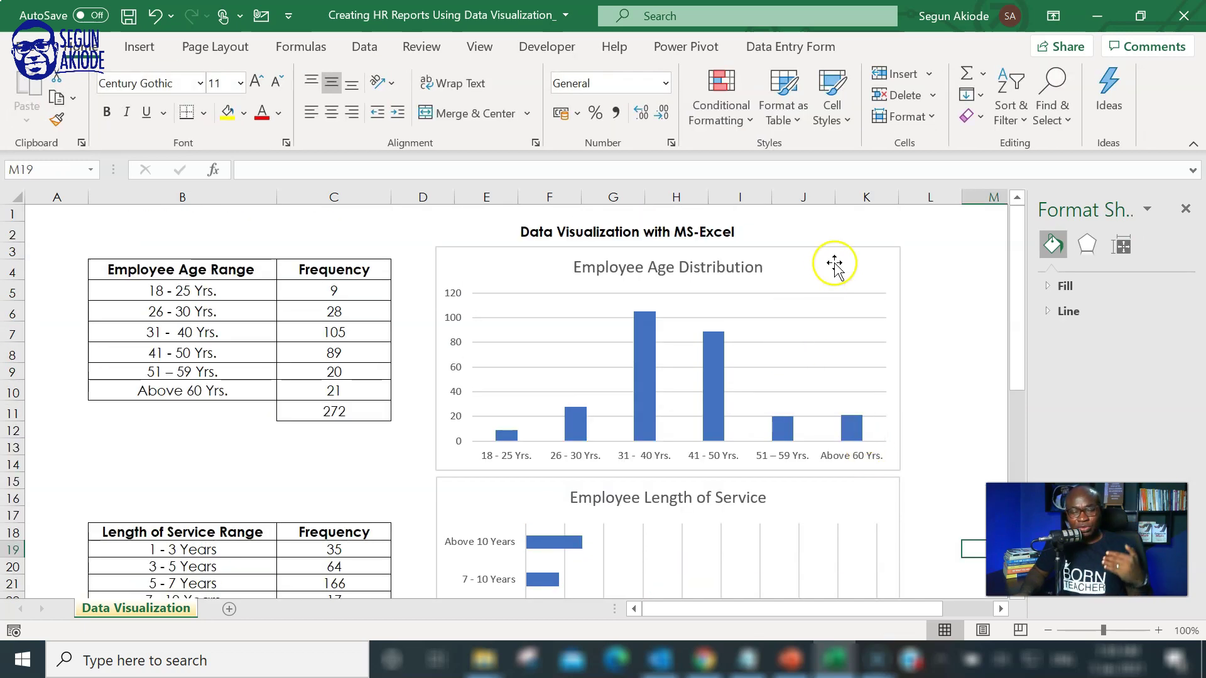
{"action": "left_click", "coordinate": [835, 262]}
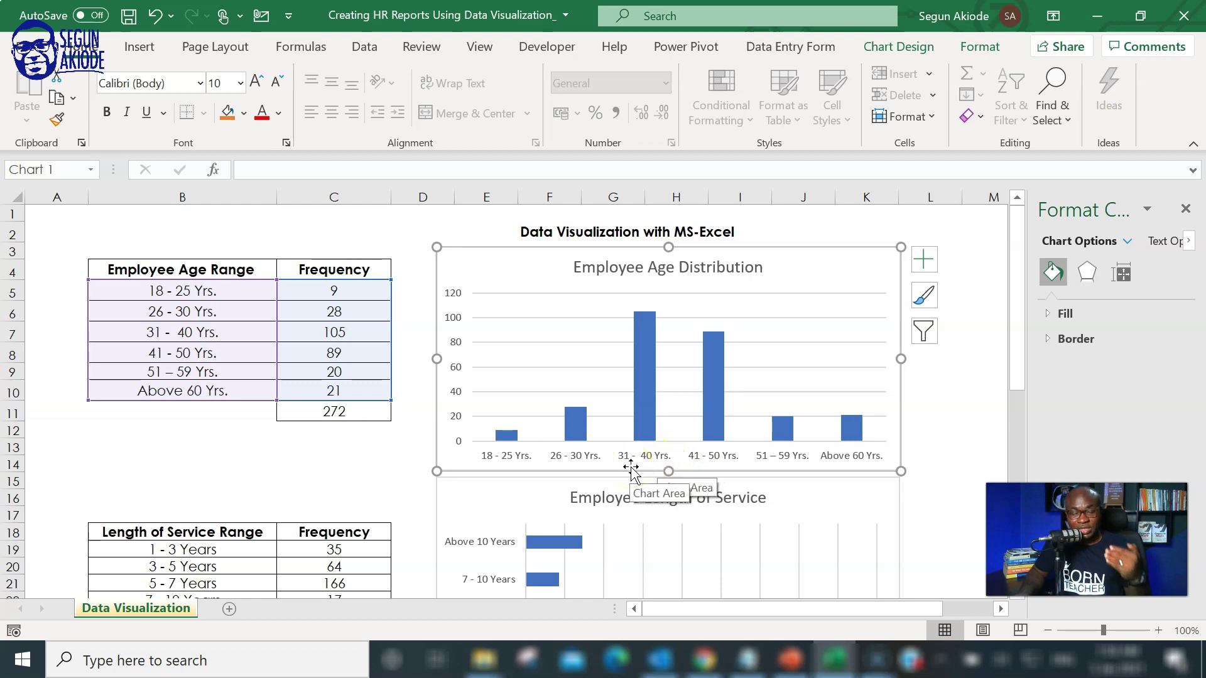
{"action": "left_click", "coordinate": [736, 470]}
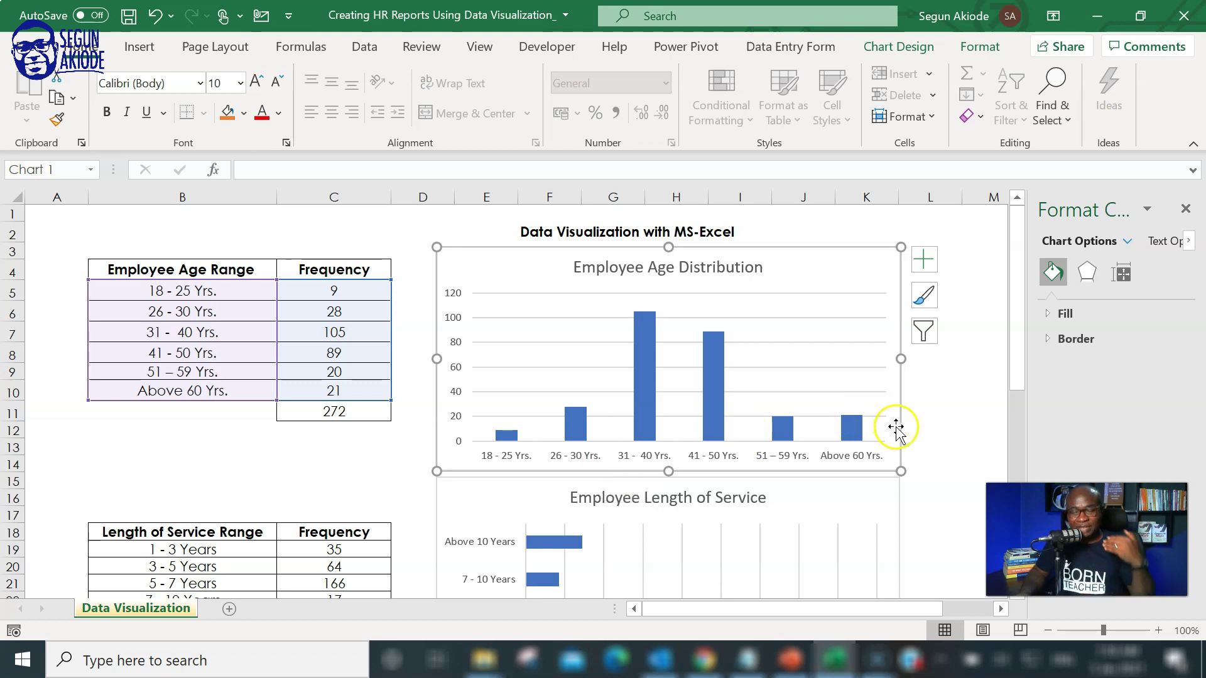
{"action": "left_click", "coordinate": [944, 418]}
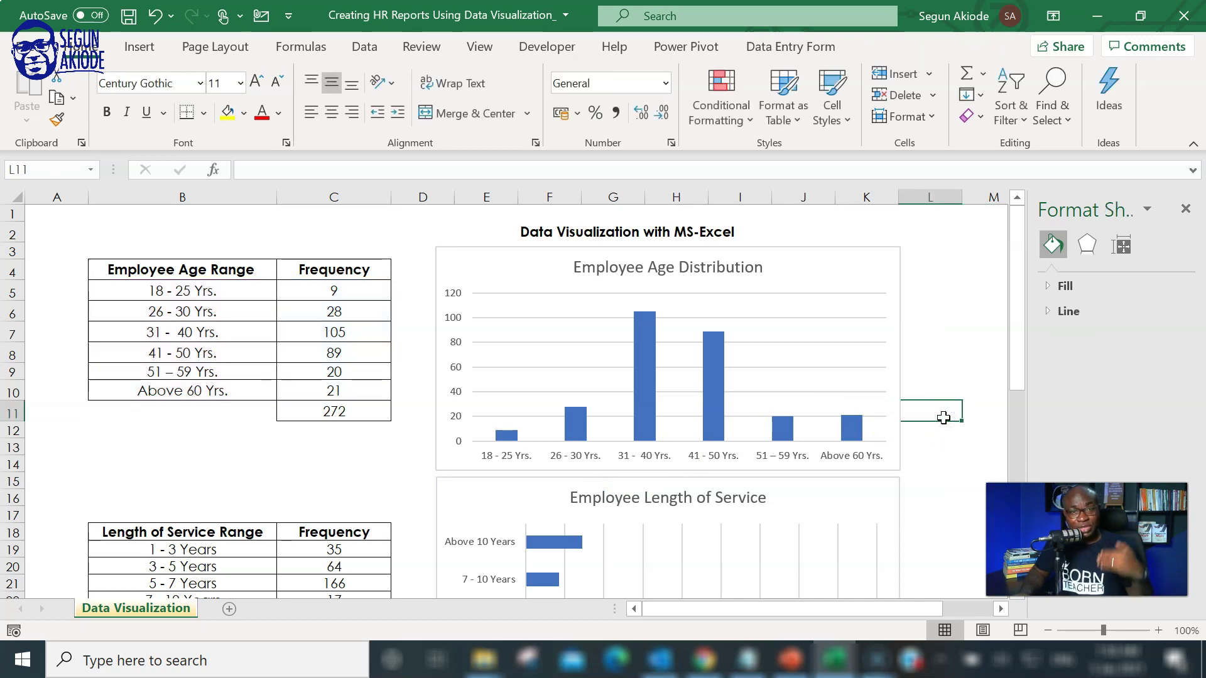
{"action": "scroll", "coordinate": [944, 418], "scroll_direction": "down", "scroll_amount": 4}
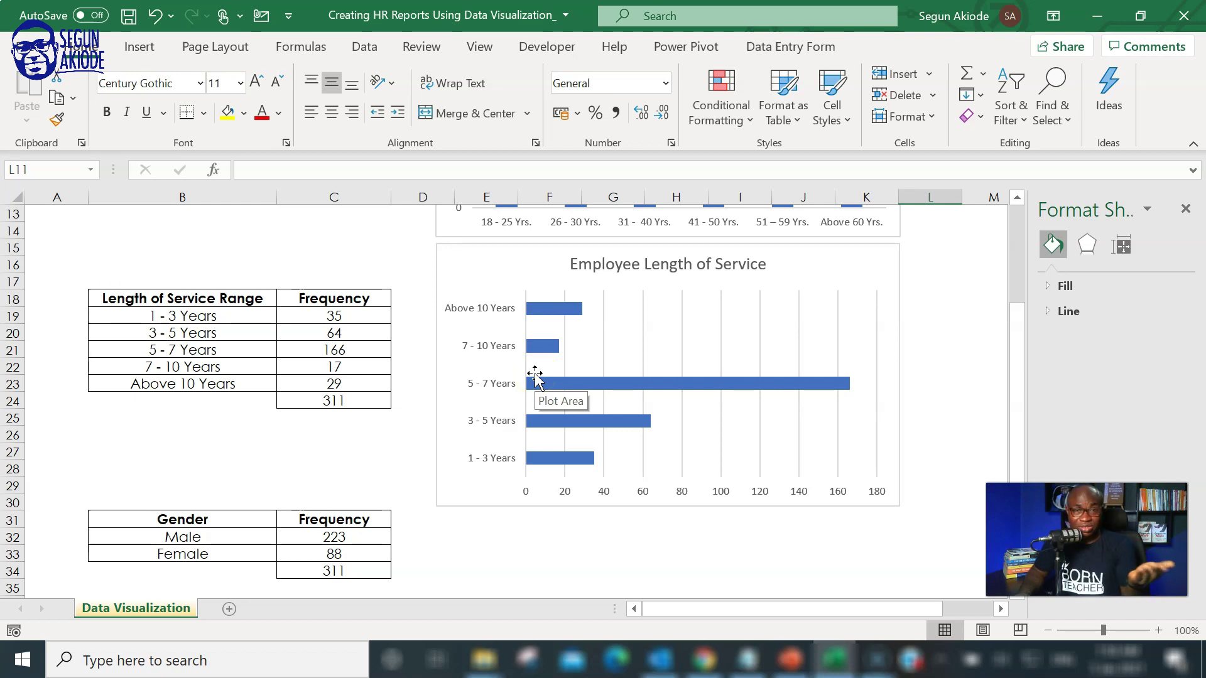
{"action": "scroll", "coordinate": [697, 366], "scroll_direction": "down", "scroll_amount": 4}
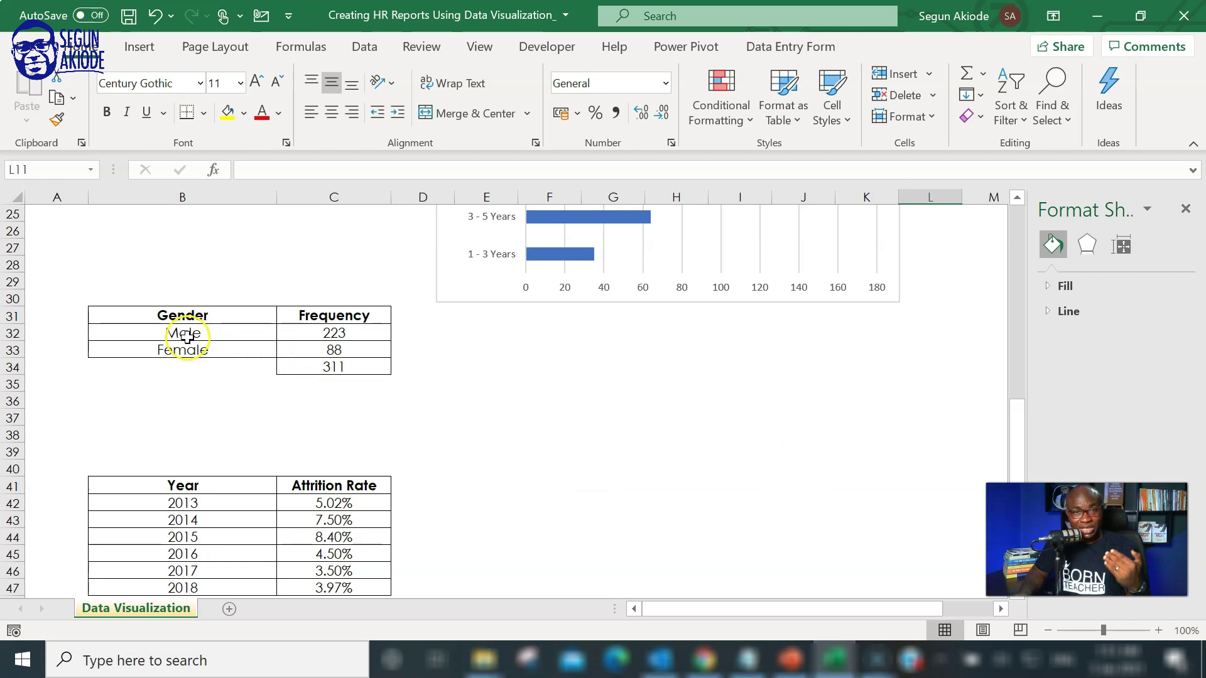
Insert a 2-D pie chart of the Male and Female frequencies beside the Gender table.
{"action": "left_click_drag", "start_coordinate": [162, 331], "coordinate": [307, 351]}
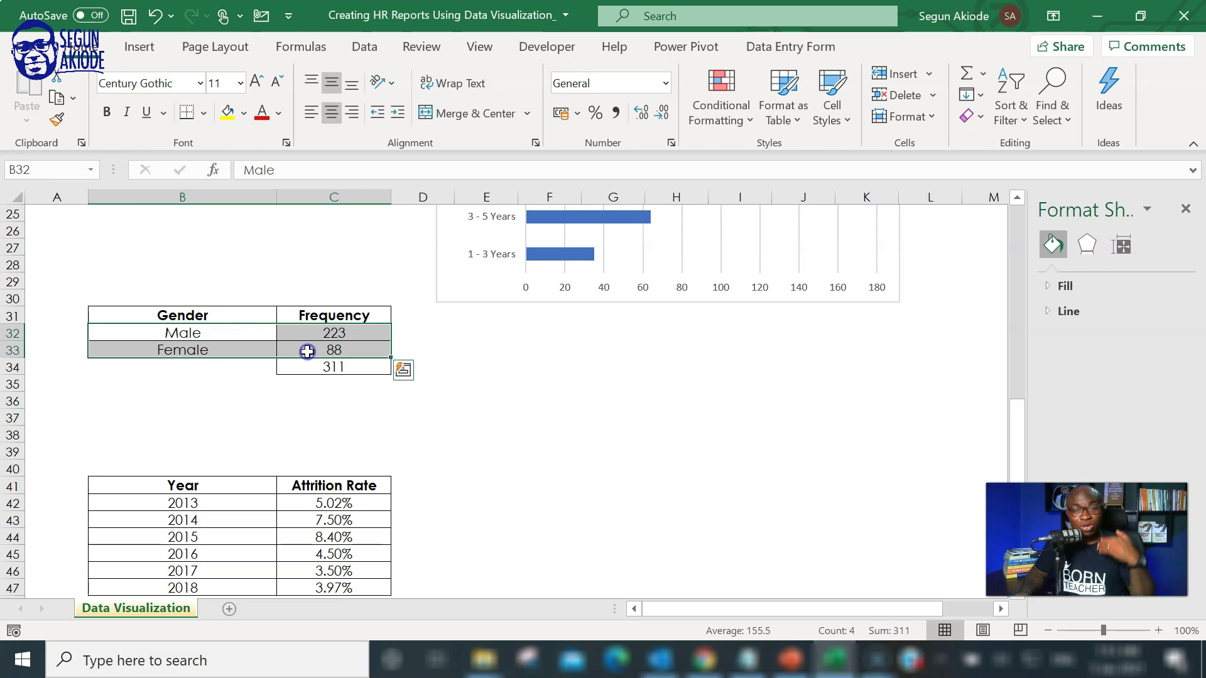
{"action": "left_click", "coordinate": [141, 47]}
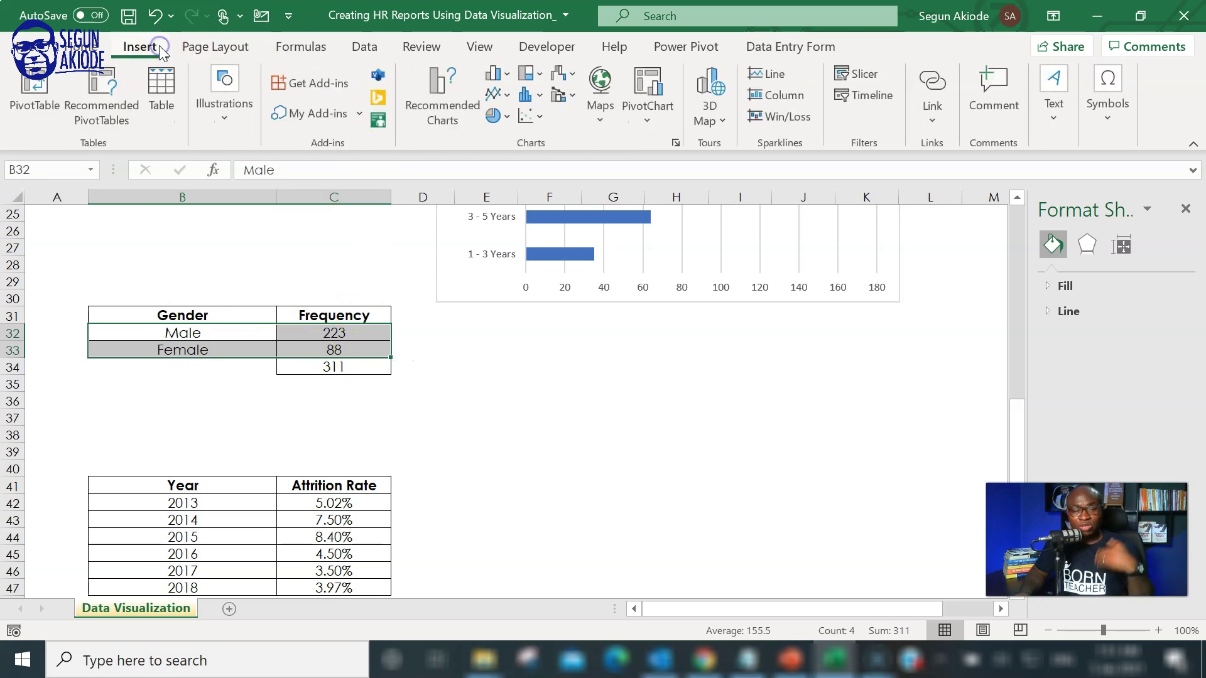
{"action": "left_click", "coordinate": [513, 116]}
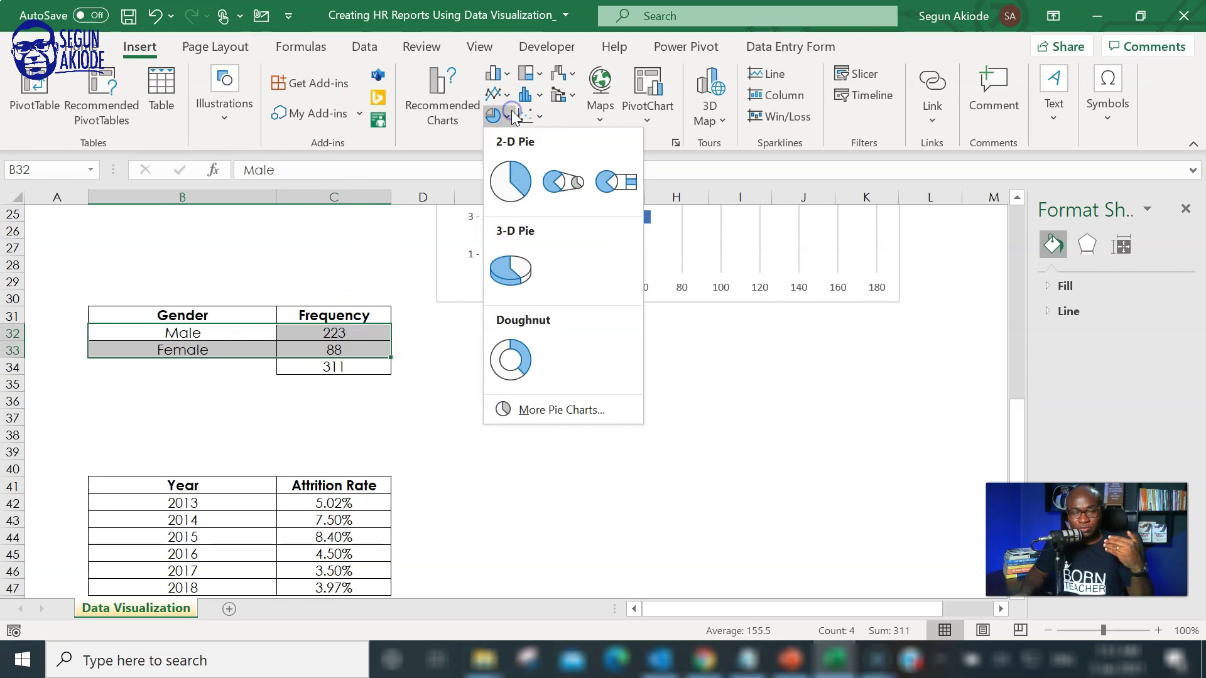
{"action": "left_click", "coordinate": [520, 183]}
{"action": "left_click_drag", "start_coordinate": [398, 280], "coordinate": [548, 328]}
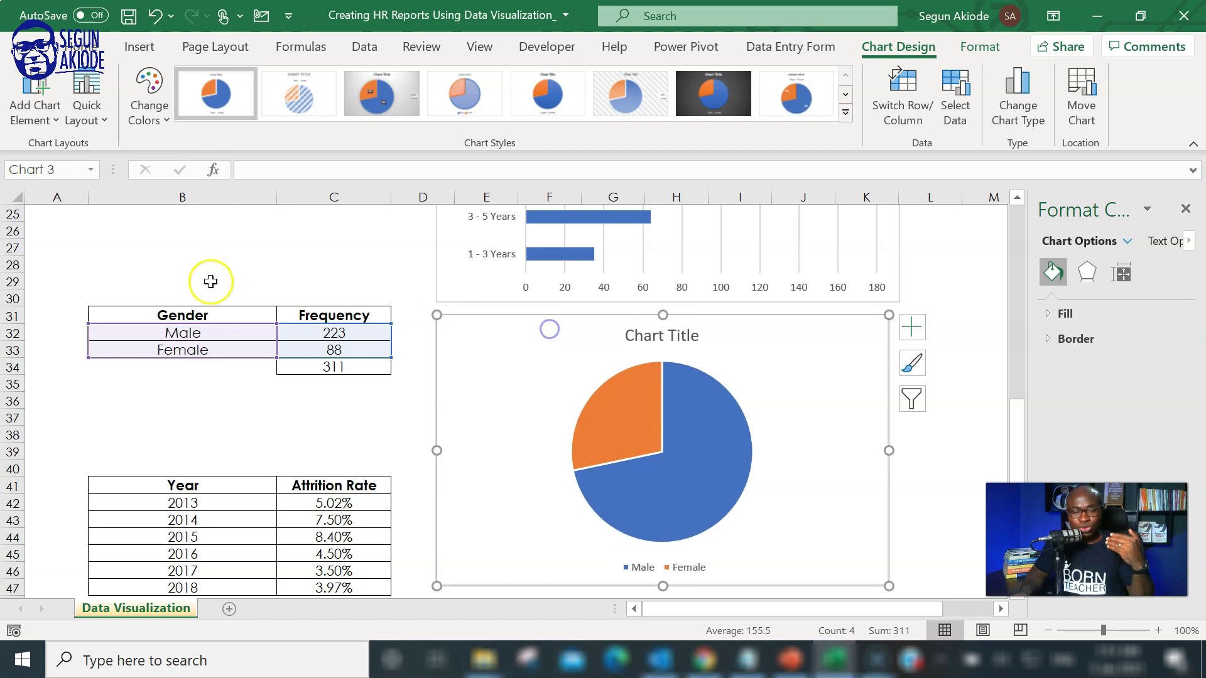
Insert a doughnut chart of the same gender data to the right of the pie.
{"action": "left_click_drag", "start_coordinate": [167, 331], "coordinate": [317, 355]}
{"action": "left_click", "coordinate": [139, 47]}
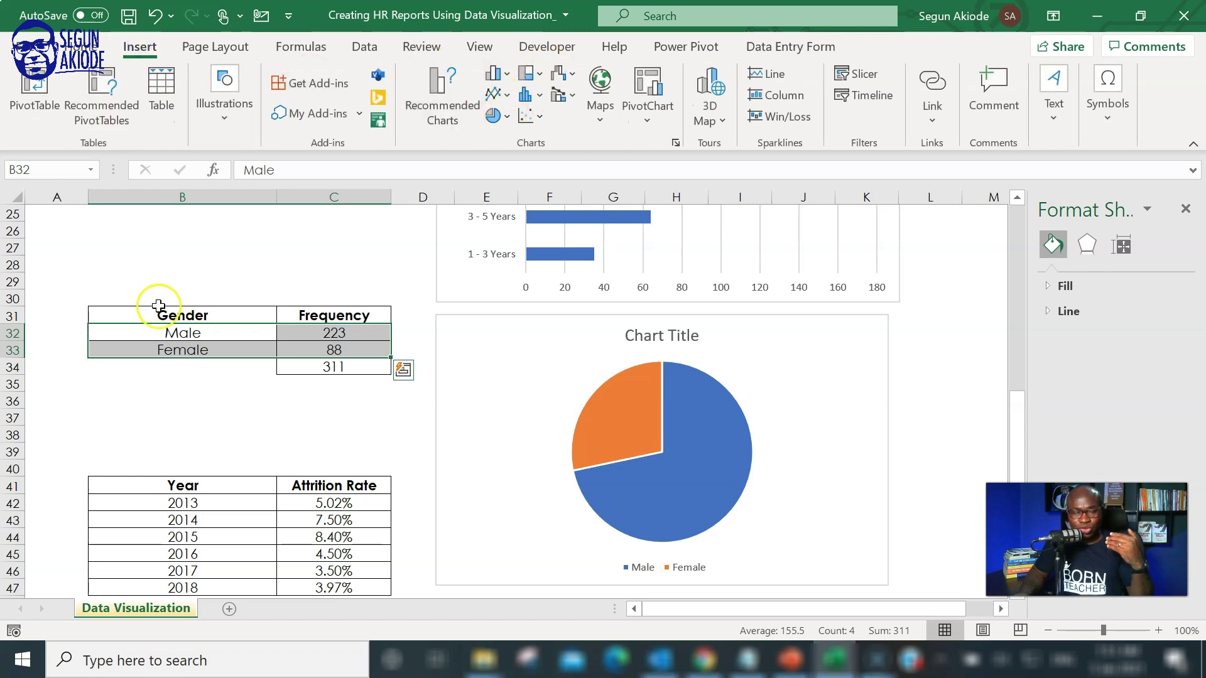
{"action": "left_click", "coordinate": [508, 117]}
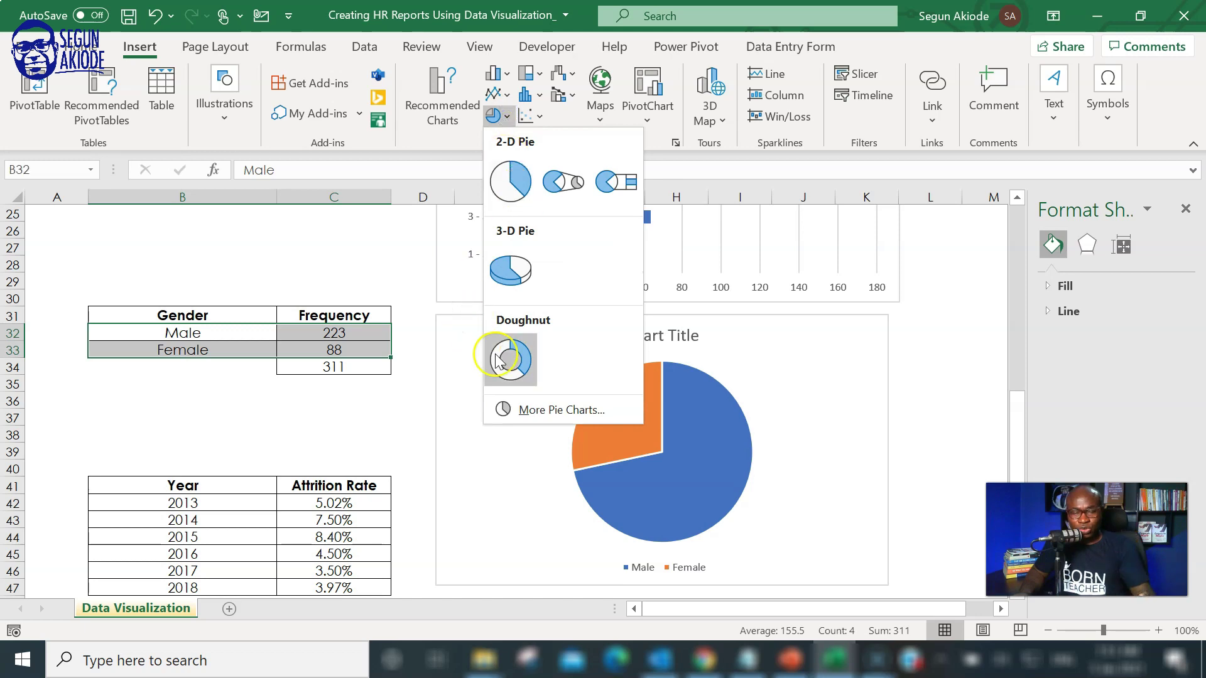
{"action": "left_click", "coordinate": [512, 364]}
{"action": "left_click_drag", "start_coordinate": [471, 304], "coordinate": [703, 356]}
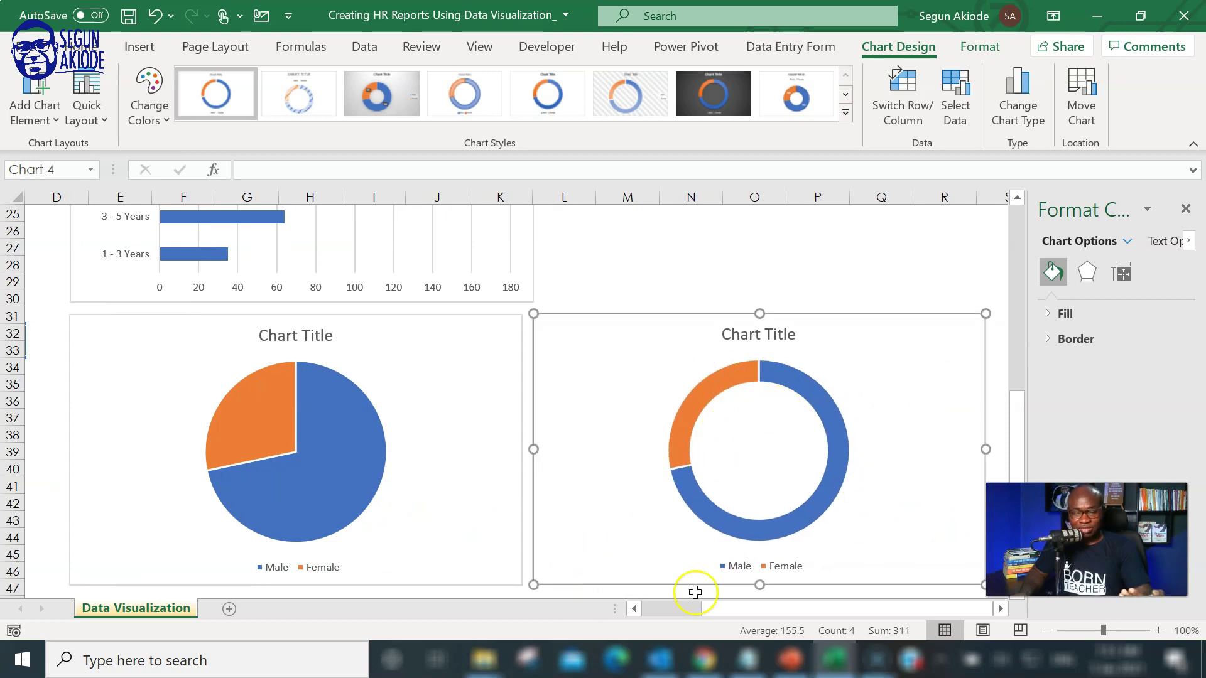
Title the gender pie chart 'Employee Age Distribution'.
{"action": "left_click_drag", "start_coordinate": [727, 607], "coordinate": [702, 612]}
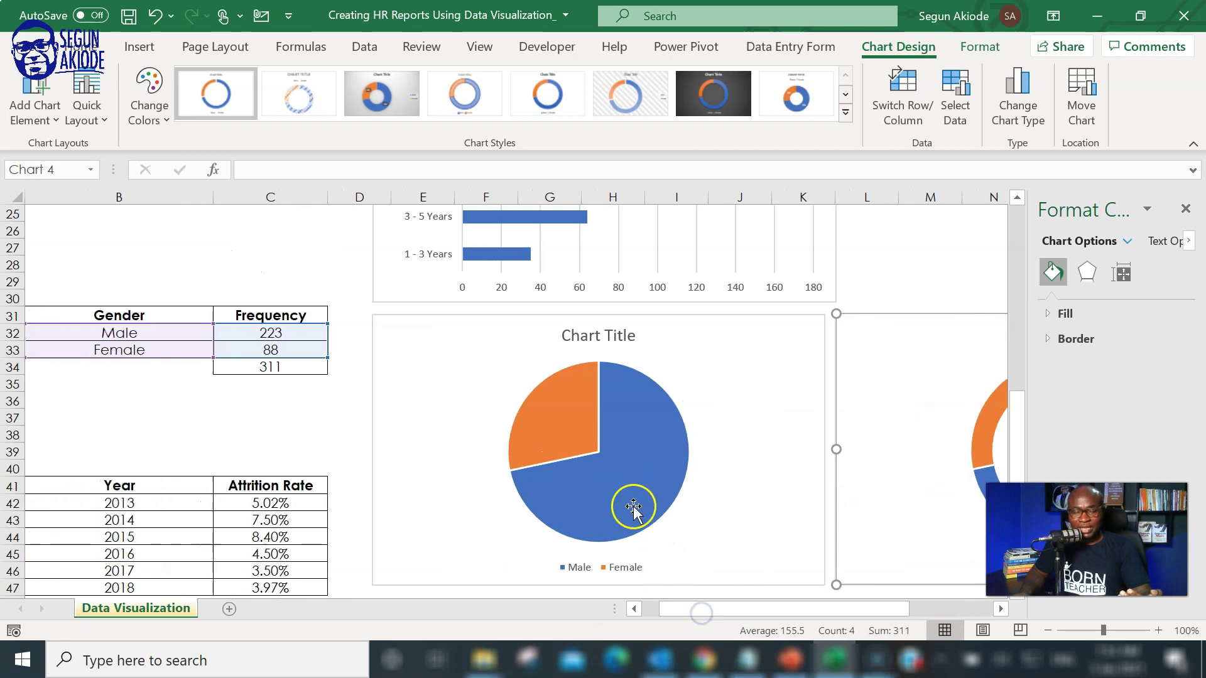
{"action": "left_click", "coordinate": [625, 335]}
{"action": "left_click", "coordinate": [627, 333]}
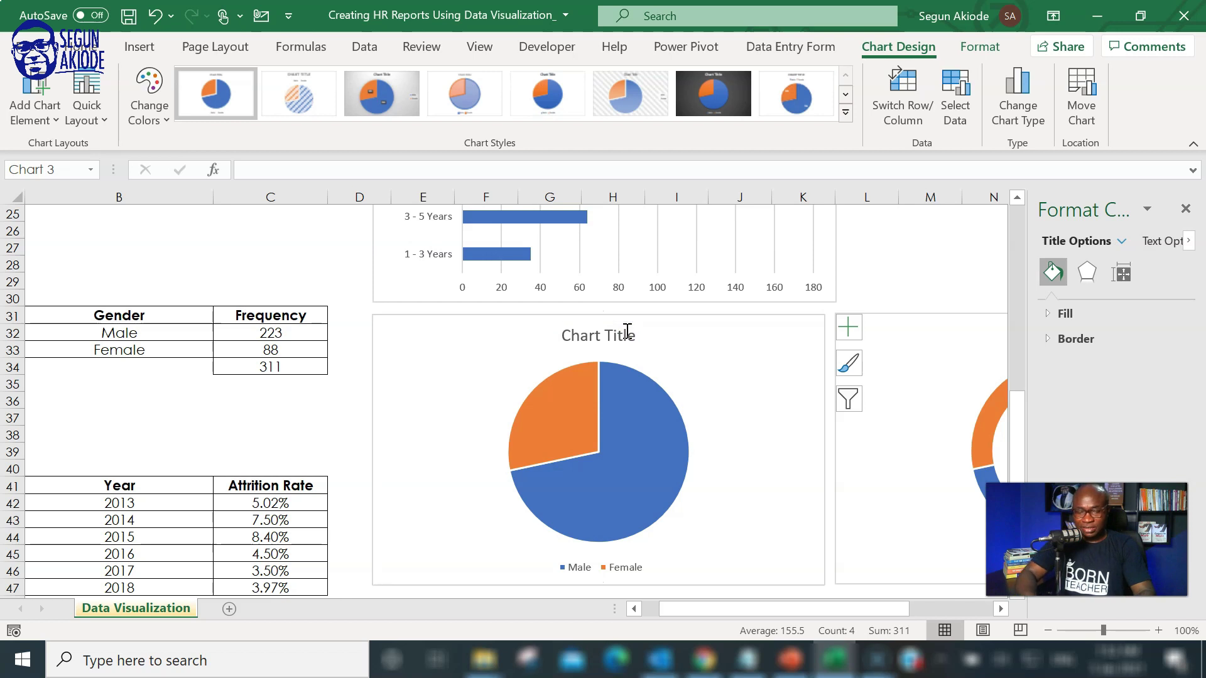
{"action": "key", "text": "Delete"}
{"action": "key", "text": "ctrl+z"}
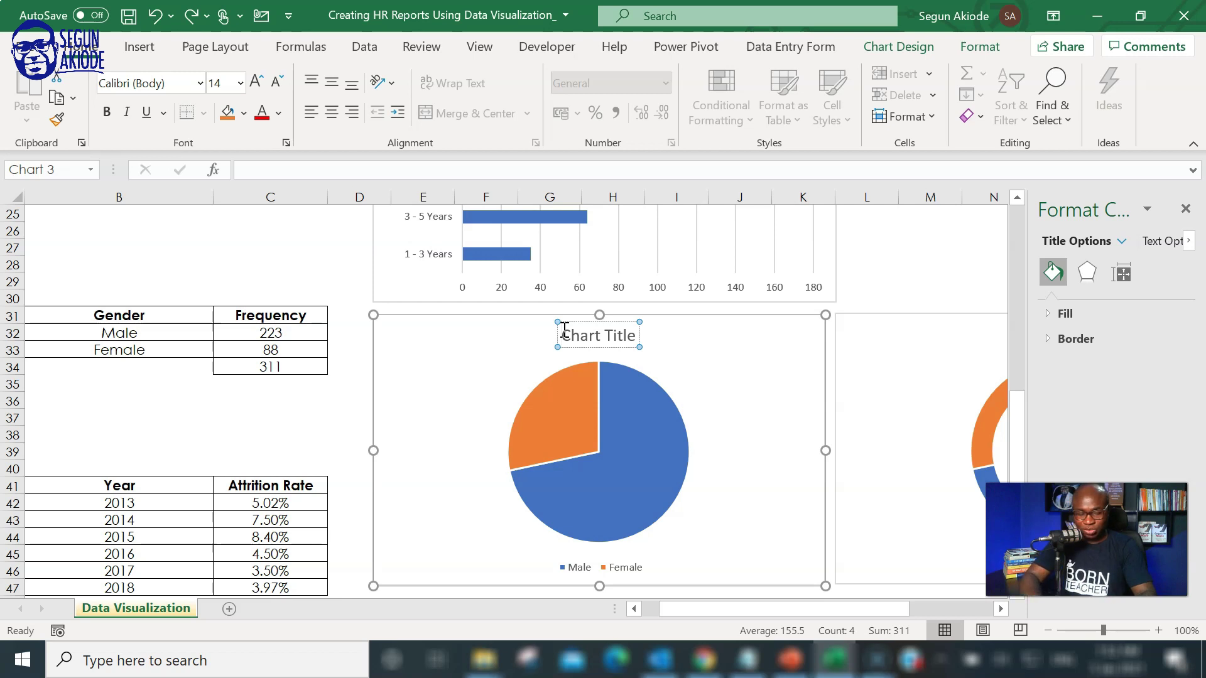
{"action": "type", "text": "Employee Age Distribution"}
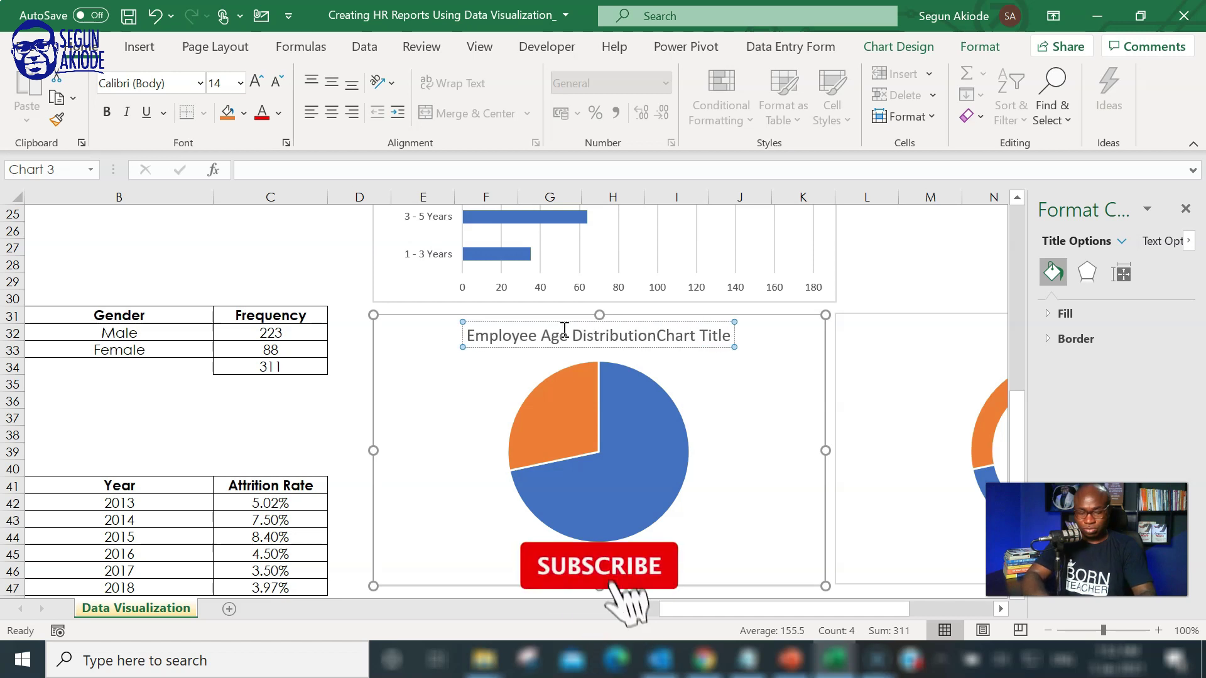
{"action": "key", "text": "Delete"}
{"action": "key", "text": "Delete"}
{"action": "key", "text": "Delete"}
{"action": "key", "text": "Delete"}
{"action": "key", "text": "Delete"}
{"action": "key", "text": "Delete"}
{"action": "key", "text": "Delete"}
{"action": "key", "text": "Delete"}
{"action": "key", "text": "Delete"}
{"action": "key", "text": "Delete"}
{"action": "key", "text": "Delete"}
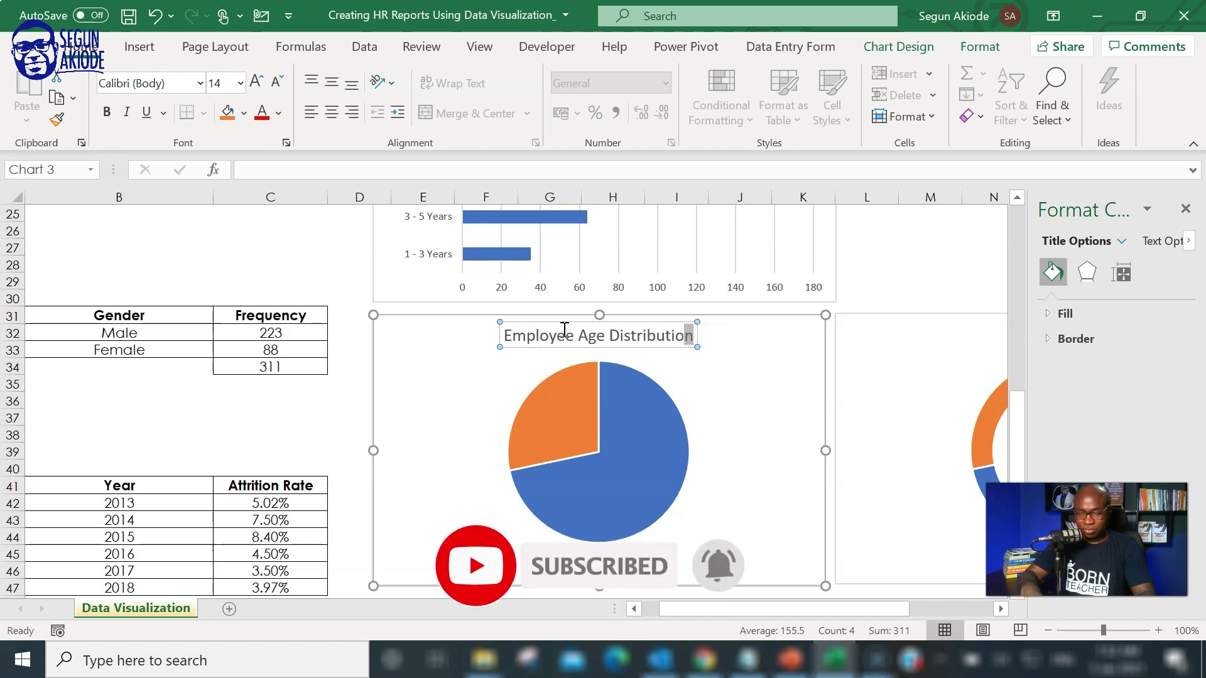
{"action": "key", "text": "shift+Home"}
{"action": "key", "text": "ctrl+c"}
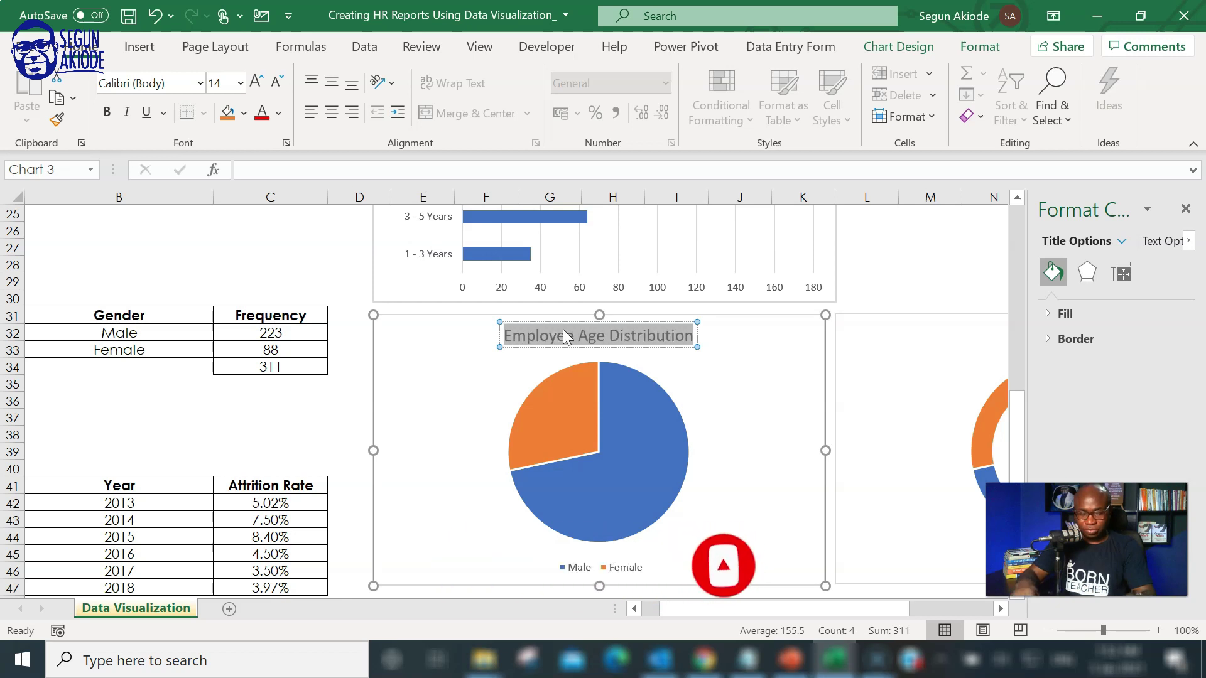
Paste 'Employee Age Distribution' in place of the doughnut chart's placeholder title.
{"action": "left_click", "coordinate": [924, 342]}
{"action": "left_click_drag", "start_coordinate": [708, 610], "coordinate": [800, 628]}
{"action": "left_click", "coordinate": [599, 339]}
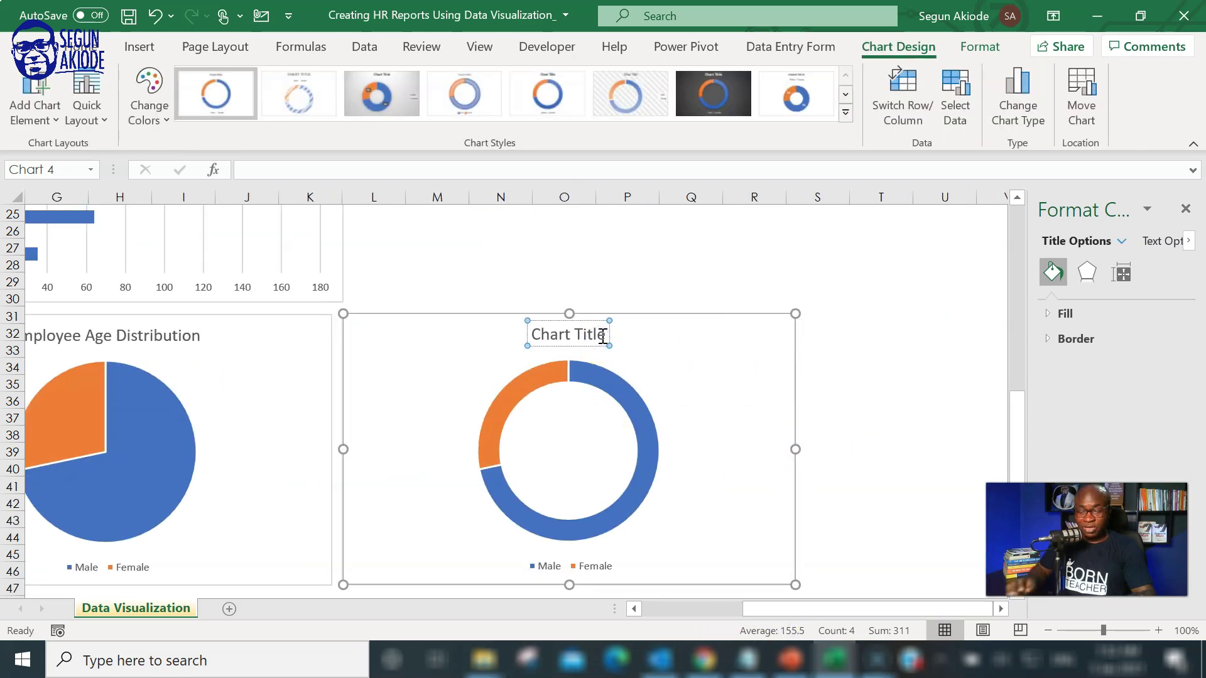
{"action": "key", "text": "BackSpace"}
{"action": "key", "text": "BackSpace"}
{"action": "key", "text": "BackSpace"}
{"action": "key", "text": "BackSpace"}
{"action": "key", "text": "BackSpace"}
{"action": "key", "text": "BackSpace"}
{"action": "key", "text": "BackSpace"}
{"action": "key", "text": "BackSpace"}
{"action": "key", "text": "BackSpace"}
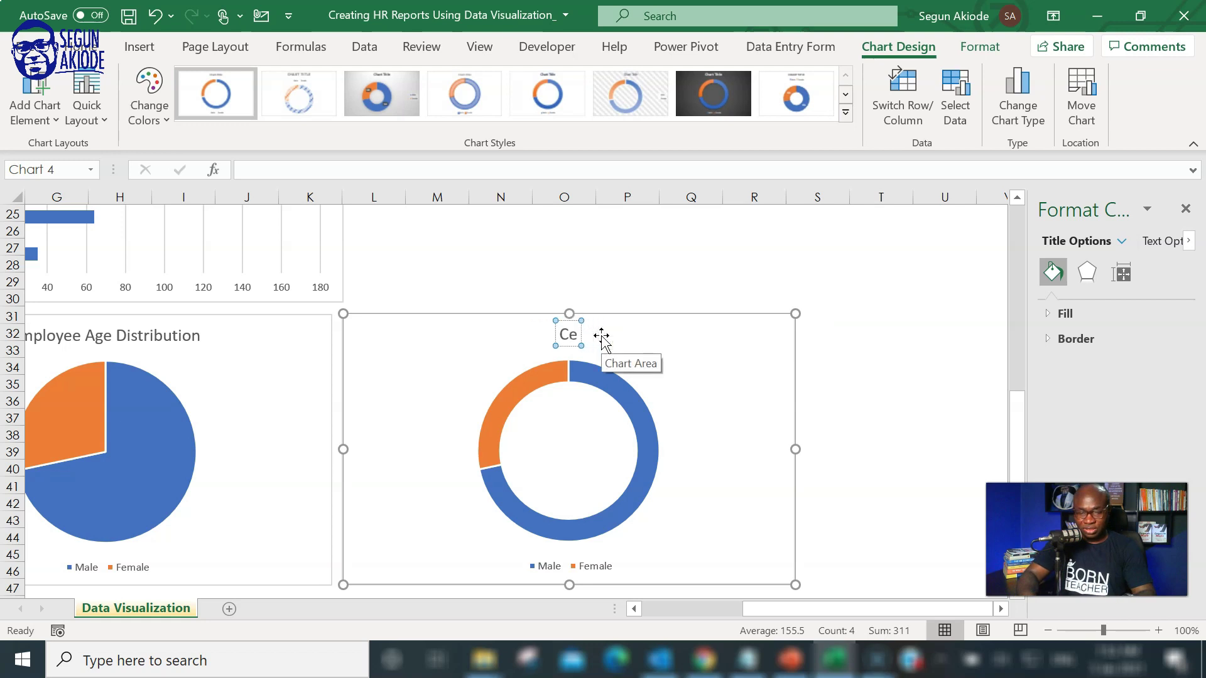
{"action": "key", "text": "ctrl+v"}
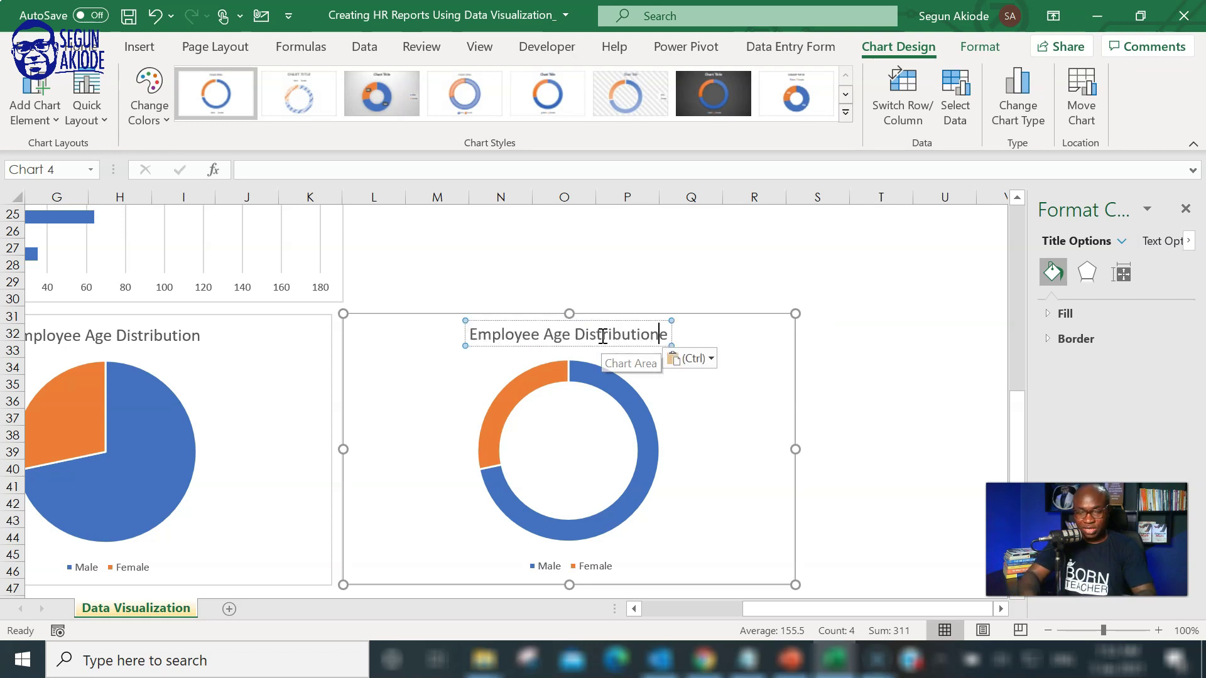
{"action": "key", "text": "Delete"}
{"action": "left_click", "coordinate": [721, 398]}
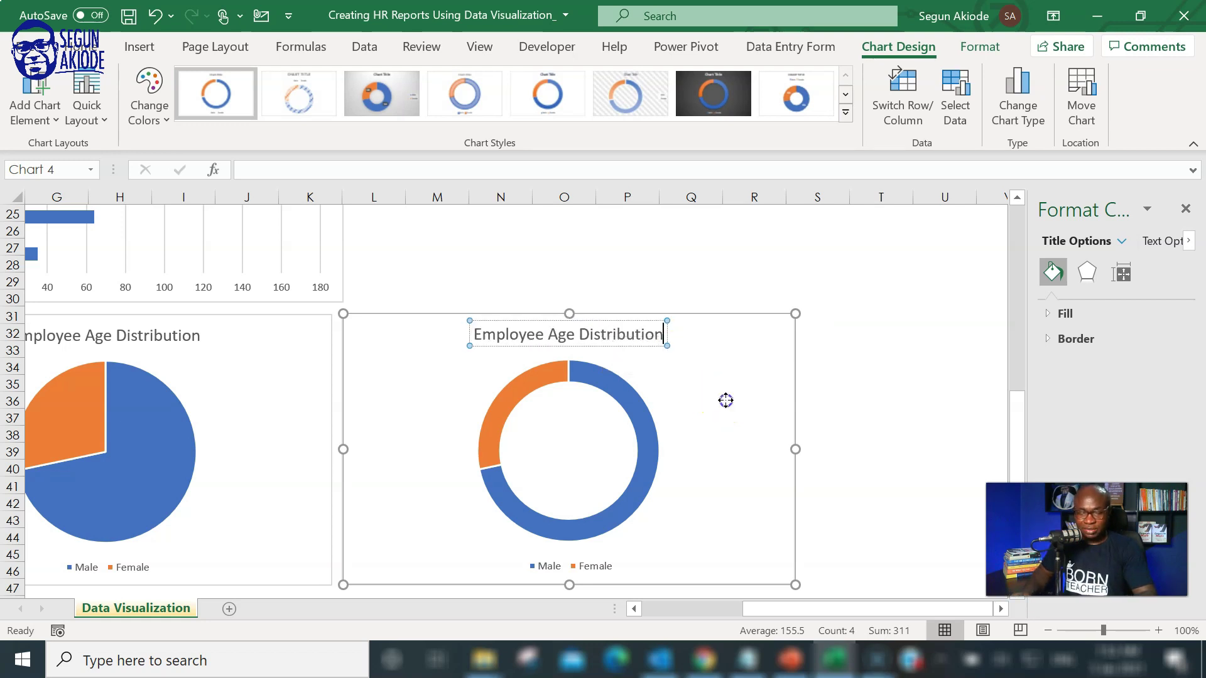
{"action": "left_click_drag", "start_coordinate": [808, 612], "coordinate": [707, 614]}
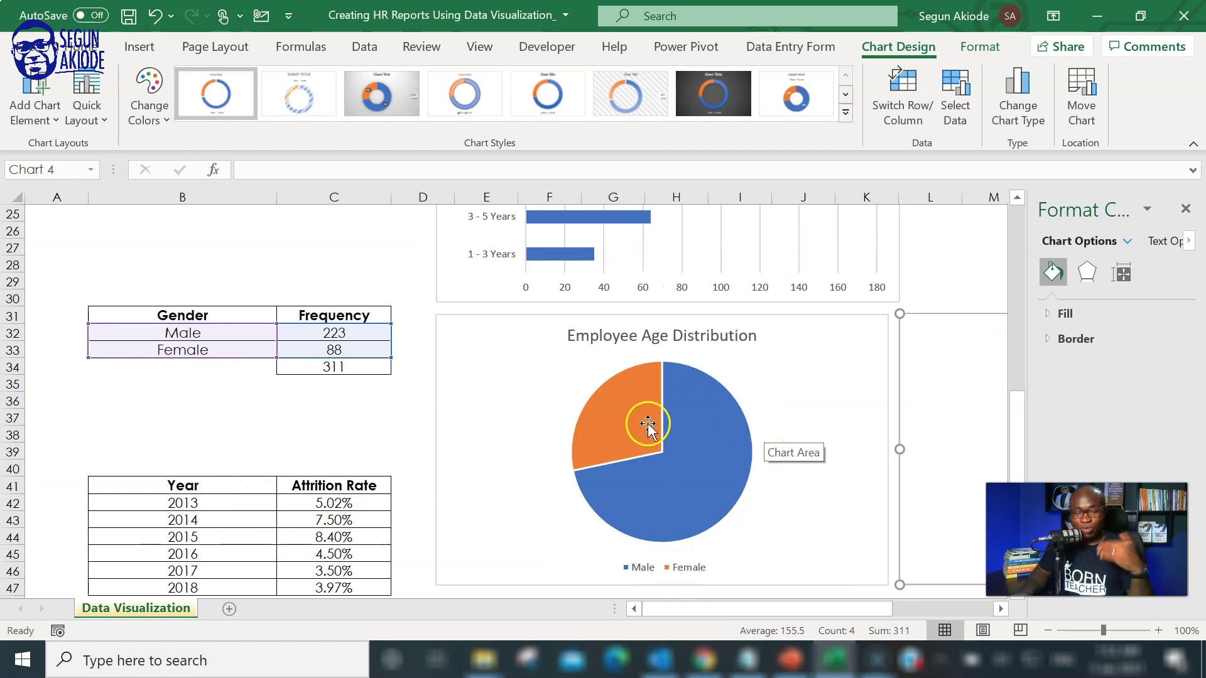
Apply Quick Layout 1 to the gender pie chart to show category and percentage labels.
{"action": "left_click", "coordinate": [815, 360]}
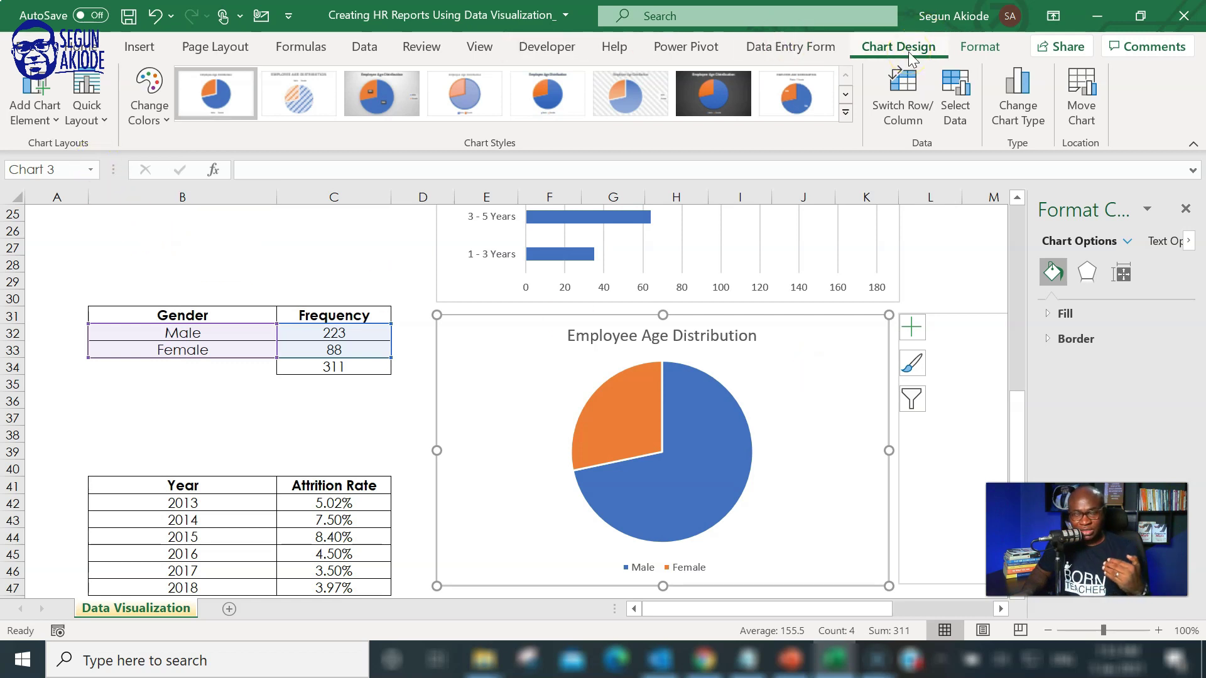
{"action": "left_click", "coordinate": [96, 123]}
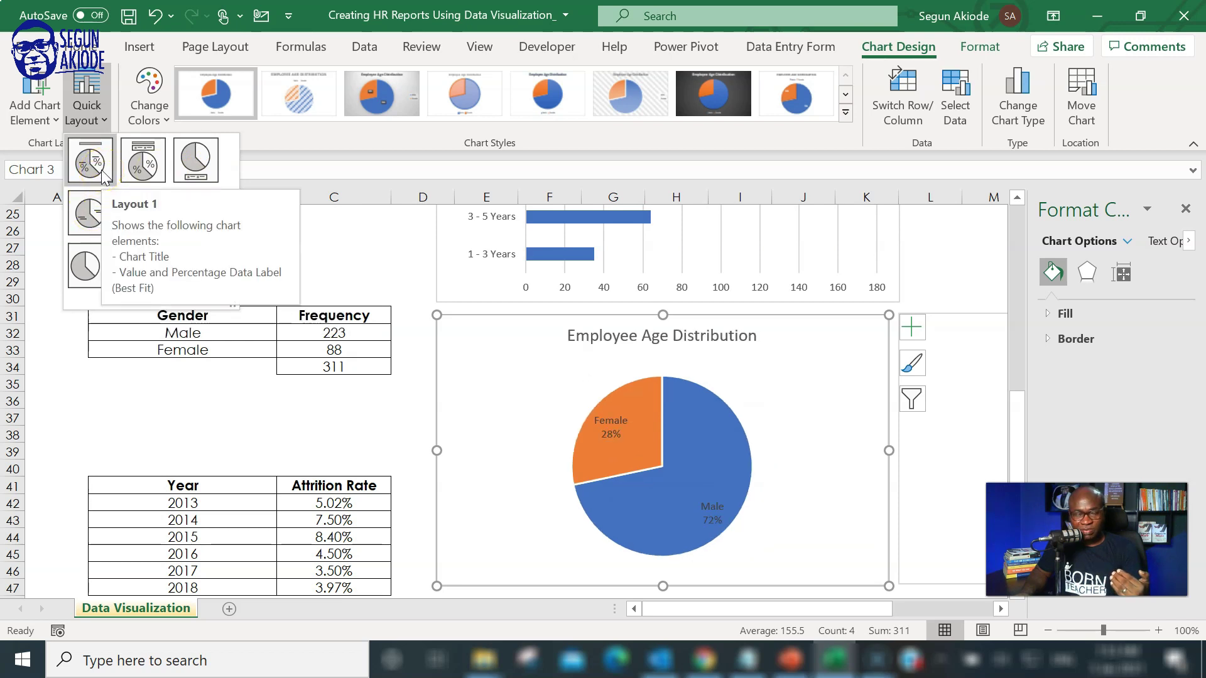
{"action": "left_click", "coordinate": [90, 161]}
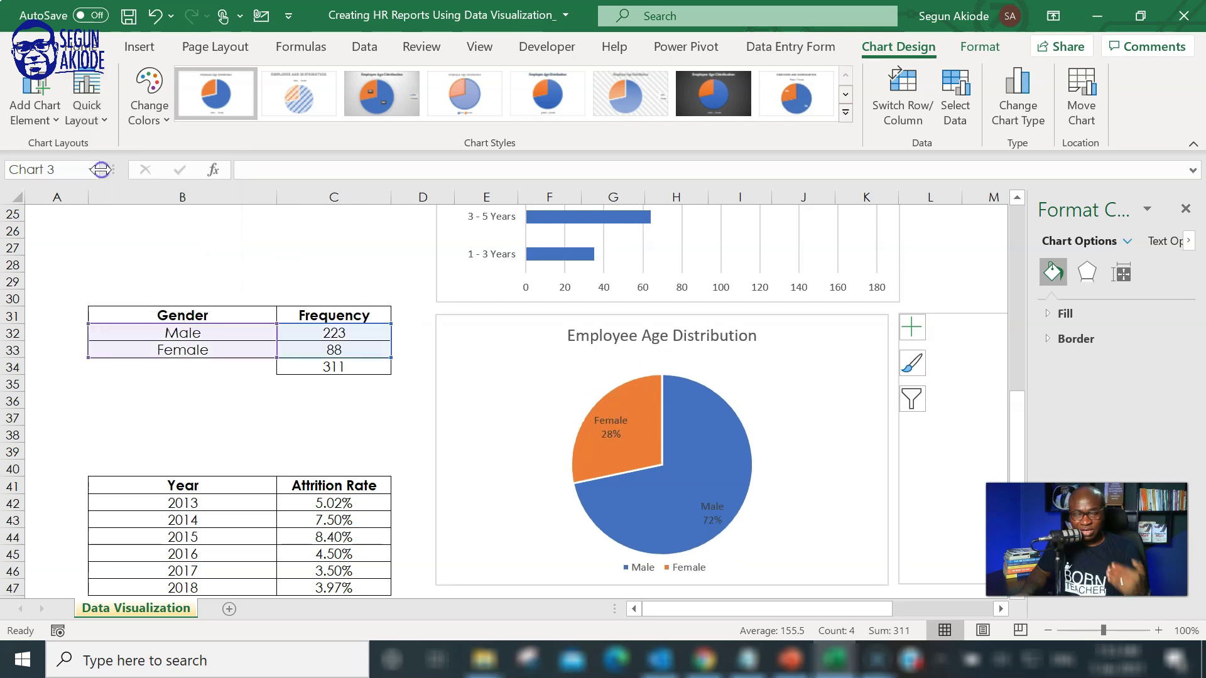
Format the Female 28% and Male 72% data labels in white bold text.
{"action": "left_click", "coordinate": [610, 434]}
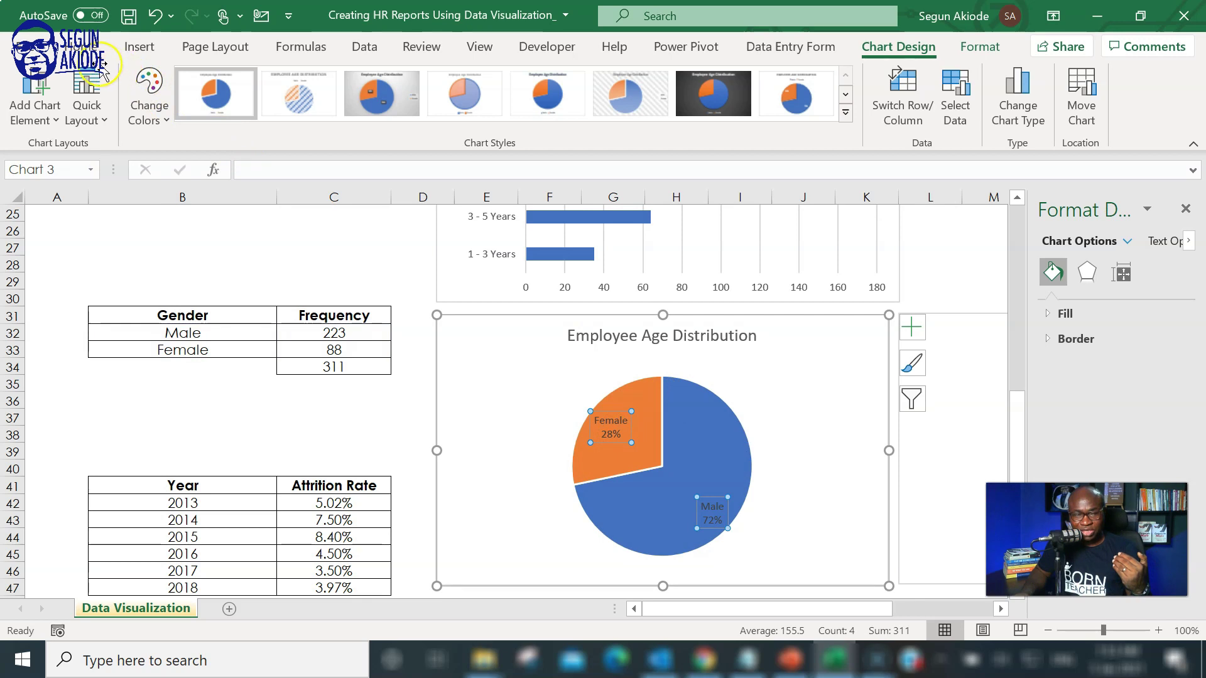
{"action": "left_click", "coordinate": [94, 47]}
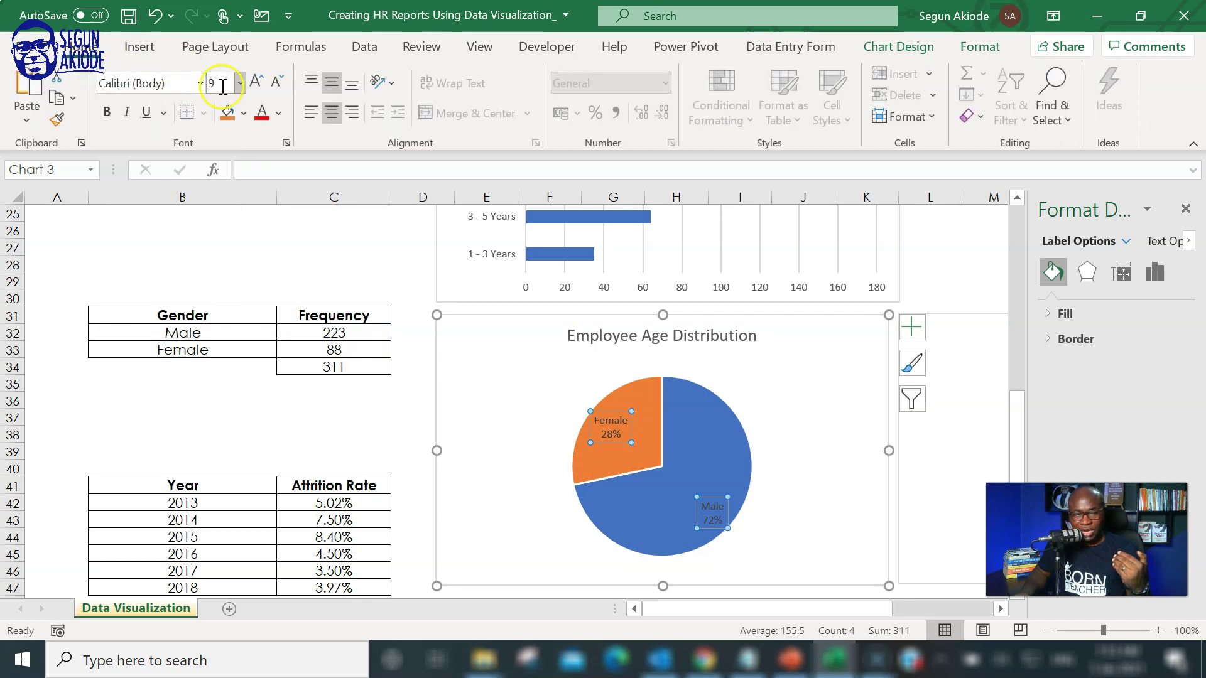
{"action": "left_click", "coordinate": [618, 429]}
{"action": "left_click", "coordinate": [859, 433]}
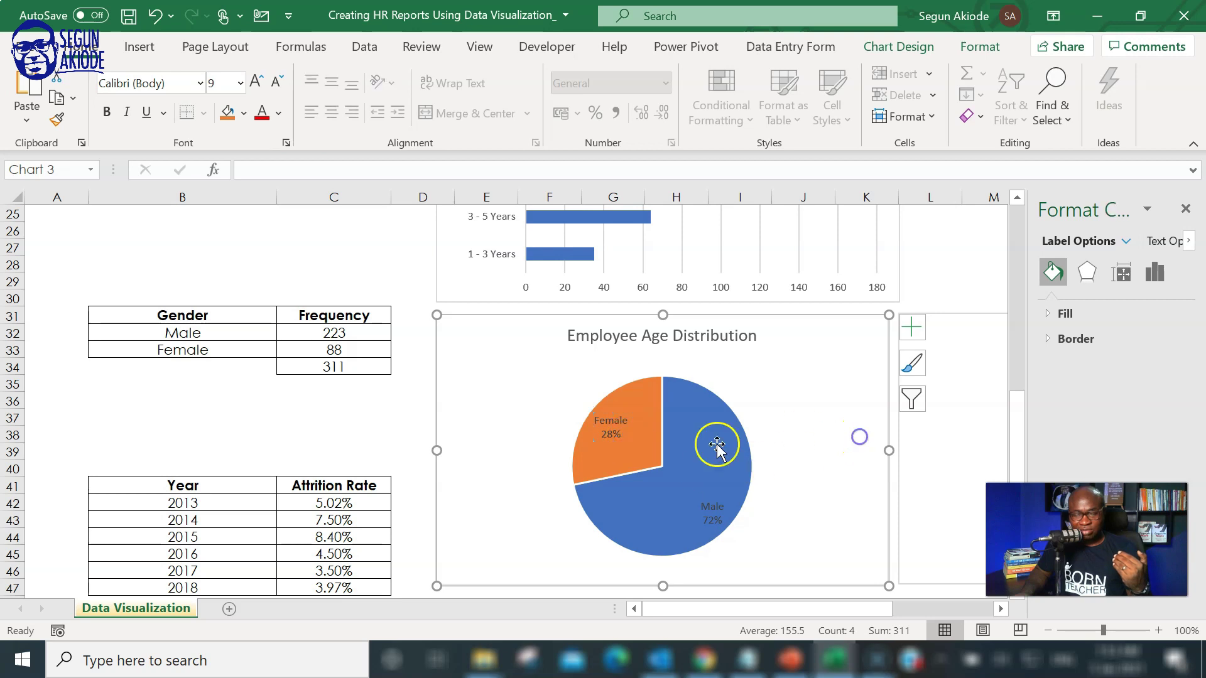
{"action": "left_click", "coordinate": [613, 439]}
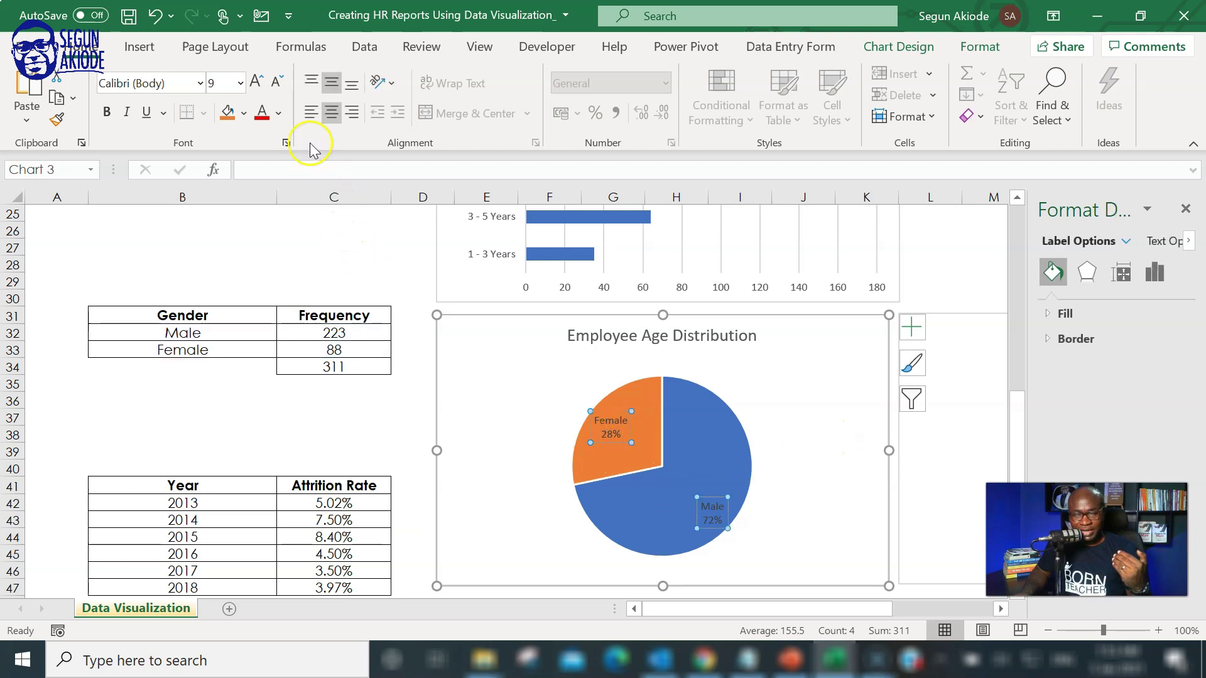
{"action": "left_click", "coordinate": [280, 114]}
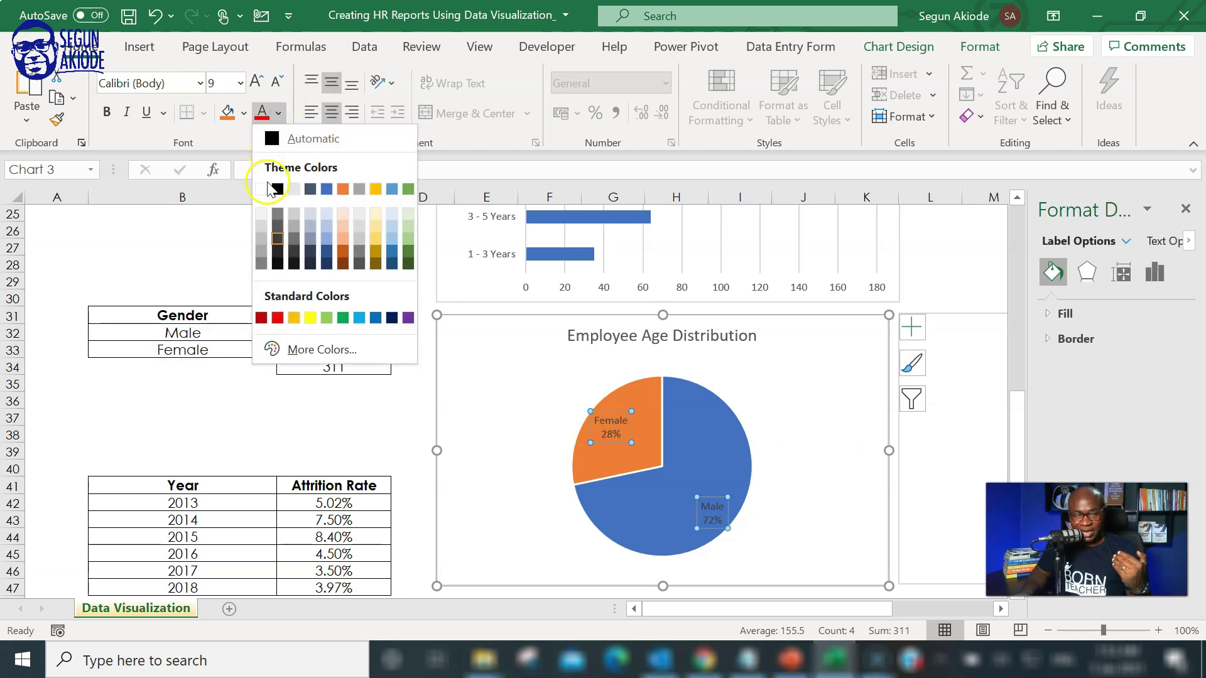
{"action": "left_click", "coordinate": [261, 184]}
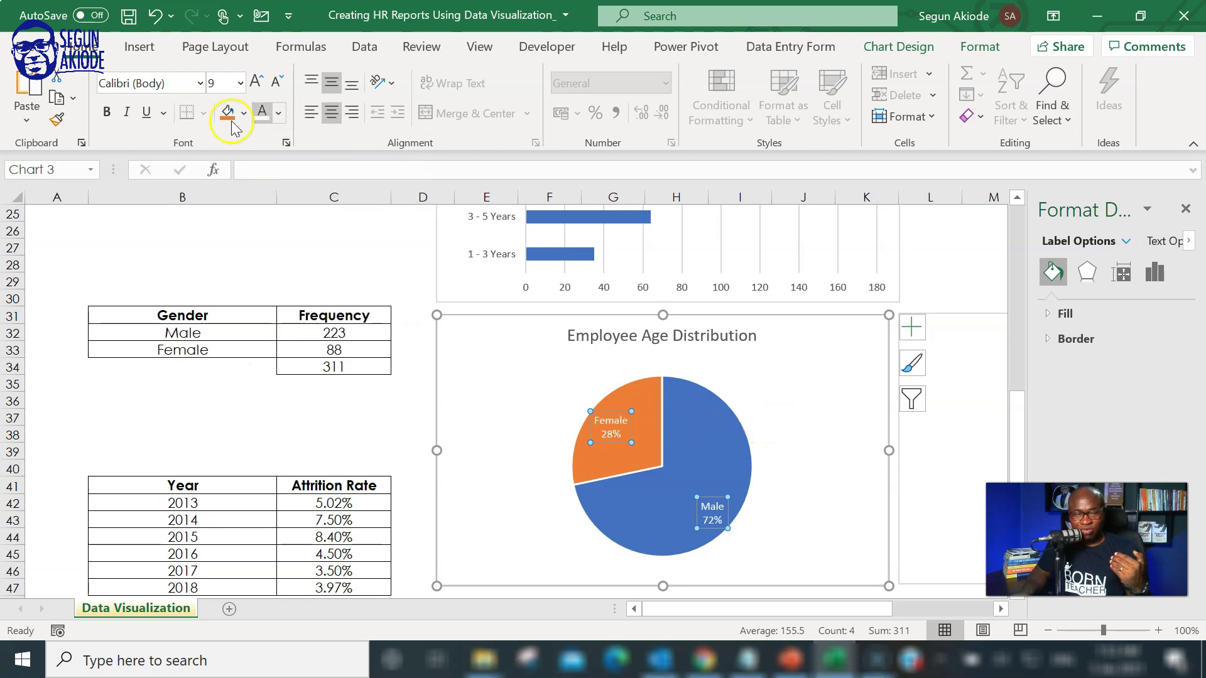
{"action": "left_click", "coordinate": [104, 114]}
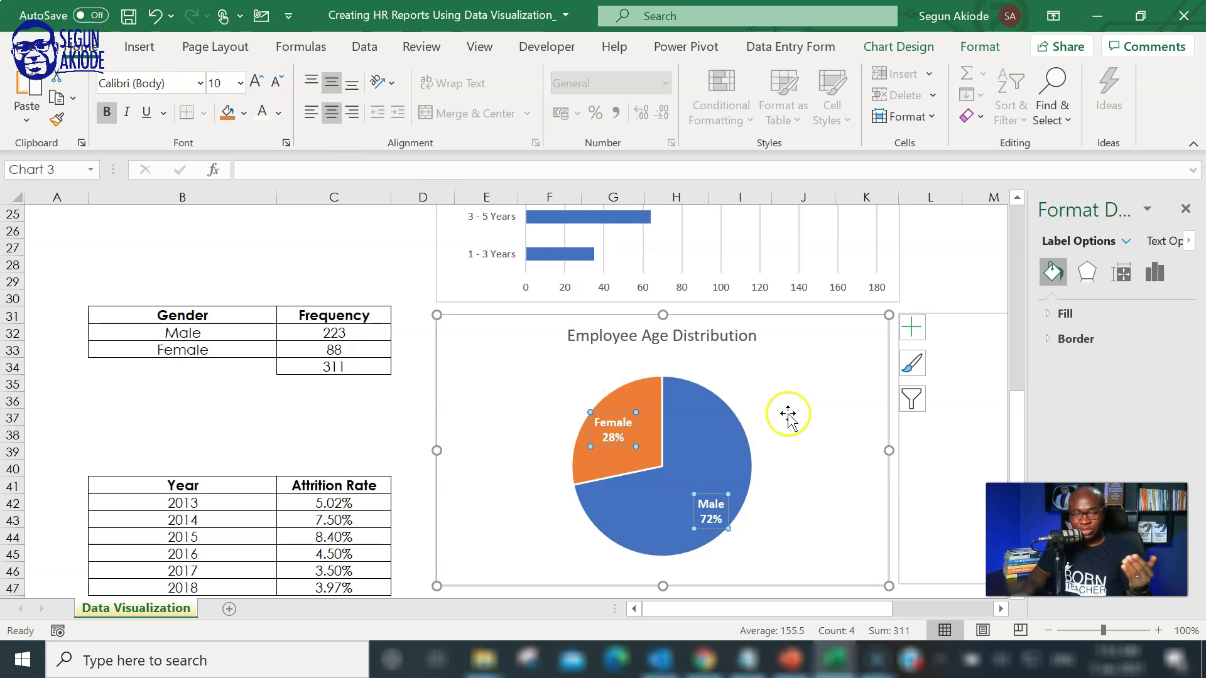
{"action": "left_click", "coordinate": [787, 414]}
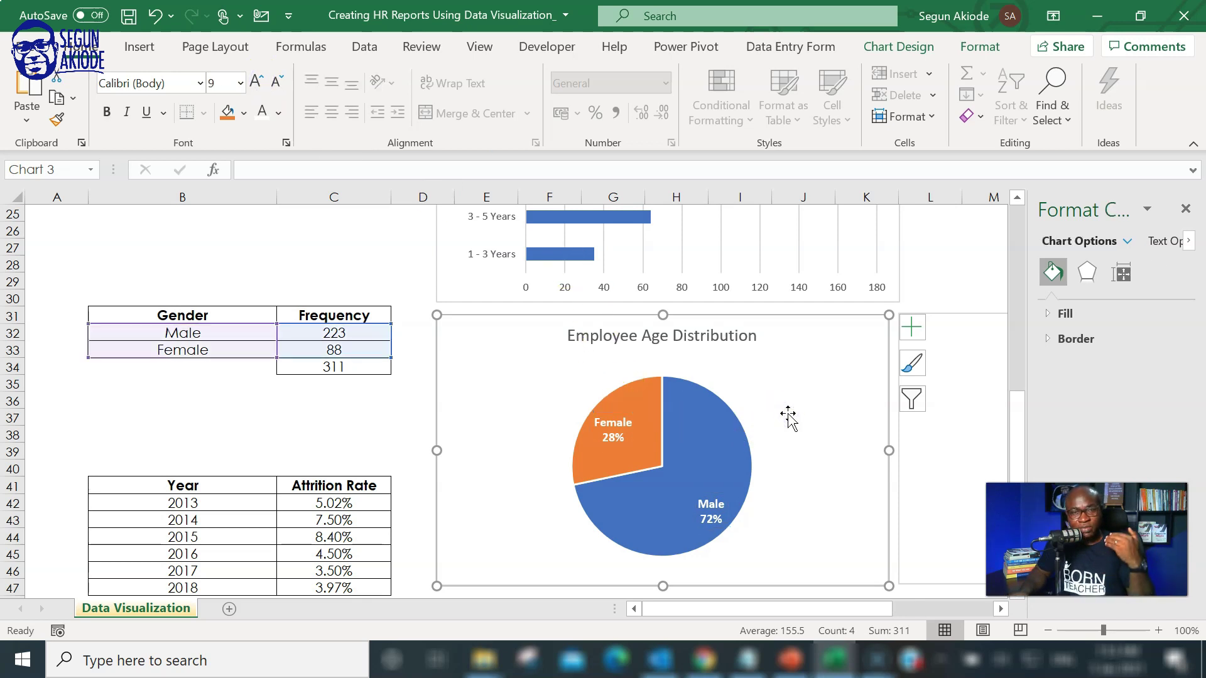
Scroll down and select the 2013–2018 attrition years and rates, B42:C47.
{"action": "left_click", "coordinate": [937, 284]}
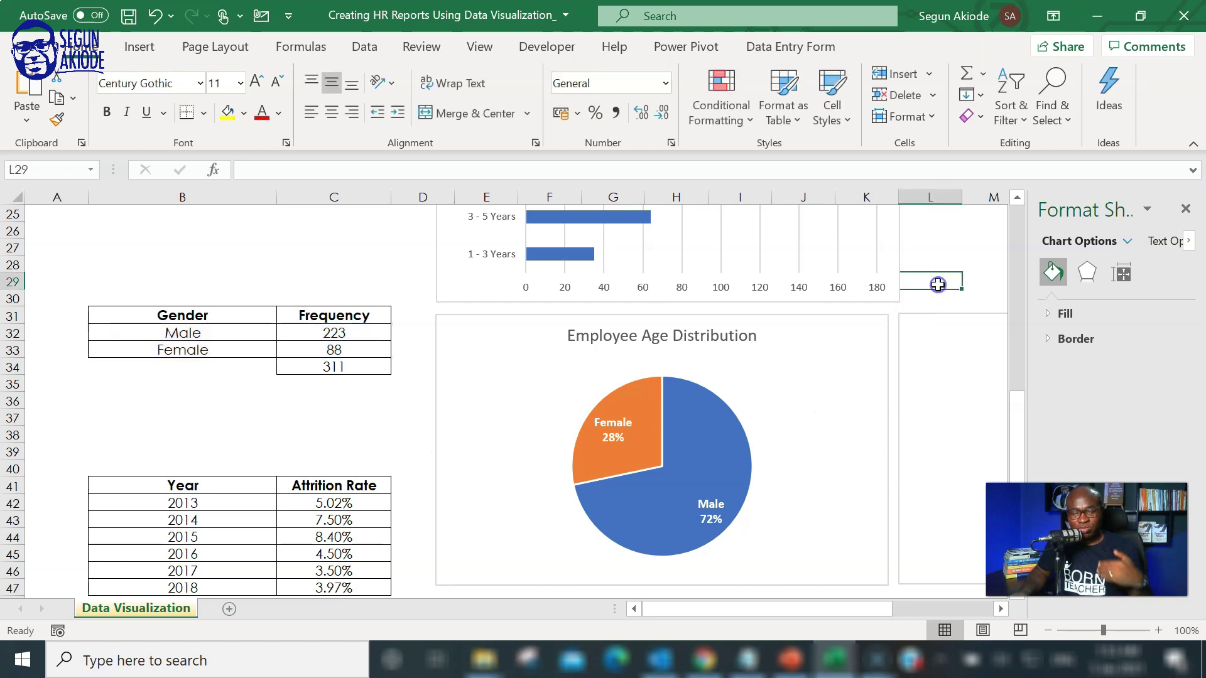
{"action": "scroll", "coordinate": [938, 285], "scroll_direction": "down", "scroll_amount": 4}
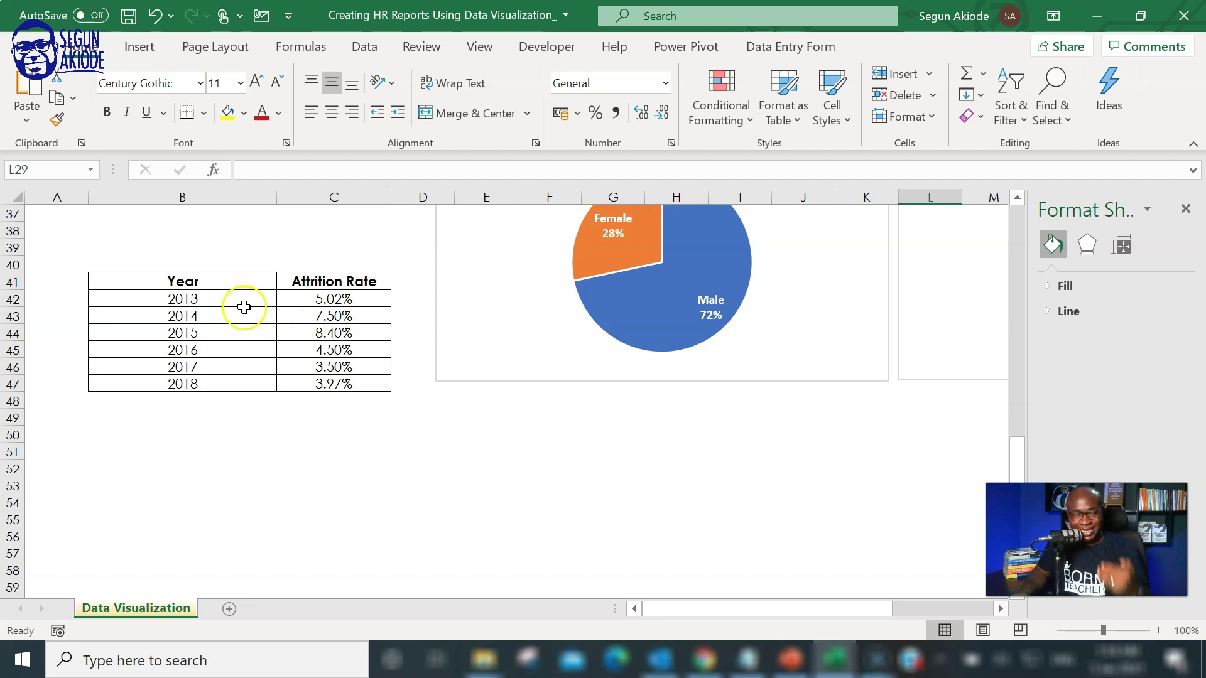
{"action": "left_click_drag", "start_coordinate": [176, 301], "coordinate": [320, 379]}
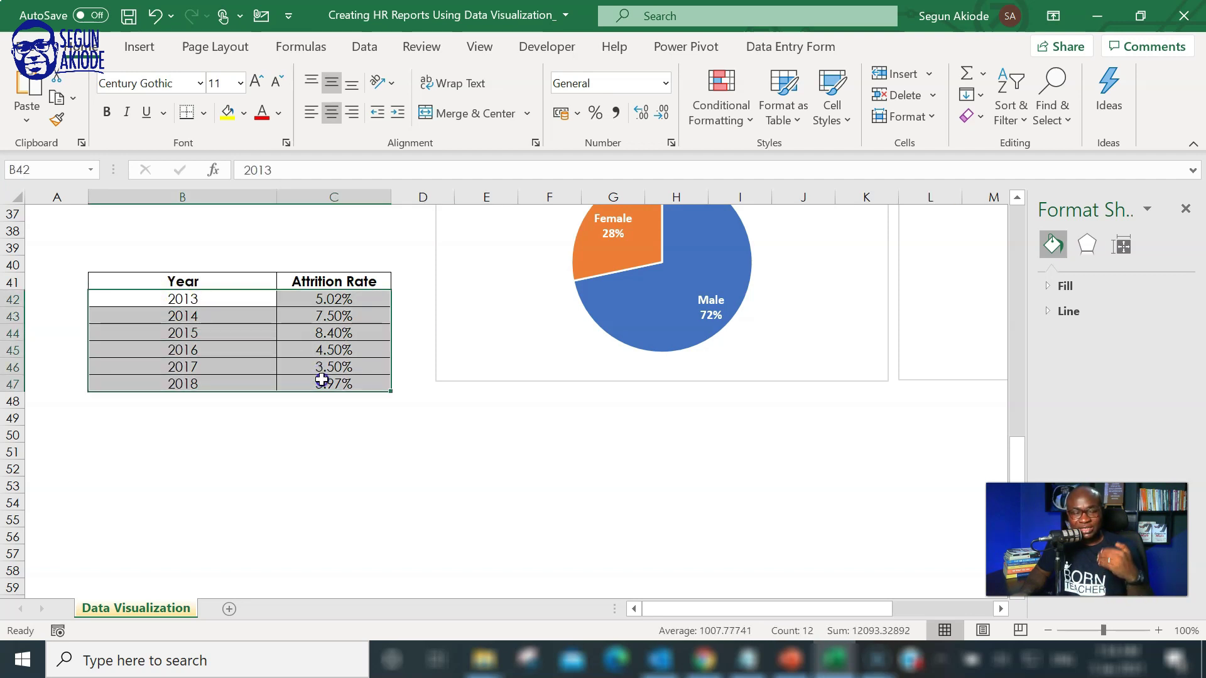
Open Recommended Charts from the Insert tab, then close it without inserting a chart.
{"action": "left_click", "coordinate": [134, 48]}
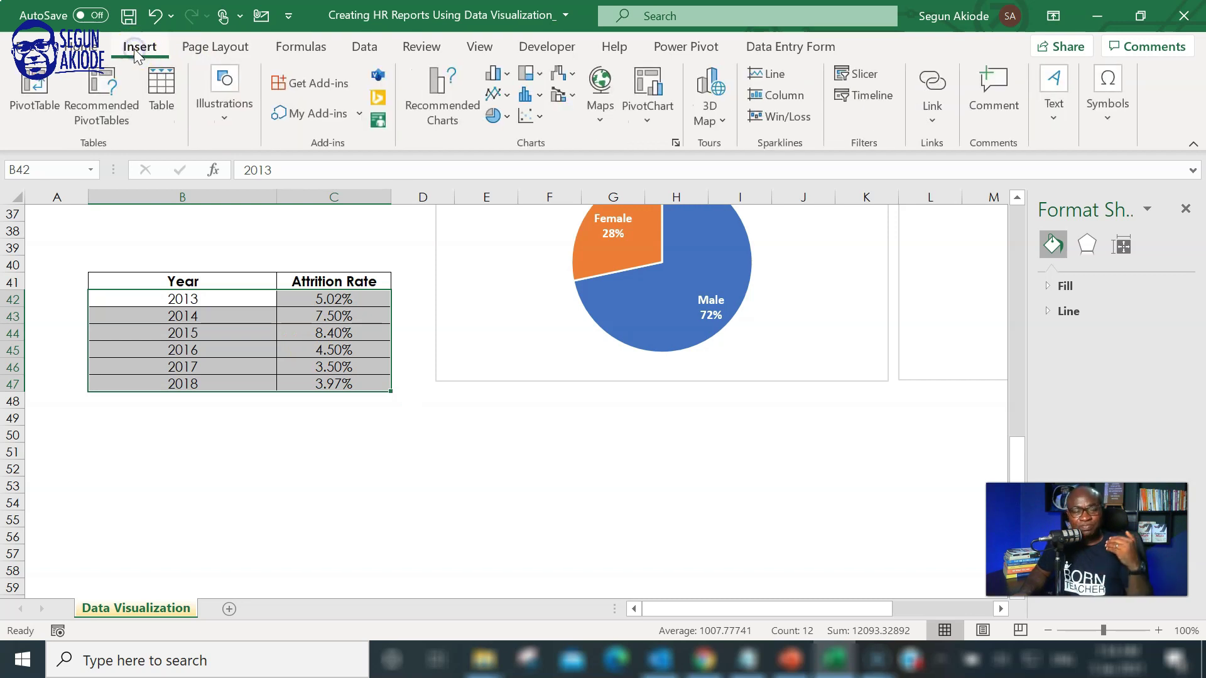
{"action": "left_click", "coordinate": [422, 118]}
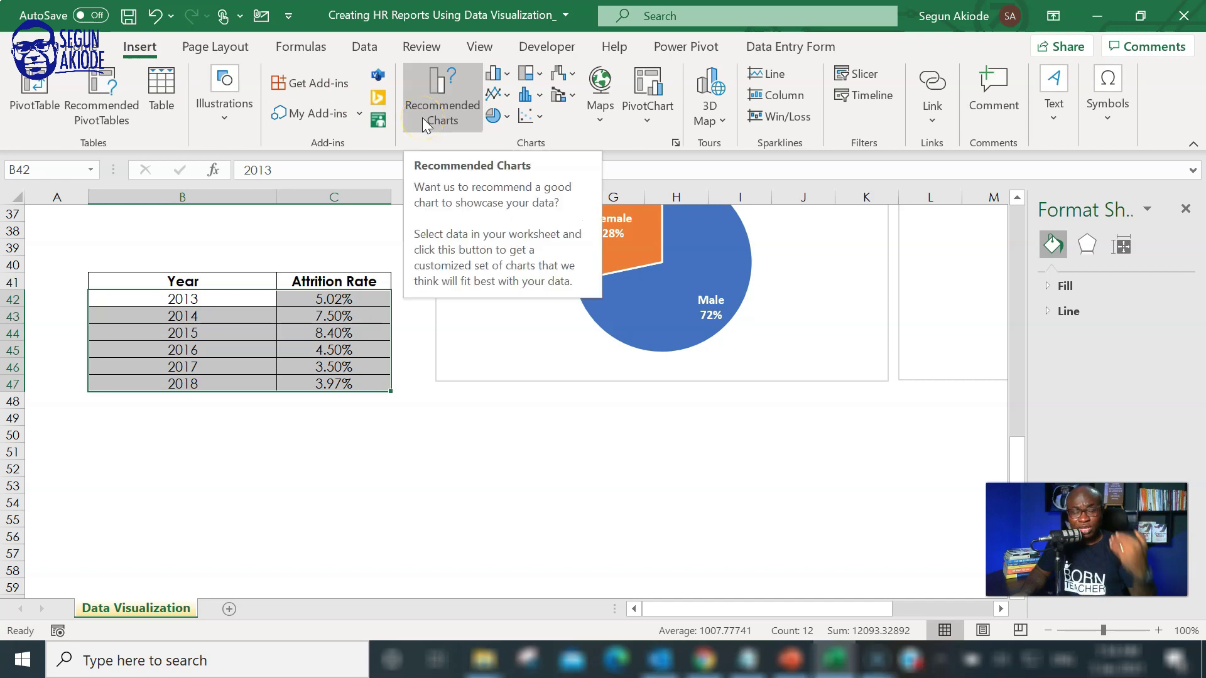
{"action": "left_click", "coordinate": [422, 118]}
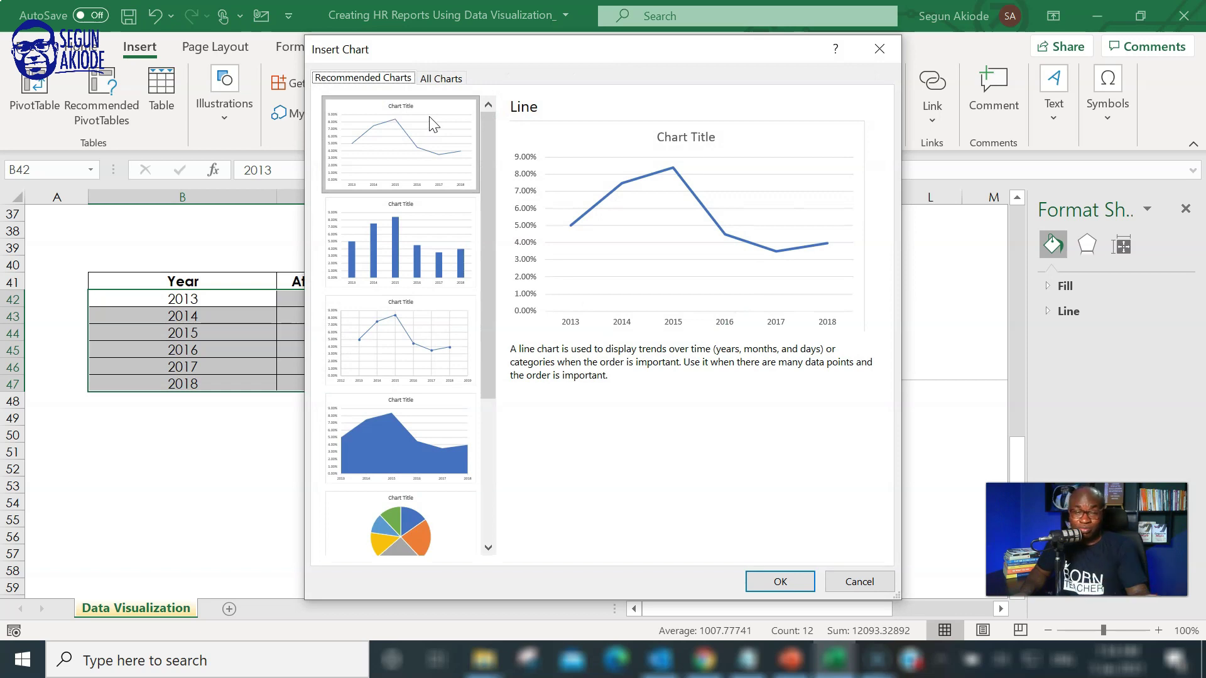
{"action": "left_click", "coordinate": [873, 56]}
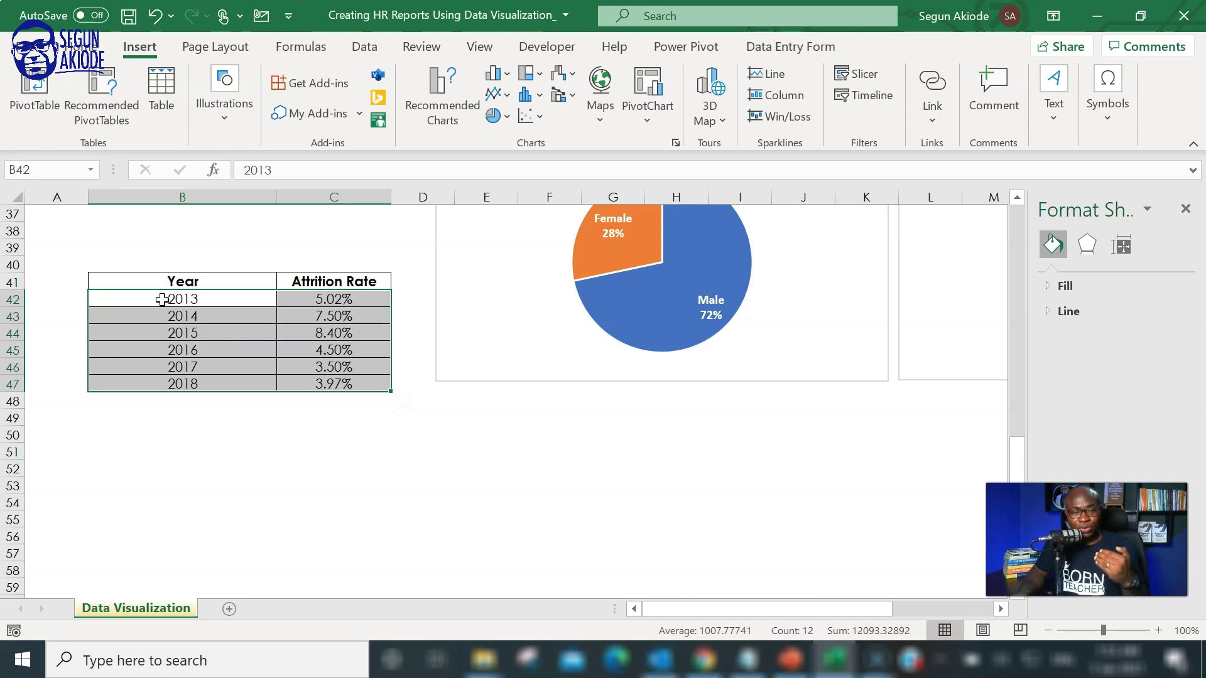
Select the years and attrition rates B42:C47 and preview them as a recommended scatter chart.
{"action": "left_click_drag", "start_coordinate": [162, 300], "coordinate": [318, 377]}
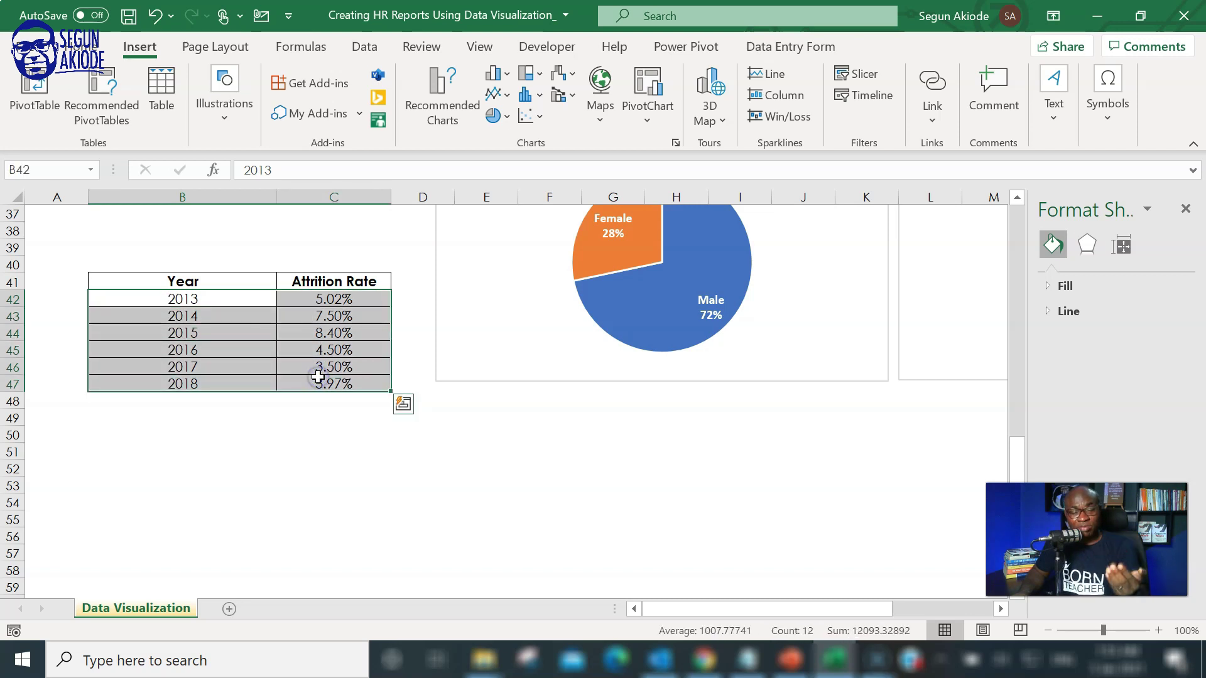
{"action": "left_click", "coordinate": [443, 124]}
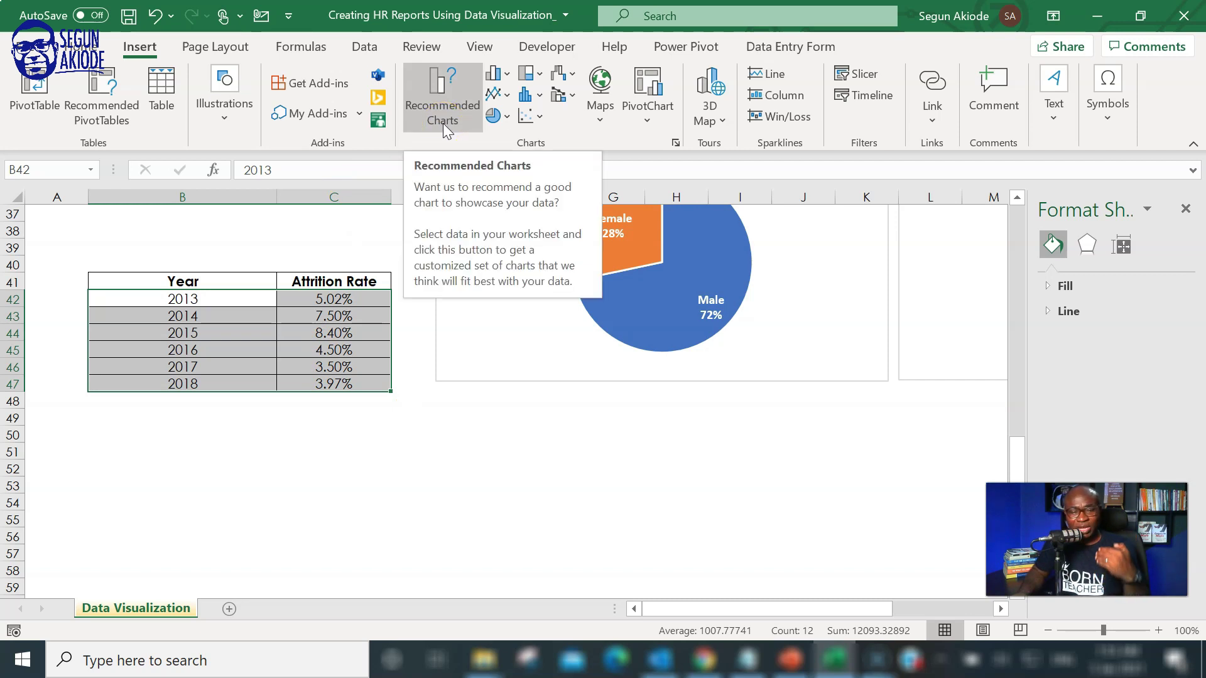
{"action": "left_click", "coordinate": [450, 107]}
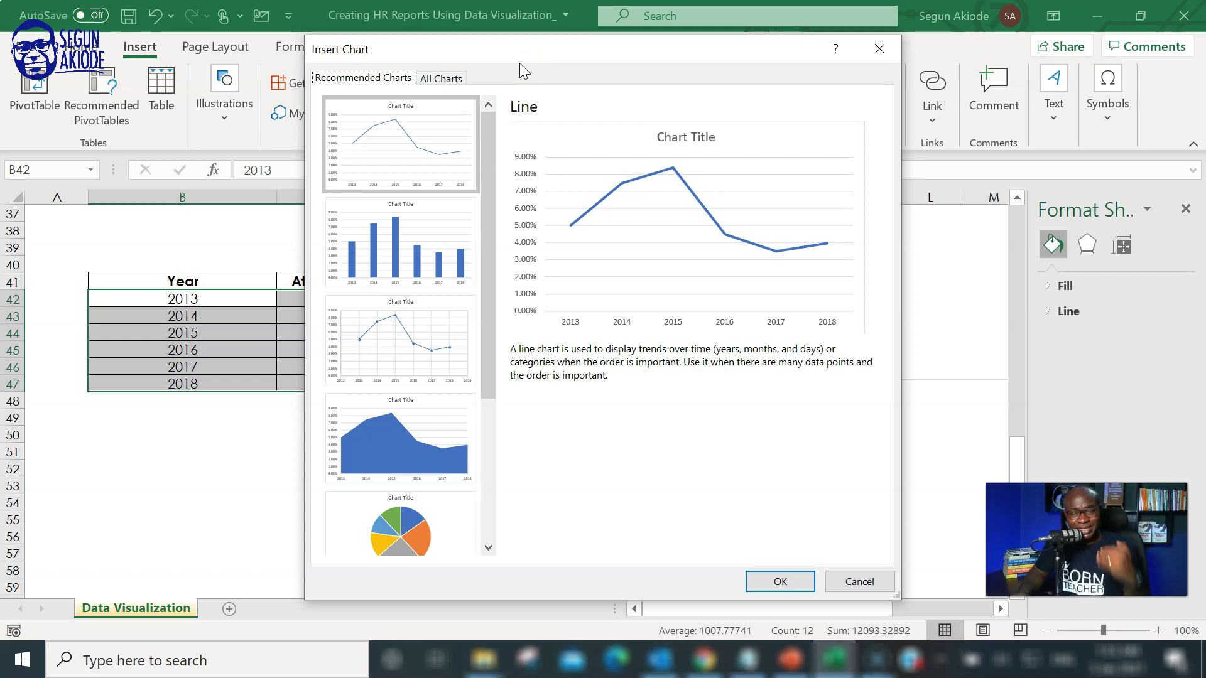
{"action": "left_click", "coordinate": [395, 239]}
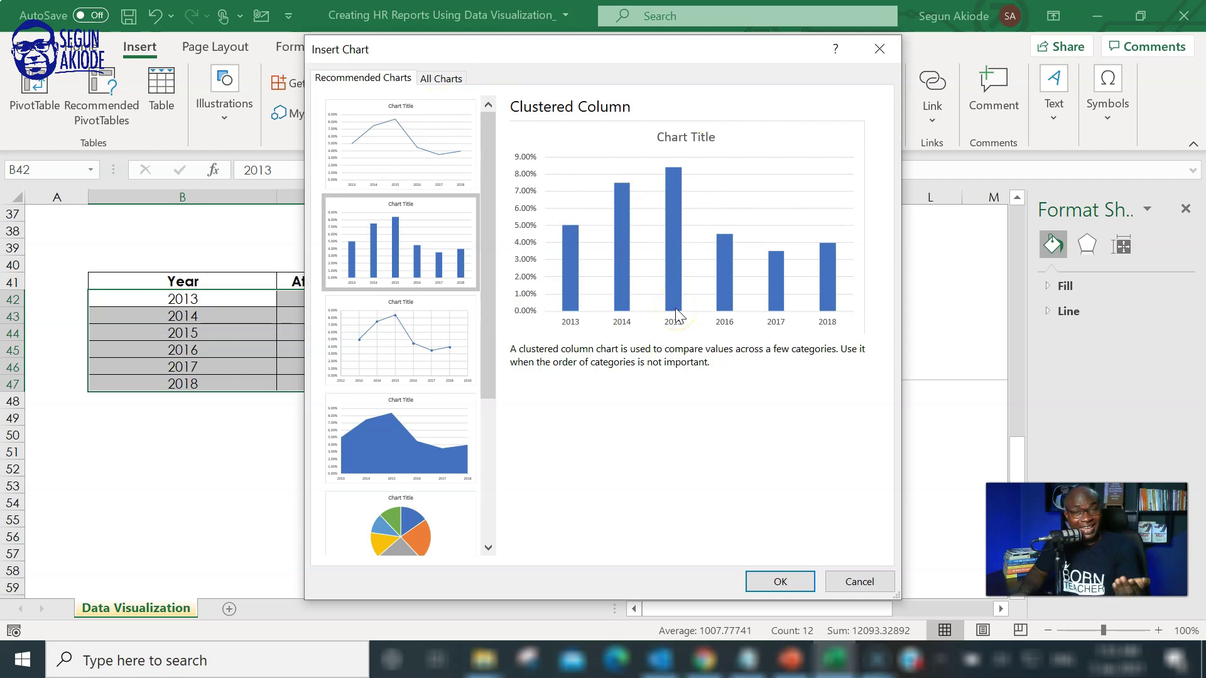
{"action": "left_click", "coordinate": [443, 344]}
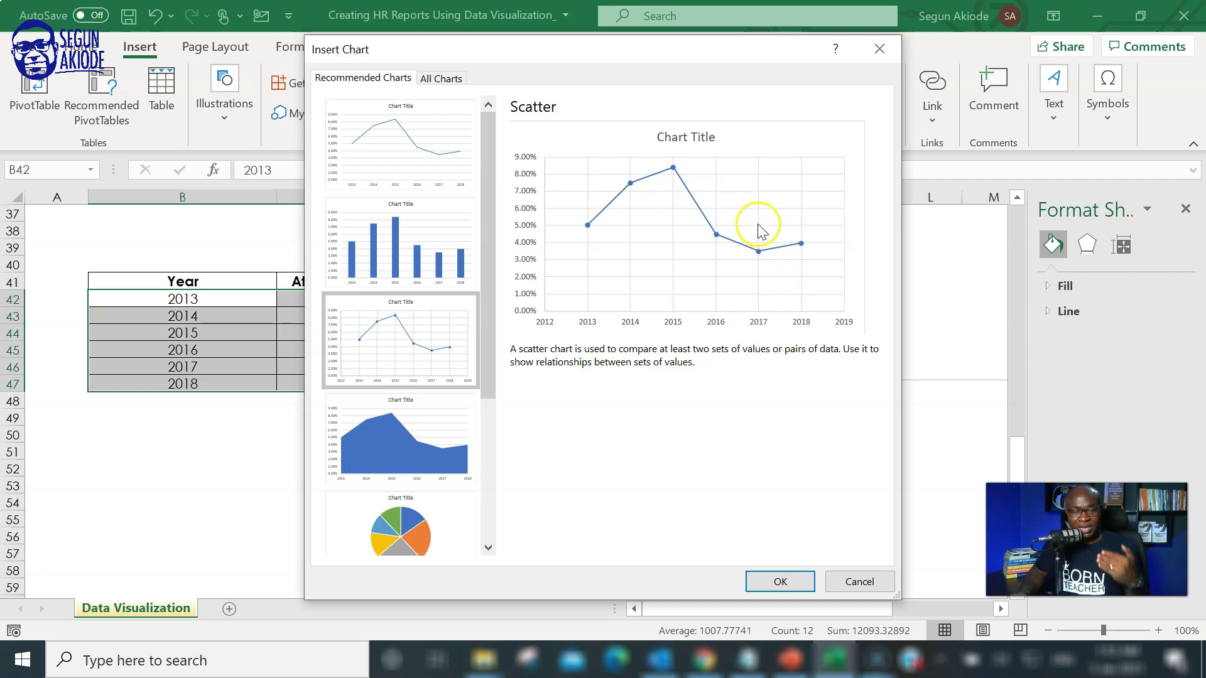
Insert the scatter chart and move it beside the attrition table.
{"action": "left_click", "coordinate": [786, 579]}
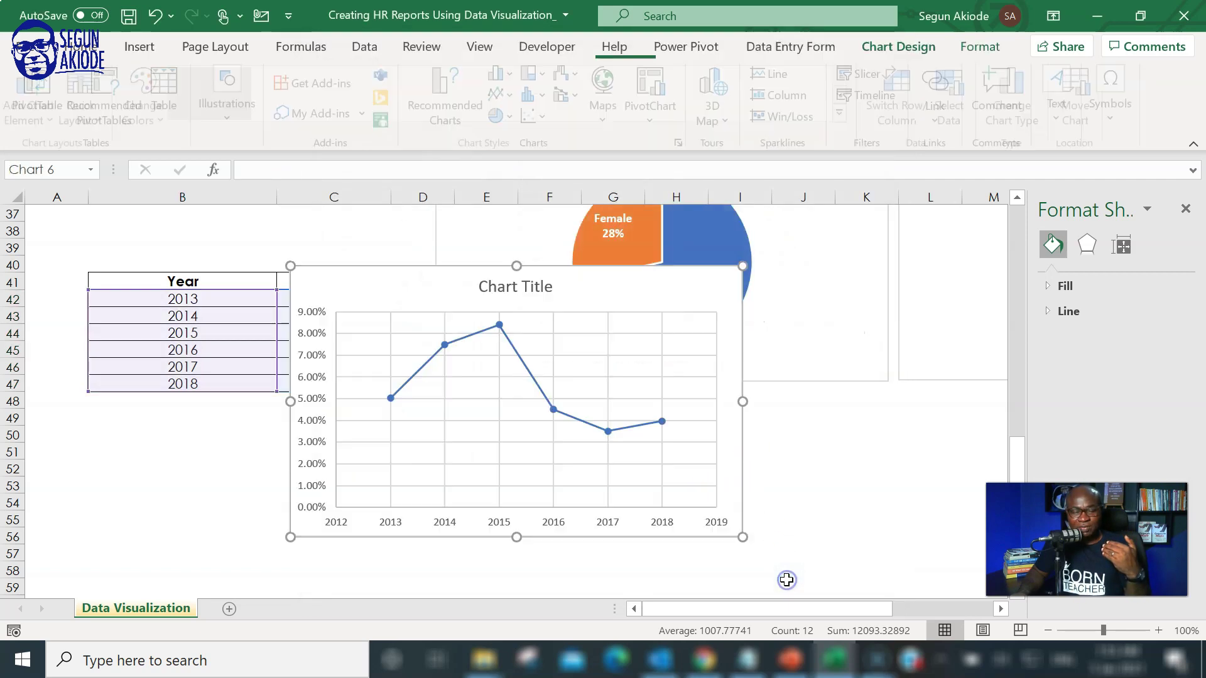
{"action": "left_click_drag", "start_coordinate": [420, 288], "coordinate": [568, 407]}
{"action": "scroll", "coordinate": [884, 333], "scroll_direction": "down", "scroll_amount": 2}
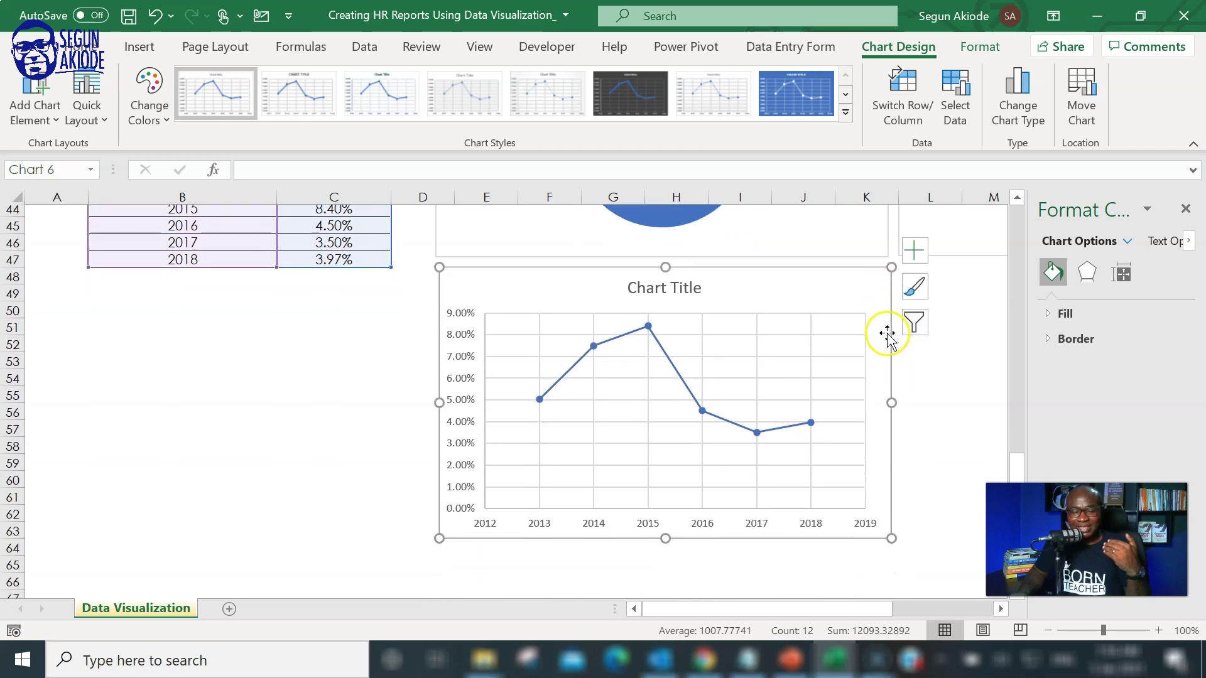
{"action": "scroll", "coordinate": [886, 337], "scroll_direction": "down", "scroll_amount": 1}
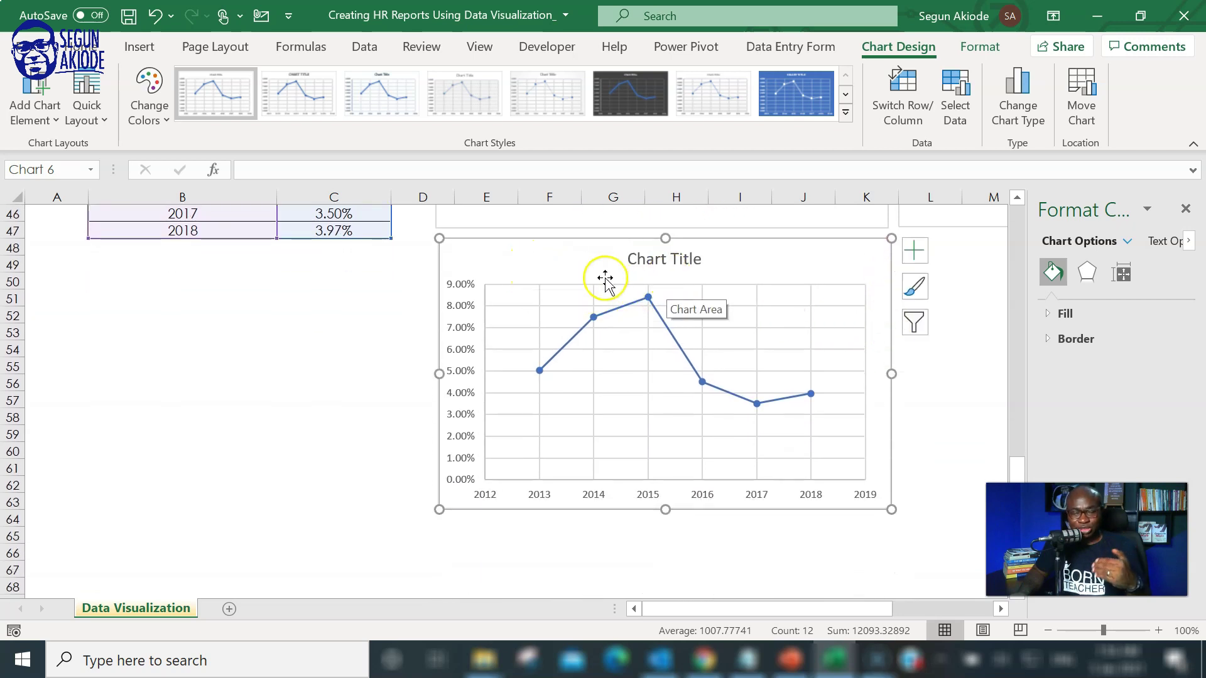
Title the chart 'Attrition Rate Over 6-Year Period'.
{"action": "triple_click", "coordinate": [628, 260]}
{"action": "type", "text": "At"}
{"action": "scroll", "coordinate": [708, 321], "scroll_direction": "up", "scroll_amount": 1}
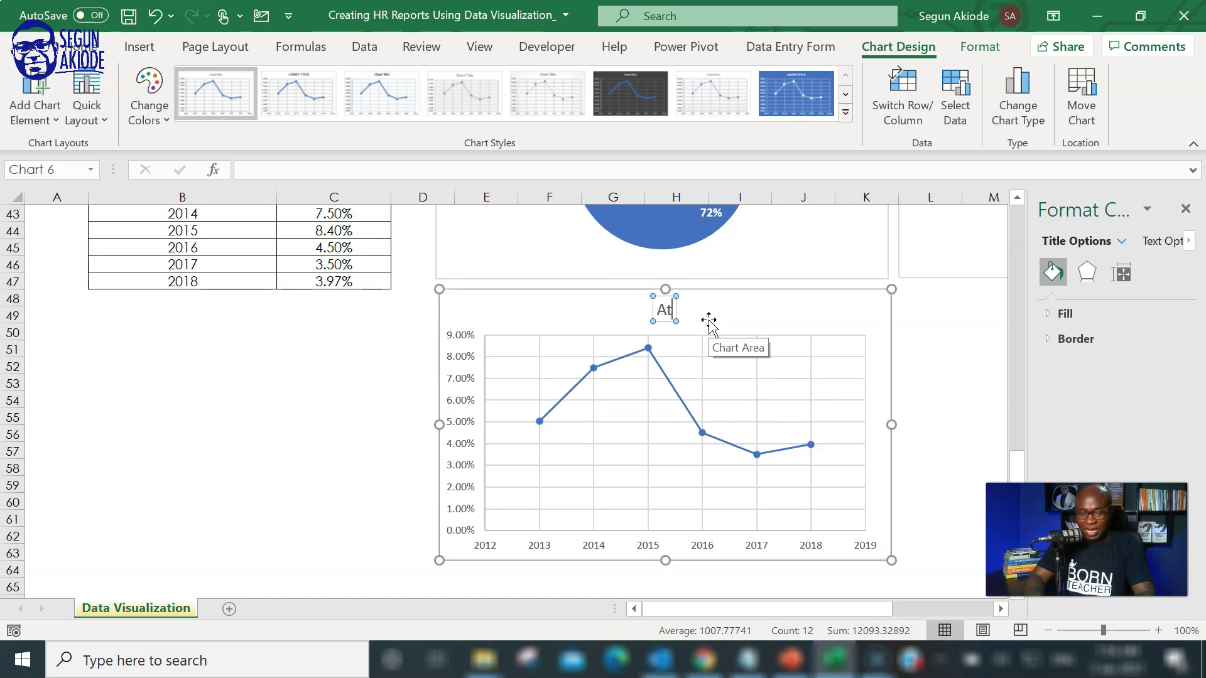
{"action": "type", "text": "tr"}
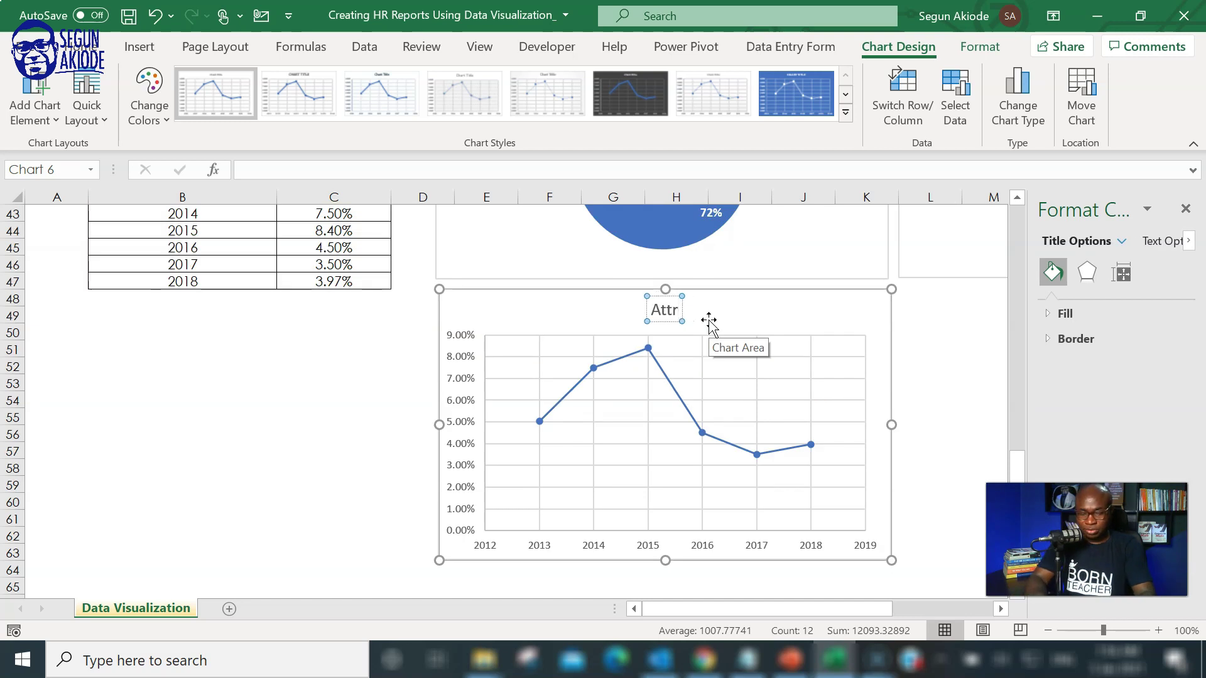
{"action": "type", "text": "ition Rat"}
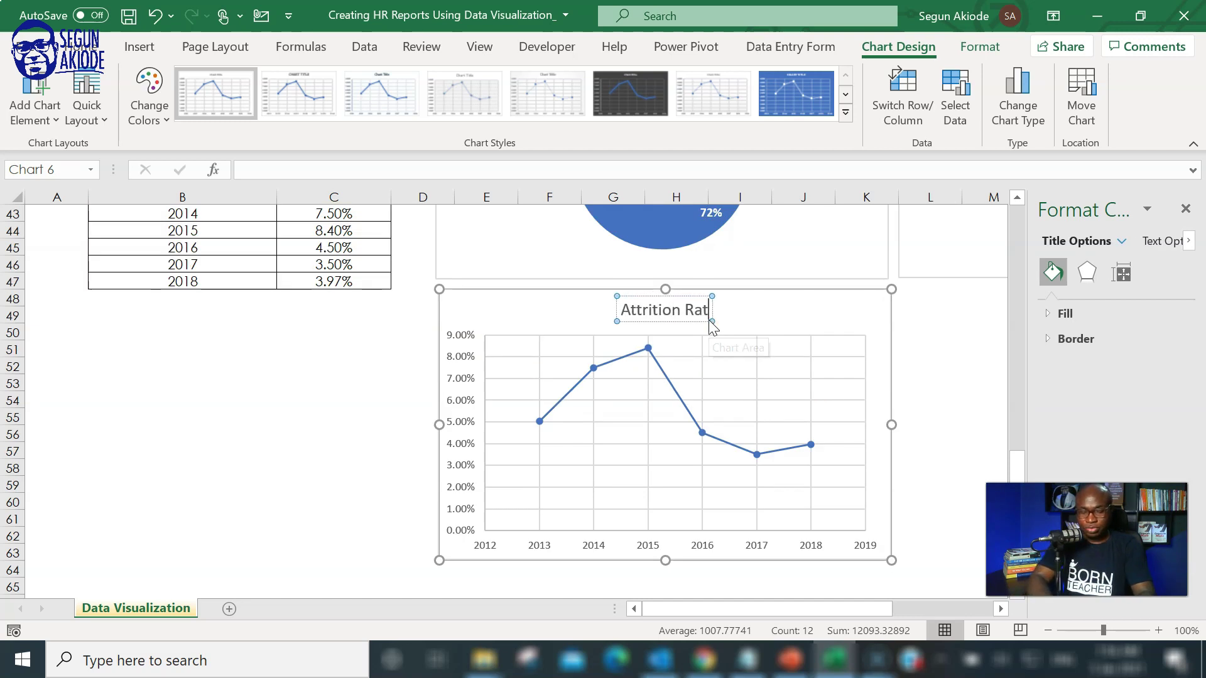
{"action": "type", "text": "e Over"}
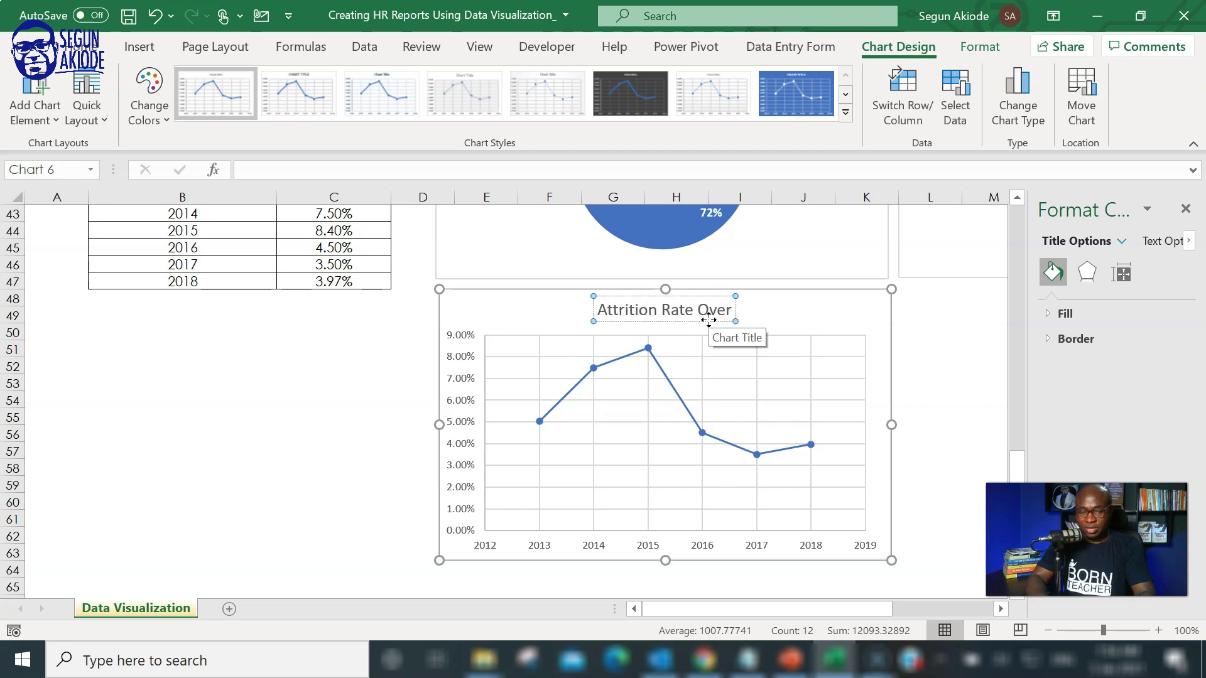
{"action": "type", "text": " 6"}
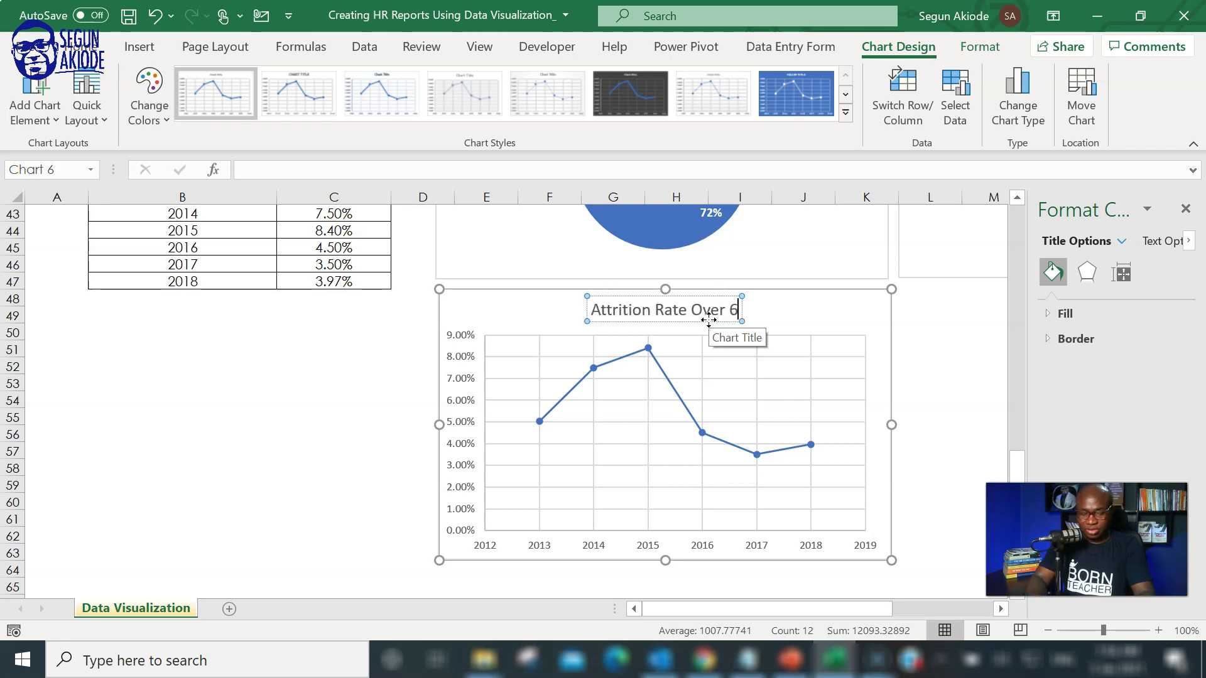
{"action": "type", "text": "-Year"}
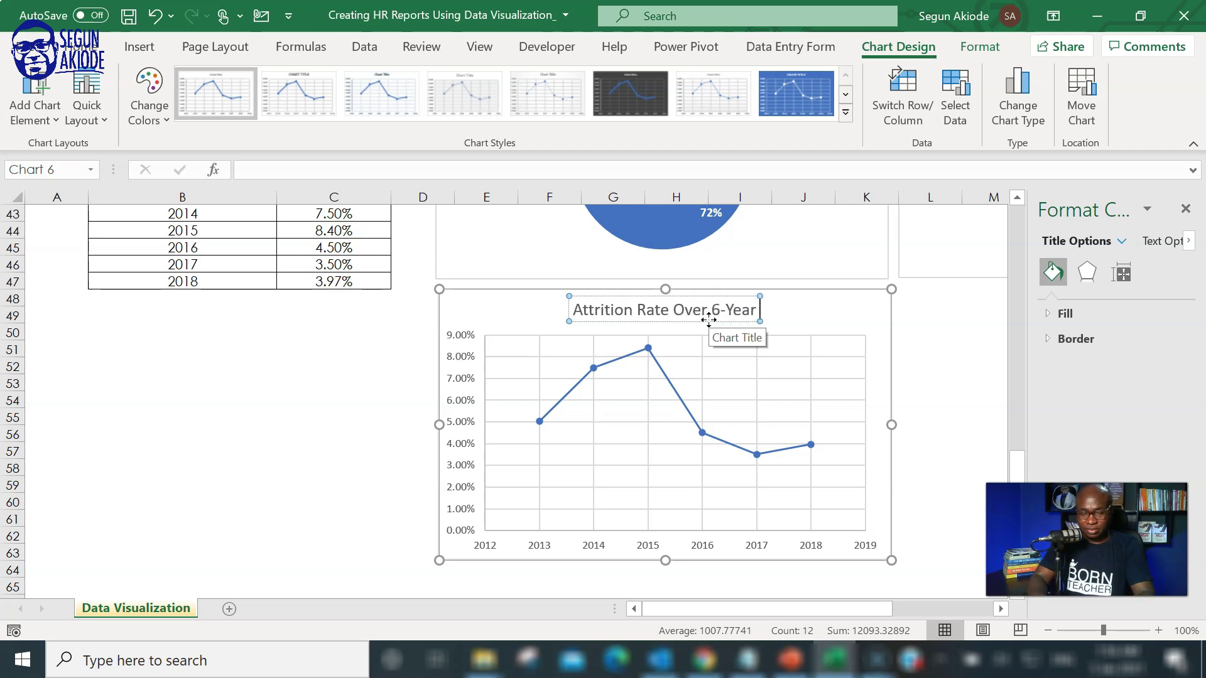
{"action": "type", "text": " Period"}
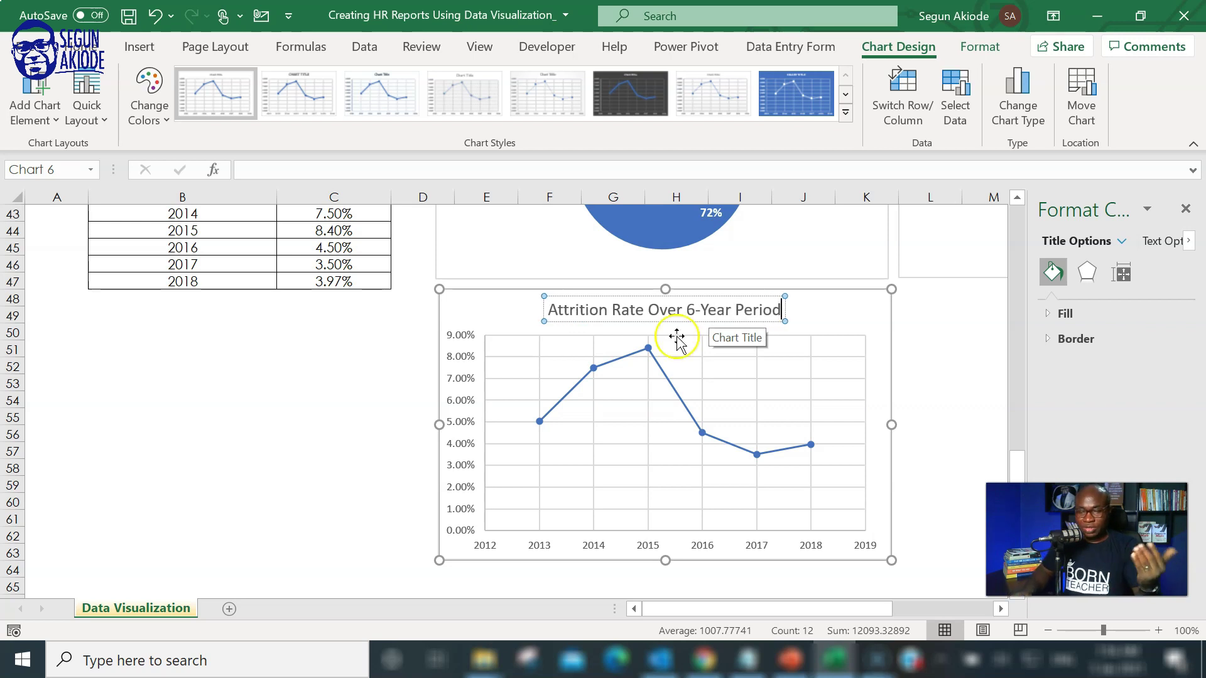
{"action": "left_click", "coordinate": [350, 399]}
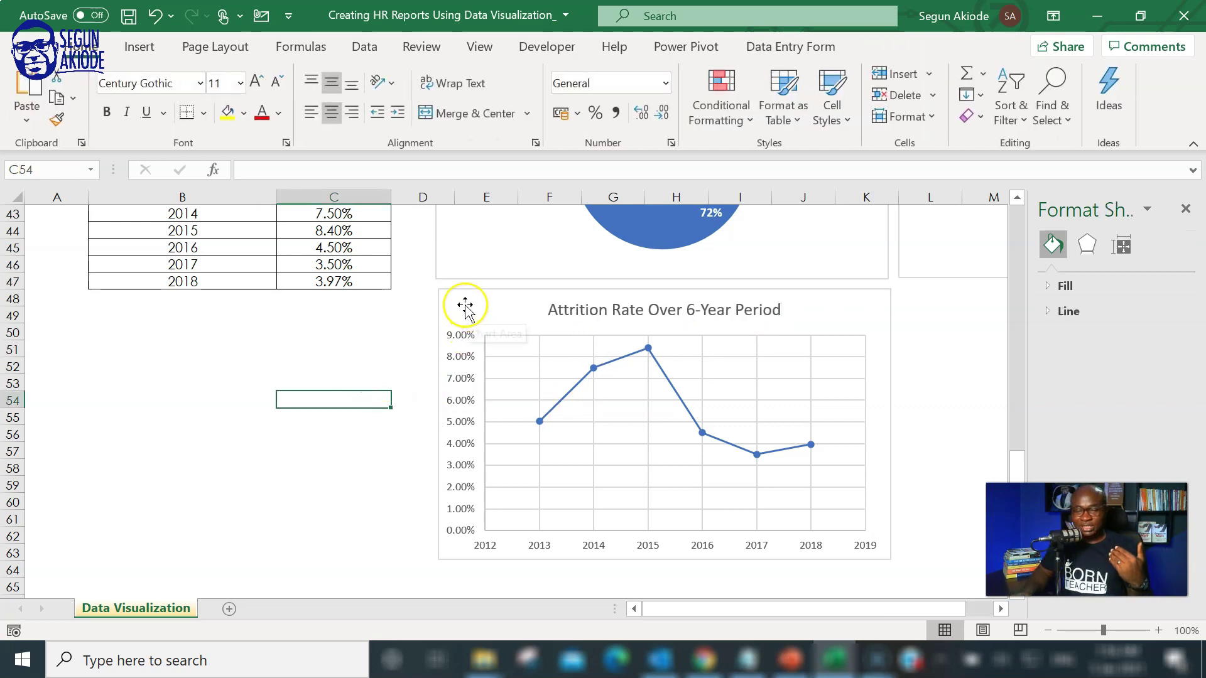
Deselect the attrition chart, scroll back up, and select the Employee Age Distribution chart.
{"action": "left_click_drag", "start_coordinate": [464, 306], "coordinate": [462, 303]}
{"action": "scroll", "coordinate": [350, 385], "scroll_direction": "up", "scroll_amount": 2}
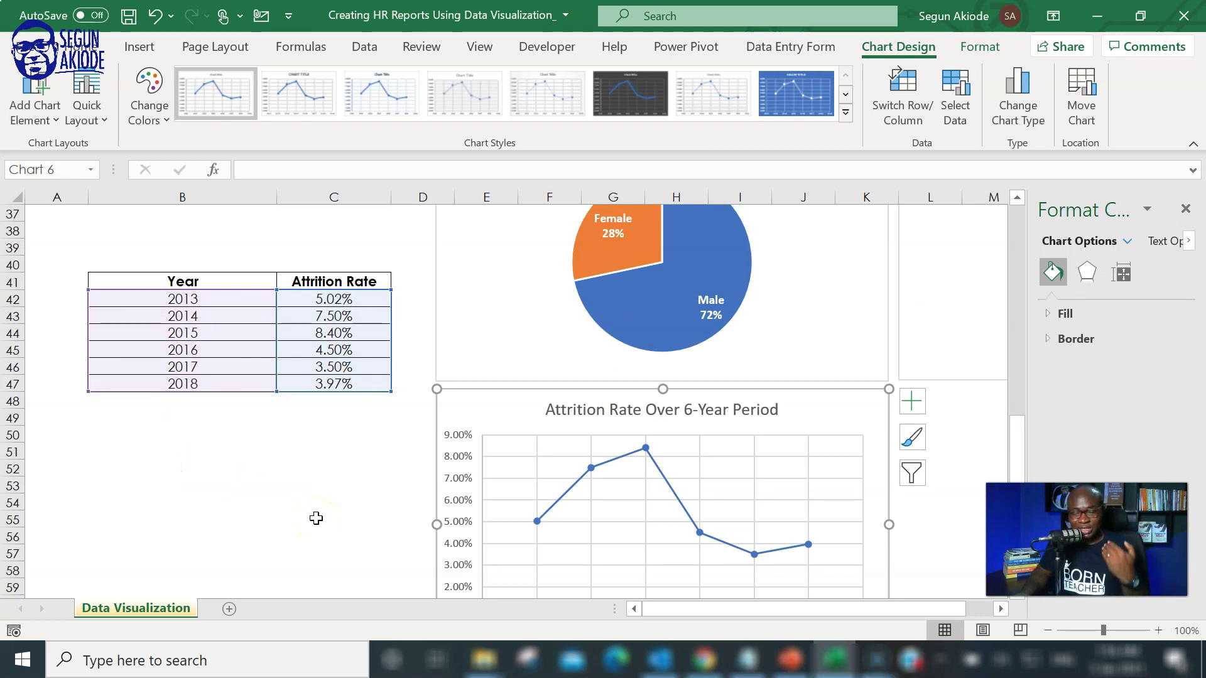
{"action": "scroll", "coordinate": [316, 518], "scroll_direction": "down", "scroll_amount": 1}
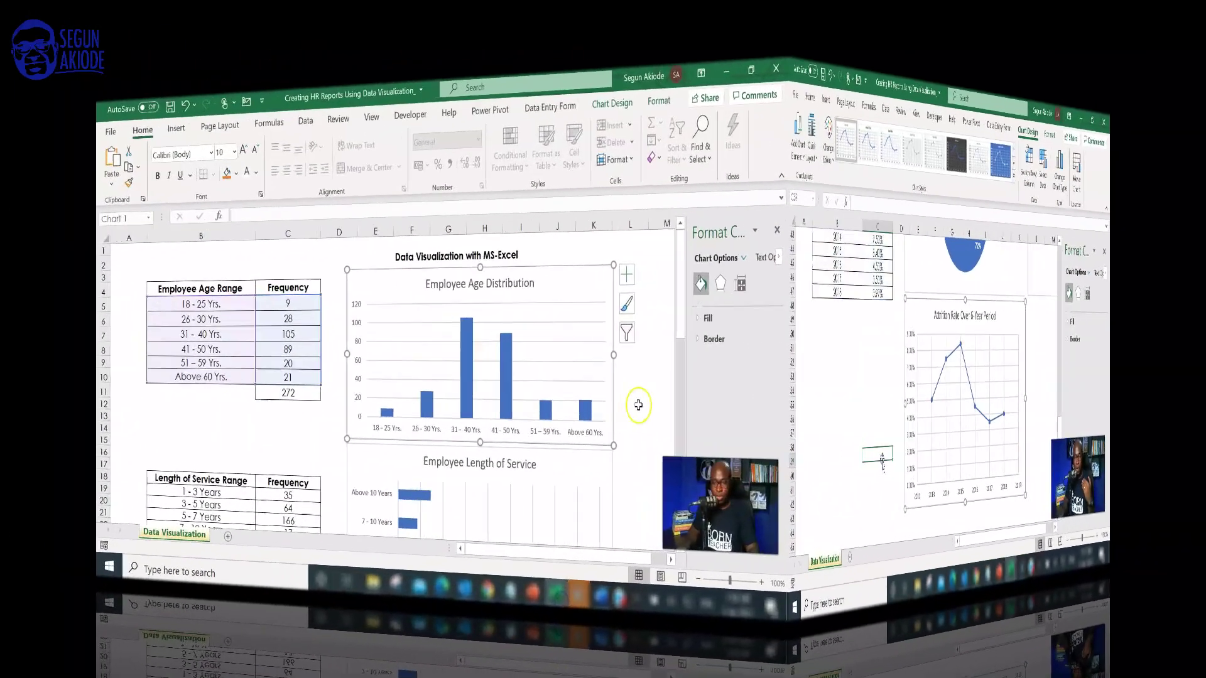
{"action": "left_click", "coordinate": [638, 402]}
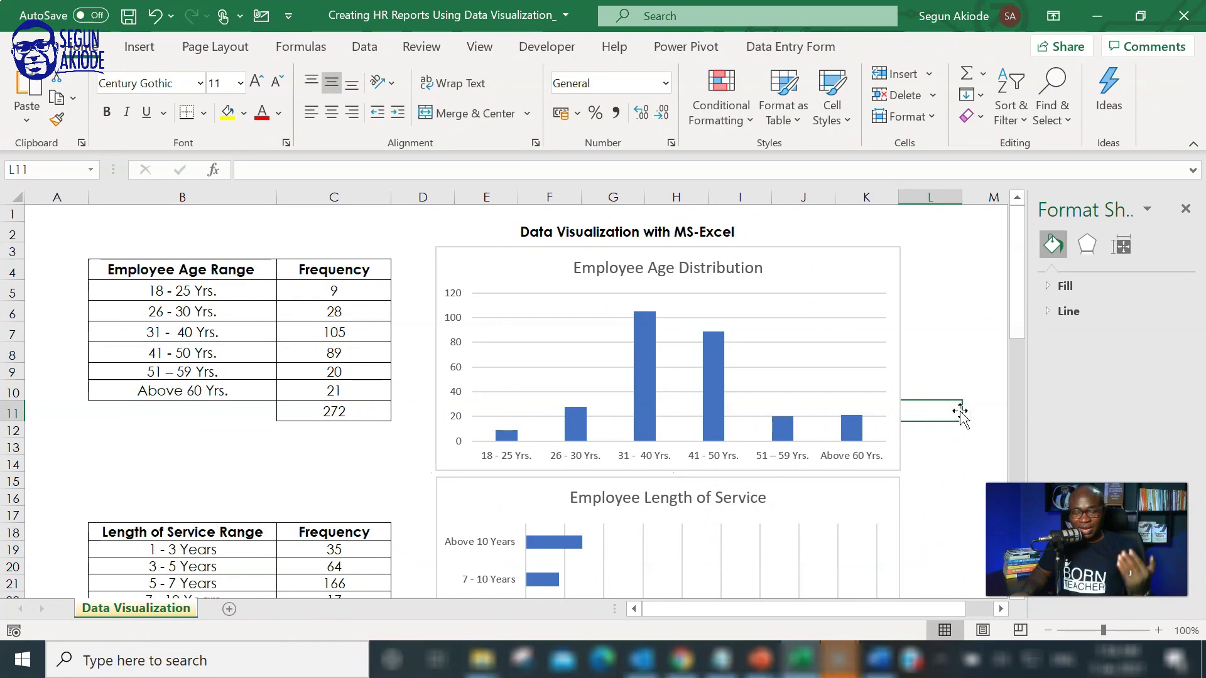
{"action": "scroll", "coordinate": [638, 406], "scroll_direction": "down", "scroll_amount": 5}
{"action": "scroll", "coordinate": [960, 414], "scroll_direction": "down", "scroll_amount": 11}
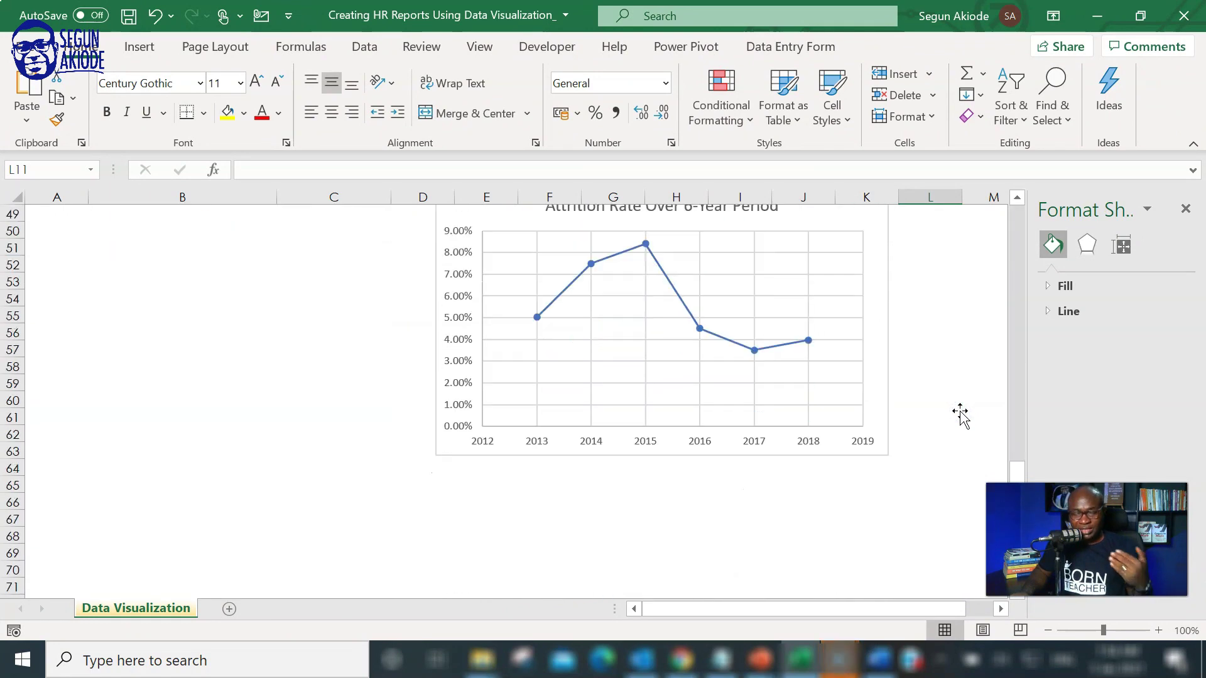
{"action": "scroll", "coordinate": [960, 414], "scroll_direction": "up", "scroll_amount": 16}
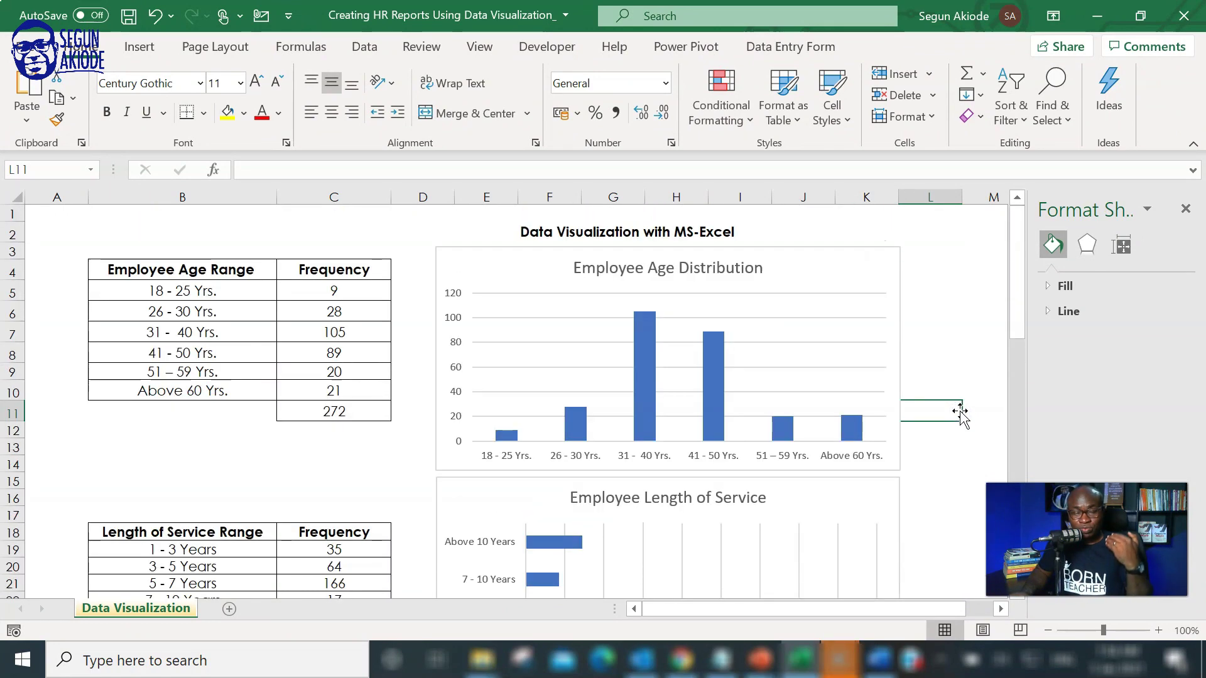
{"action": "left_click", "coordinate": [476, 266]}
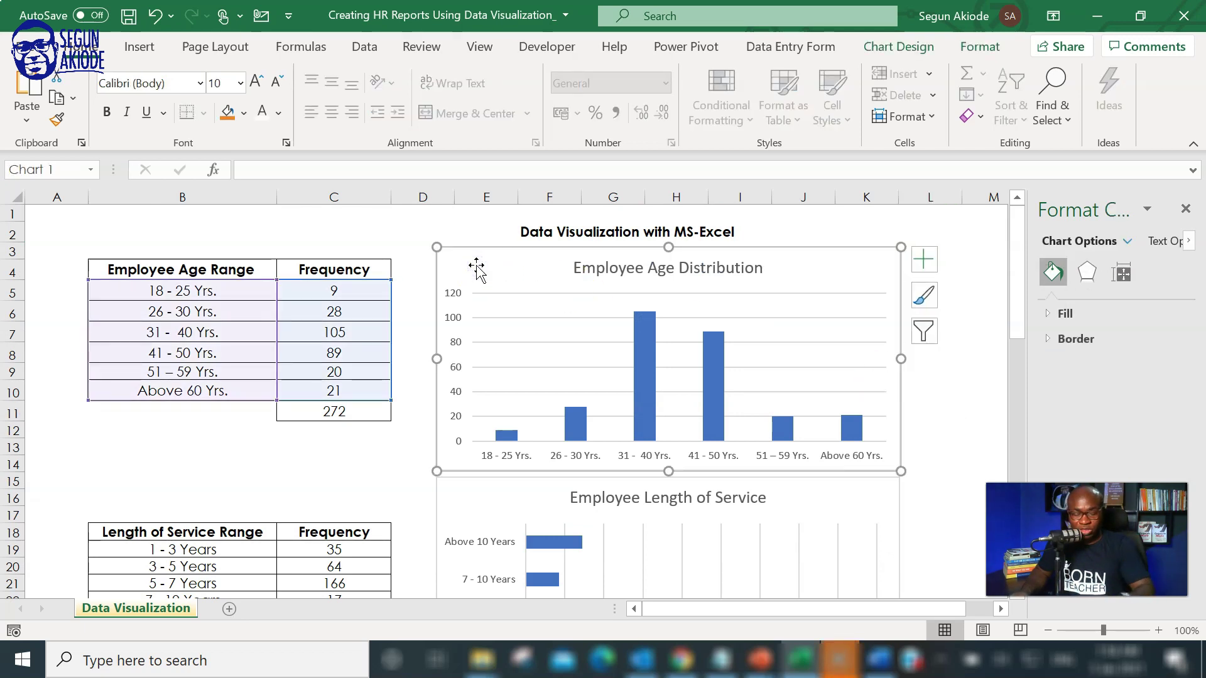
Paste the age chart onto the Presentation1 slide and stretch it across the slide.
{"action": "mouse_move", "coordinate": [761, 658]}
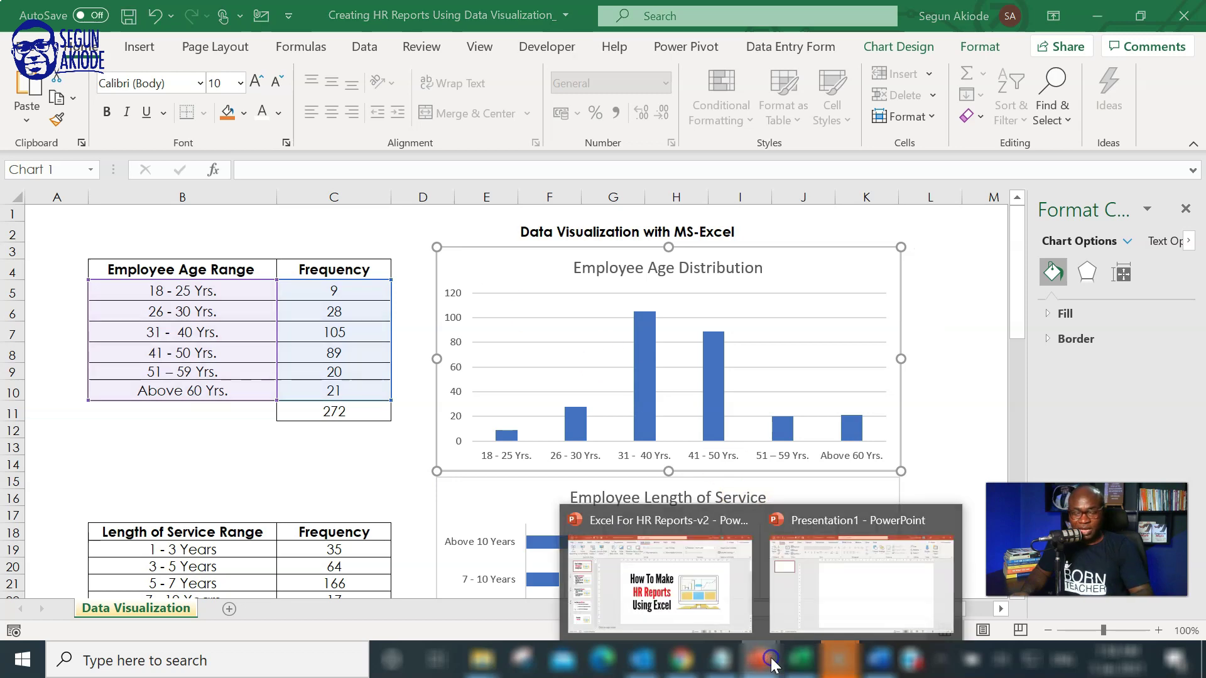
{"action": "left_click", "coordinate": [843, 615]}
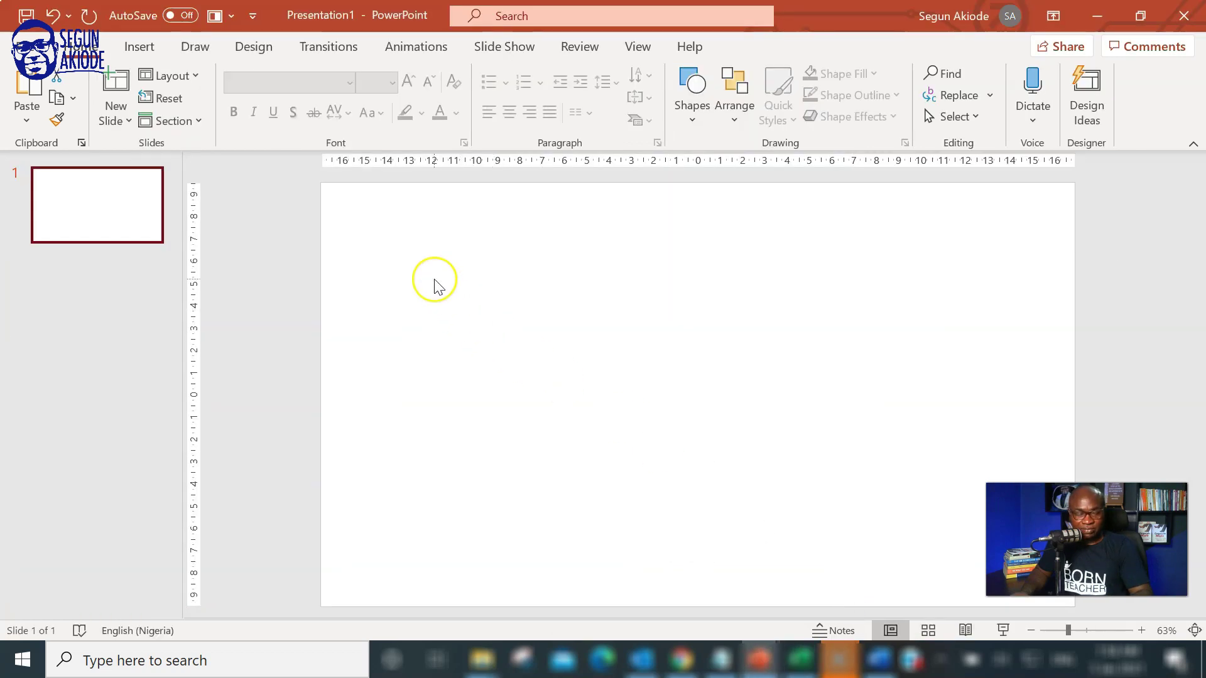
{"action": "left_click", "coordinate": [368, 228]}
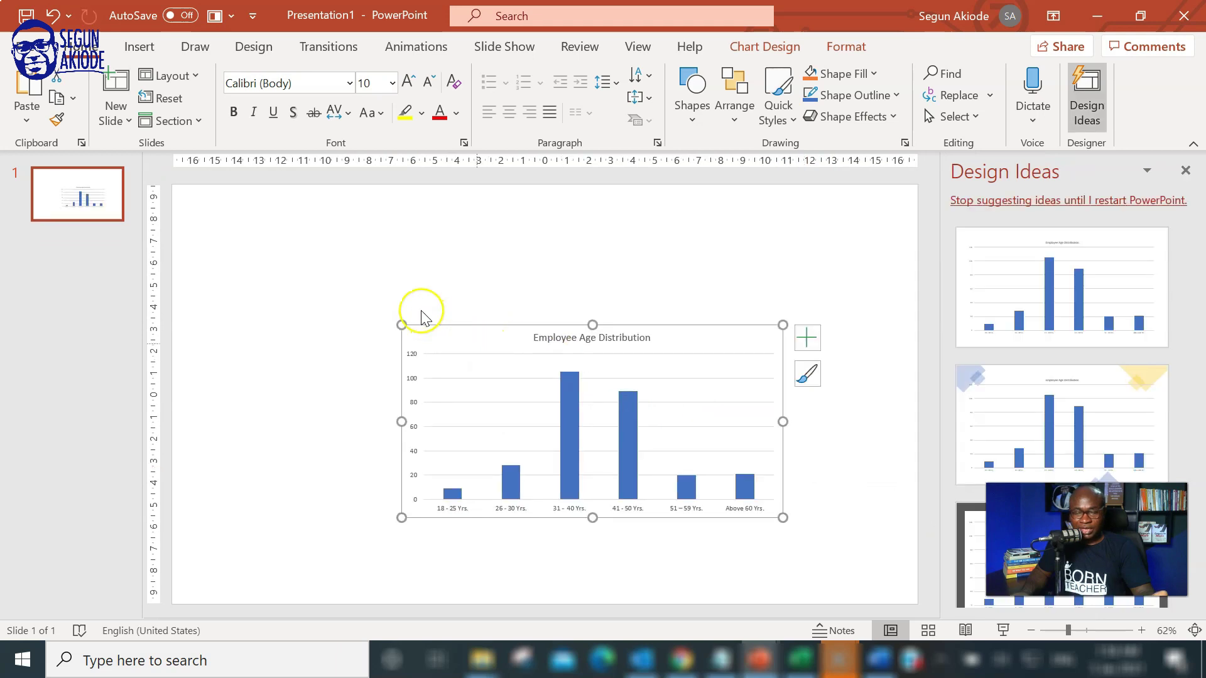
{"action": "left_click_drag", "start_coordinate": [401, 324], "coordinate": [284, 233]}
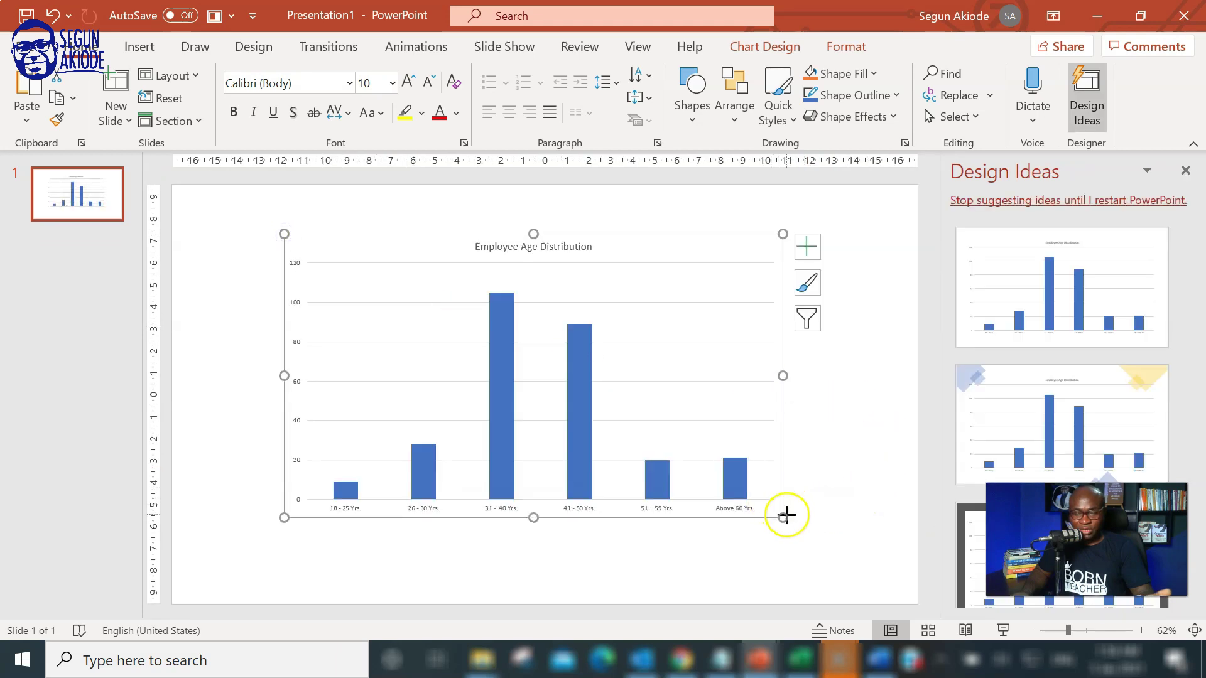
{"action": "left_click_drag", "start_coordinate": [783, 517], "coordinate": [821, 542]}
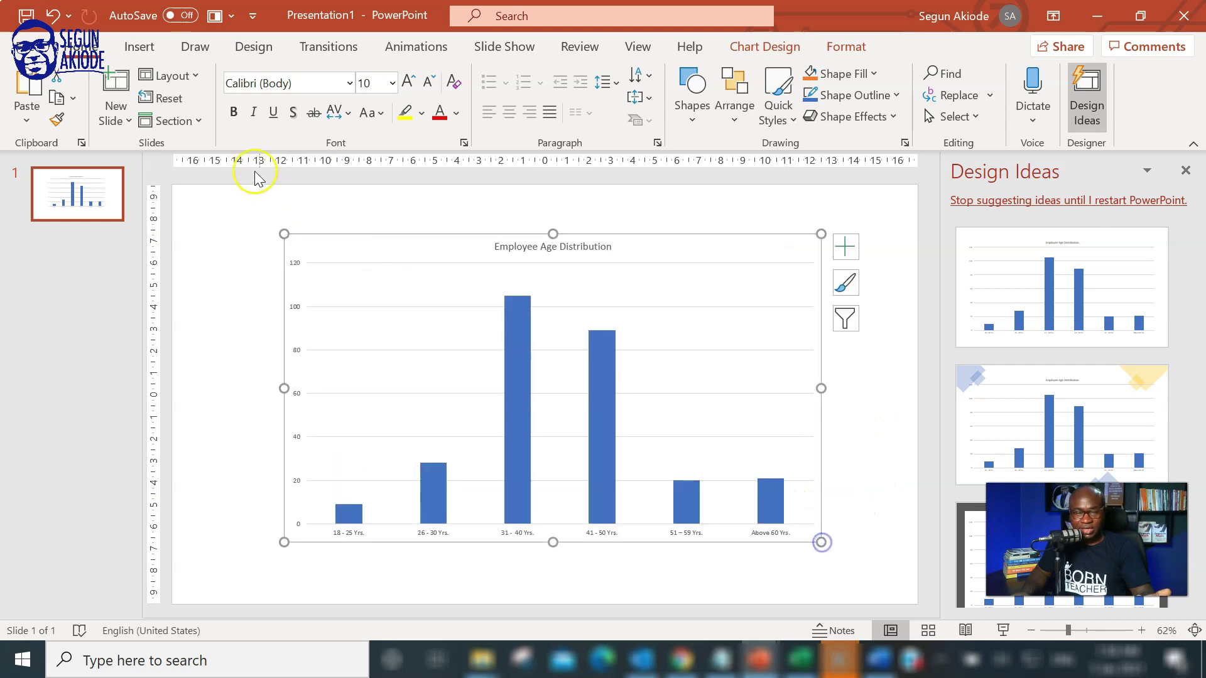
Make the chart text bold and increase its font size five steps.
{"action": "left_click", "coordinate": [244, 112]}
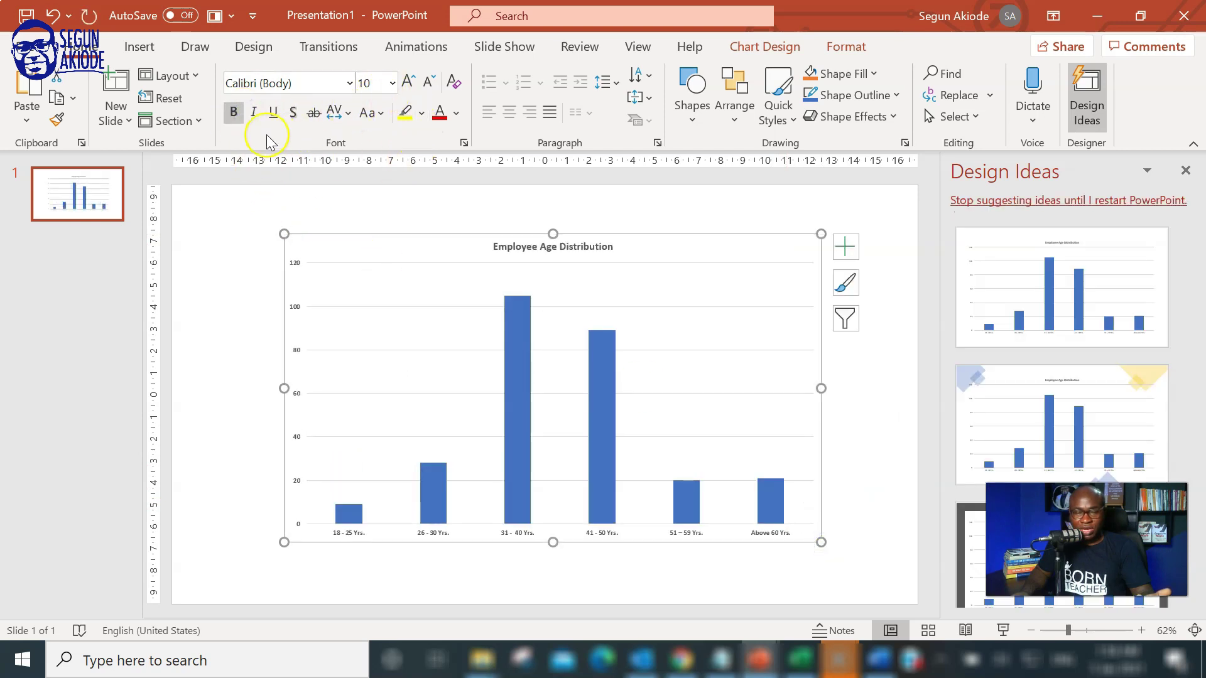
{"action": "left_click", "coordinate": [408, 82]}
{"action": "left_click", "coordinate": [407, 82]}
{"action": "left_click", "coordinate": [408, 81]}
{"action": "left_click", "coordinate": [407, 82]}
{"action": "left_click", "coordinate": [408, 82]}
{"action": "left_click", "coordinate": [408, 81]}
{"action": "left_click", "coordinate": [408, 82]}
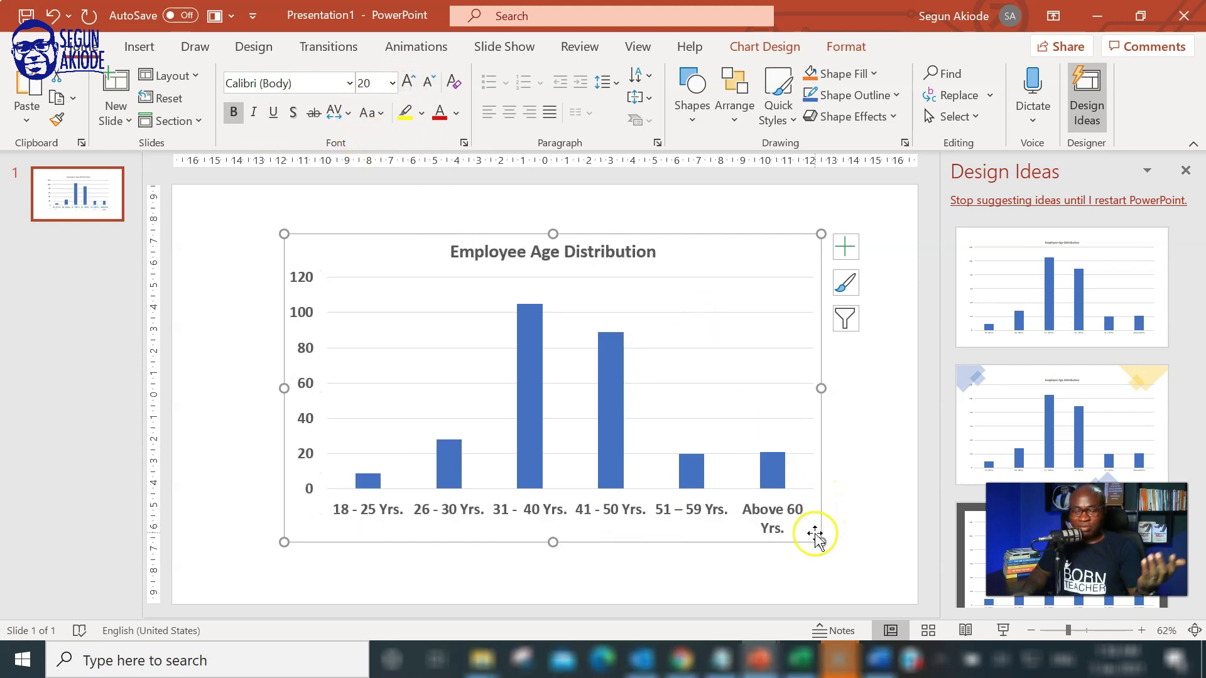
Enlarge the chart slightly more, then minimize PowerPoint to return to Excel.
{"action": "left_click_drag", "start_coordinate": [818, 539], "coordinate": [854, 557]}
{"action": "left_click", "coordinate": [201, 239]}
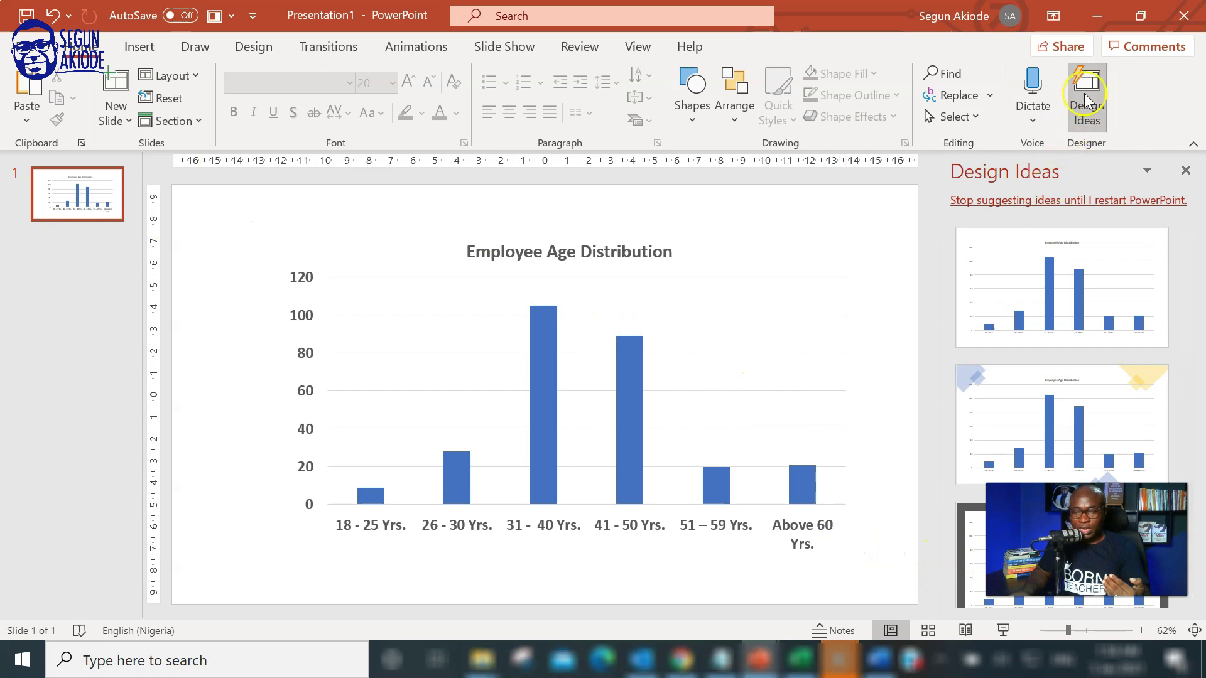
{"action": "left_click", "coordinate": [1097, 15]}
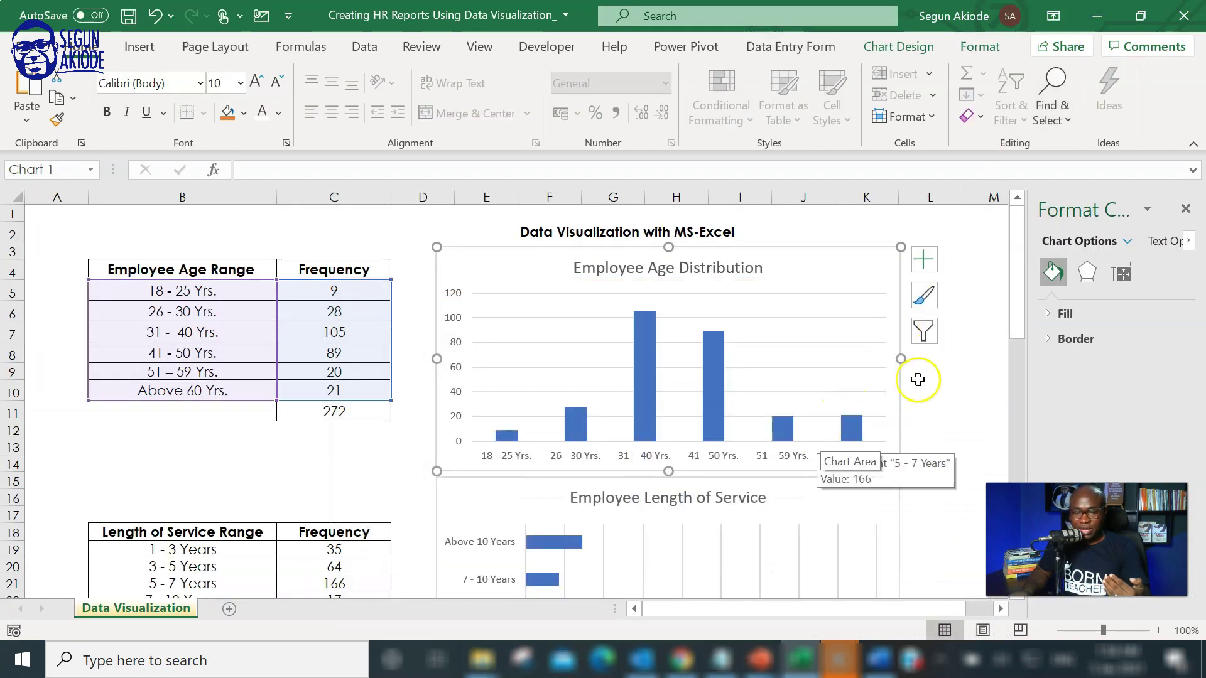
{"action": "left_click", "coordinate": [961, 368]}
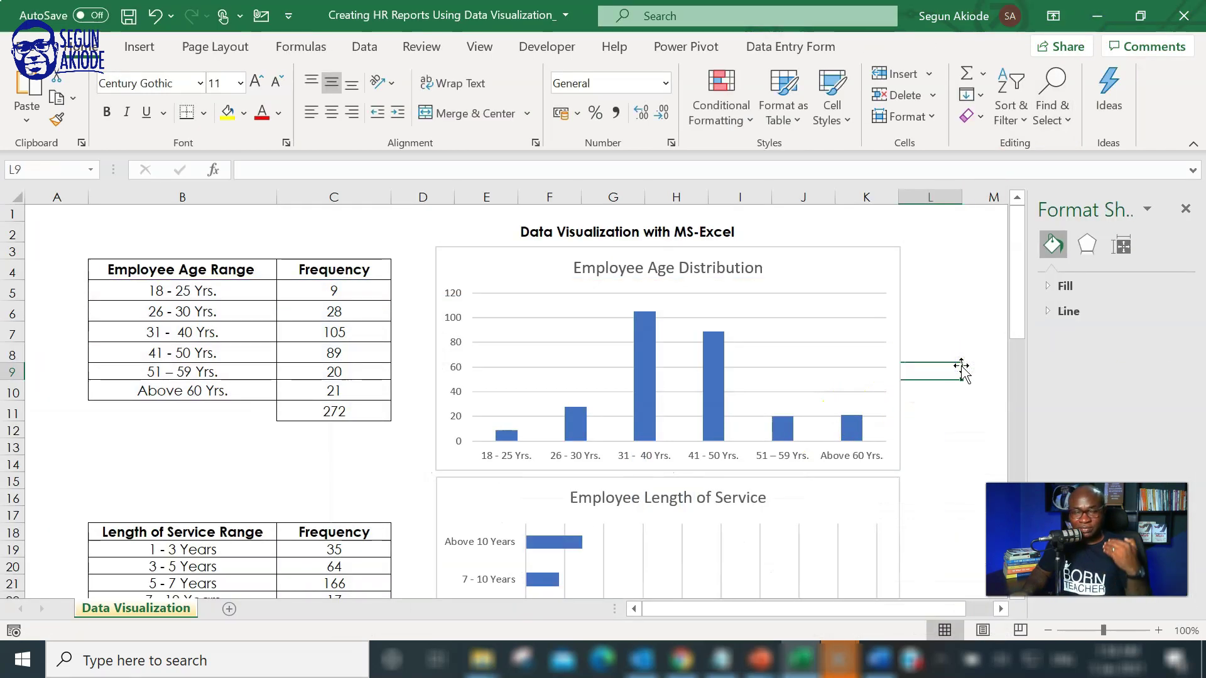